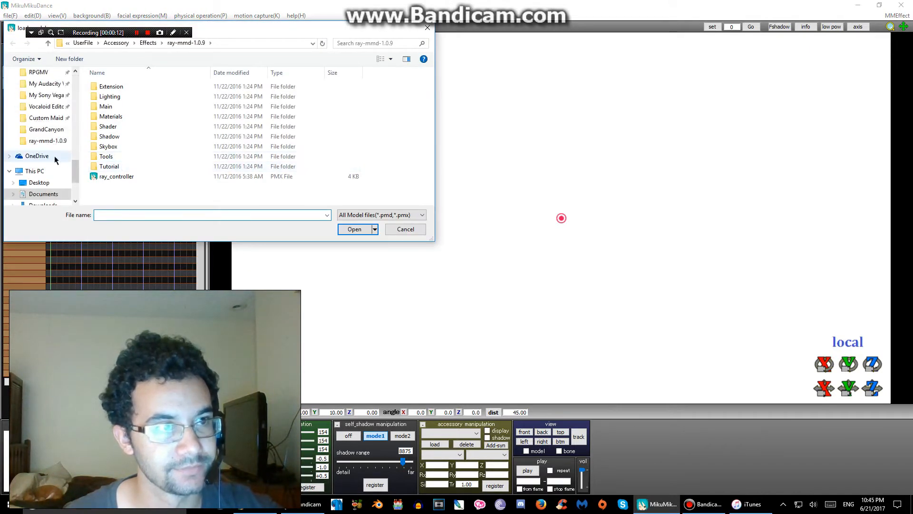
# Load the Katie Rose model from the Katie's Crop Top Sweater folder inside the Katie Rose model folder
pyautogui.scroll(10, 55, 158)
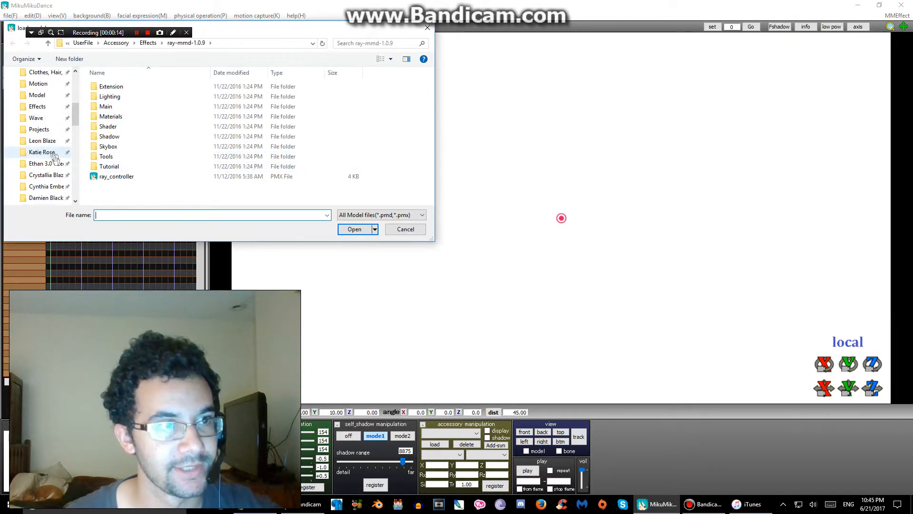
pyautogui.click(38, 84)
pyautogui.click(39, 95)
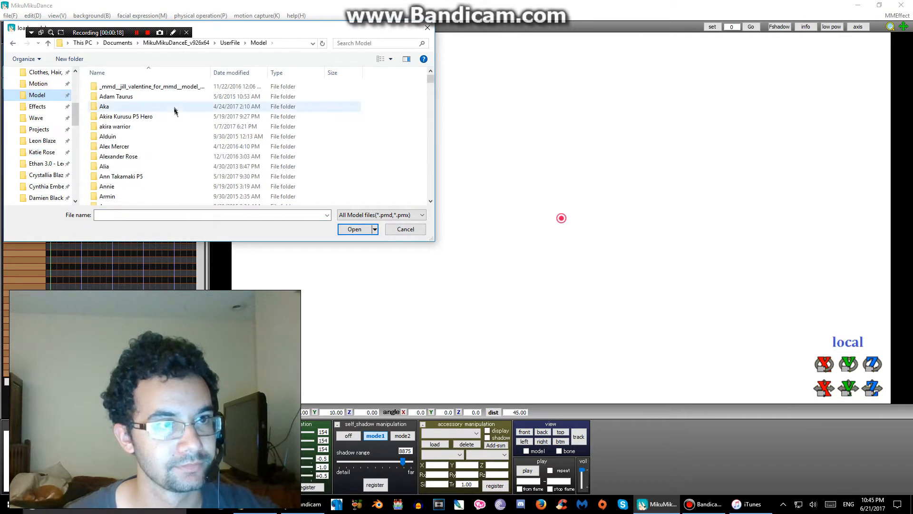
pyautogui.click(172, 108)
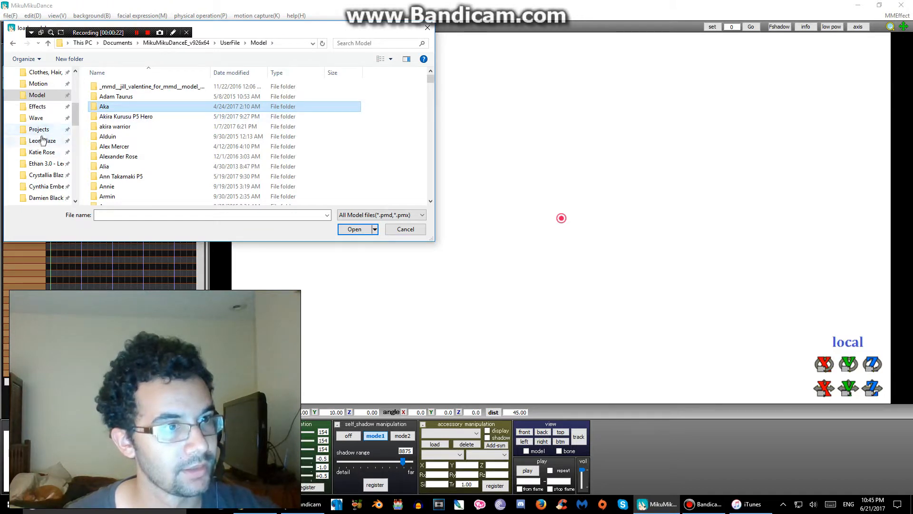
pyautogui.click(42, 153)
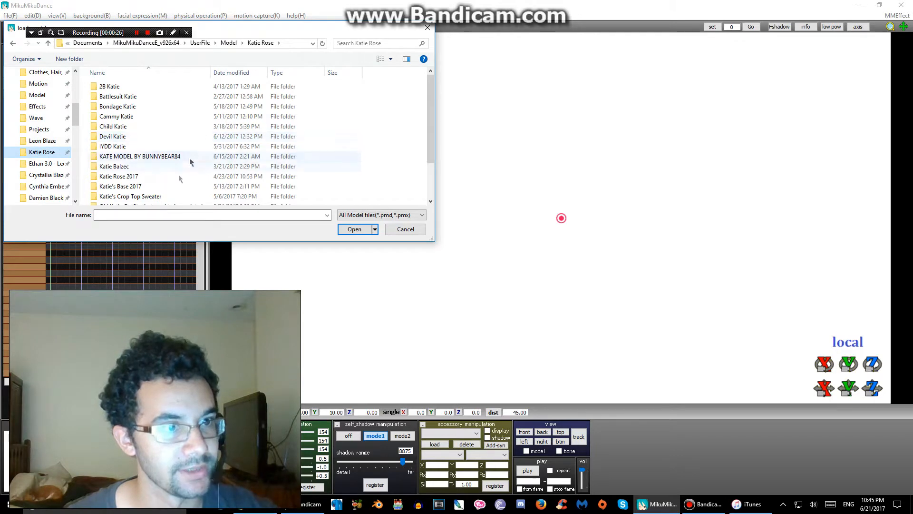
pyautogui.scroll(-2, 174, 180)
pyautogui.click(157, 151)
pyautogui.doubleClick(156, 150)
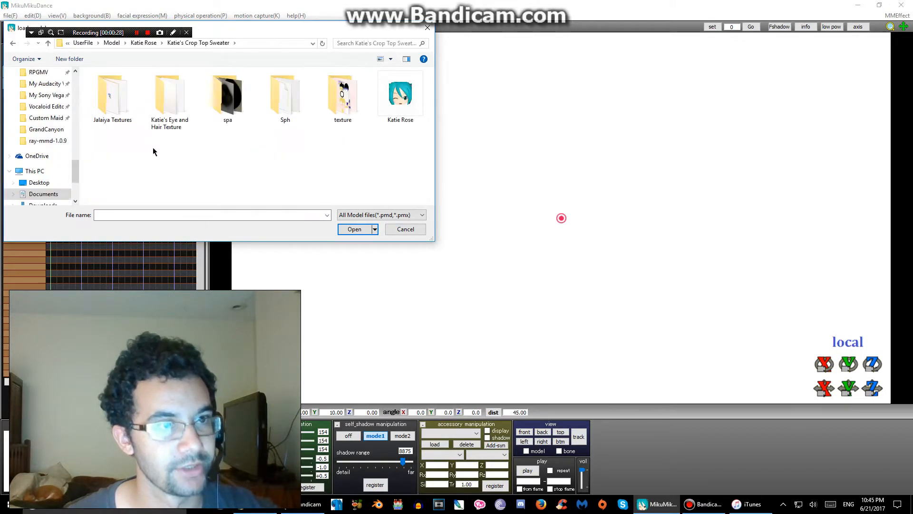
pyautogui.doubleClick(418, 101)
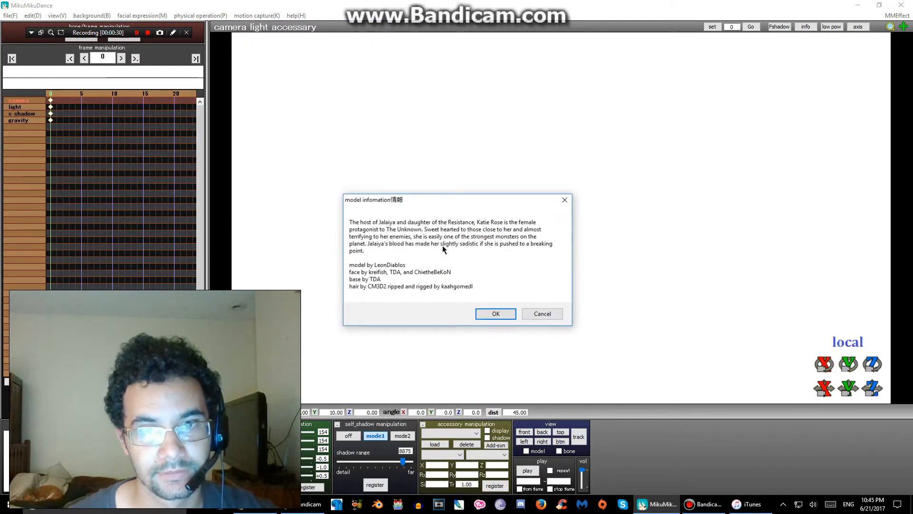
pyautogui.click(486, 312)
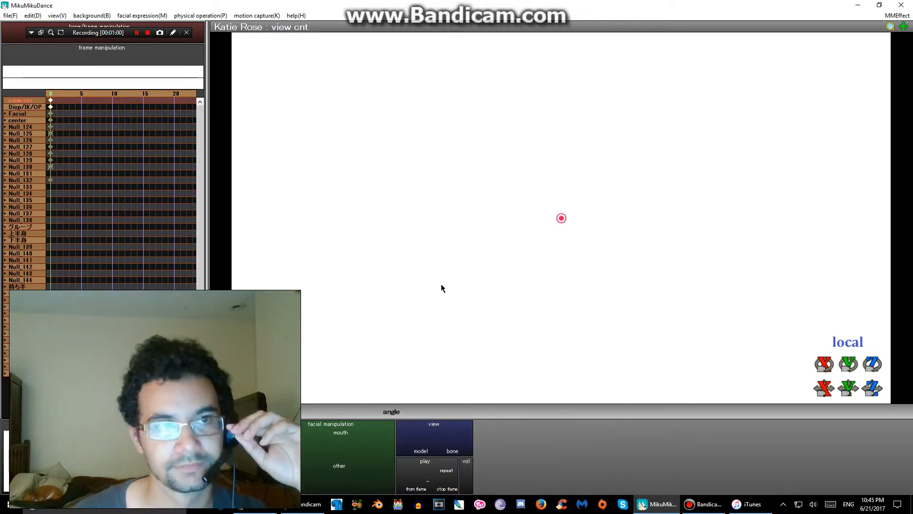
# Load the stage model from the SkyScraper StageVer2 folder in the user BackGround folder
pyautogui.moveTo(441, 252); pyautogui.dragTo(311, 391, button='right')
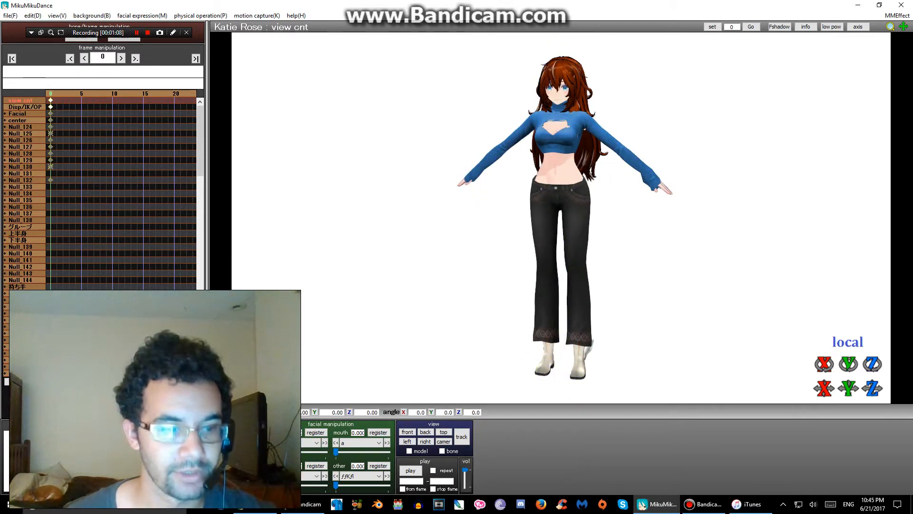
pyautogui.click(116, 447)
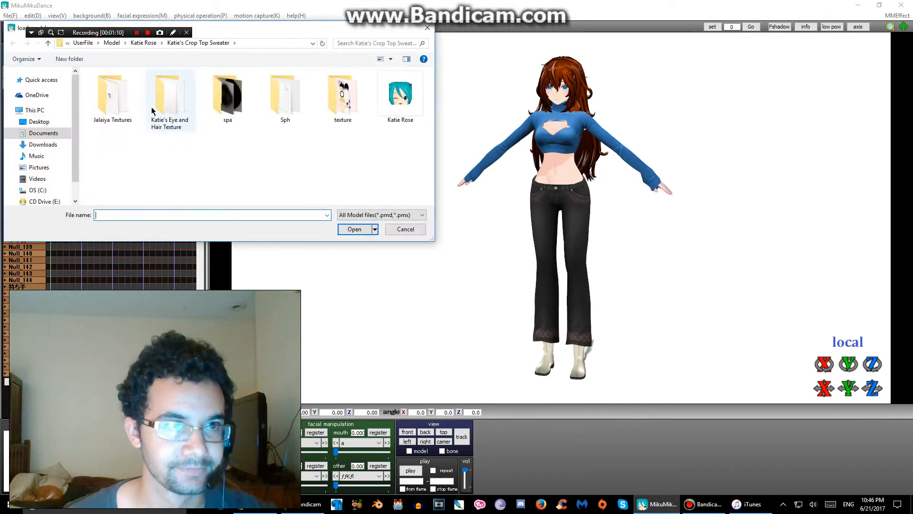
pyautogui.click(85, 43)
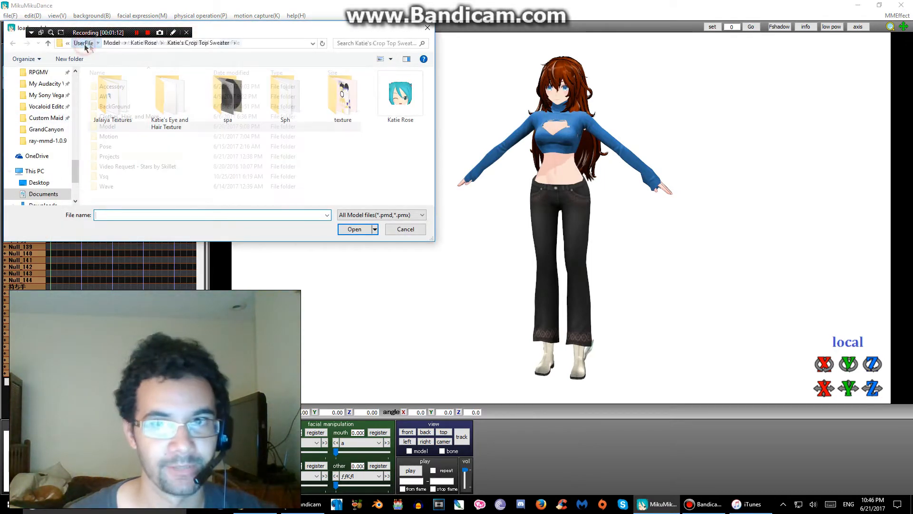
pyautogui.click(120, 107)
pyautogui.doubleClick(120, 107)
pyautogui.press('s')
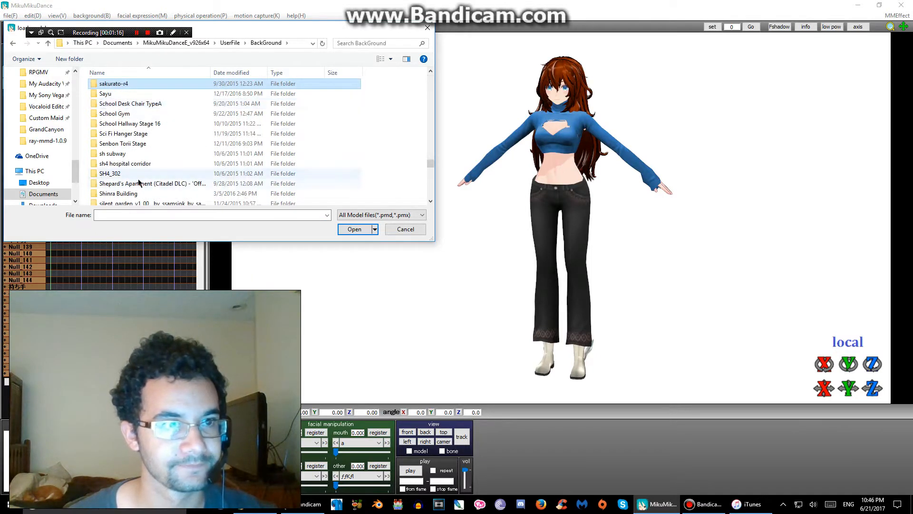
pyautogui.scroll(-3, 138, 172)
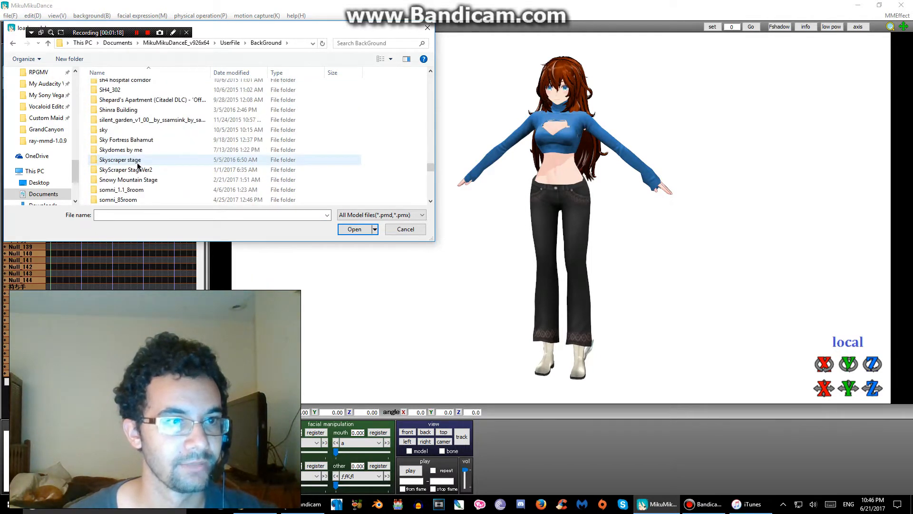
pyautogui.doubleClick(138, 169)
pyautogui.doubleClick(139, 86)
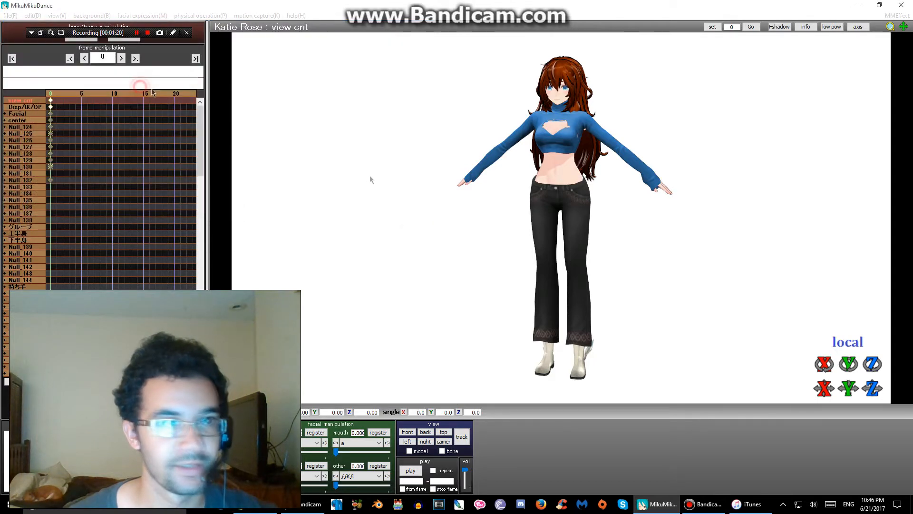
pyautogui.click(445, 283)
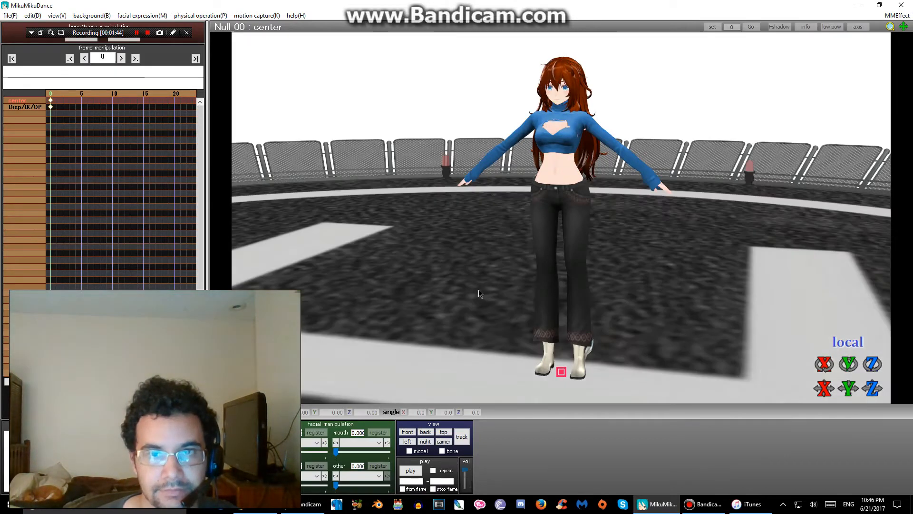
# Set the physical operation mode to anytime
pyautogui.click(188, 17)
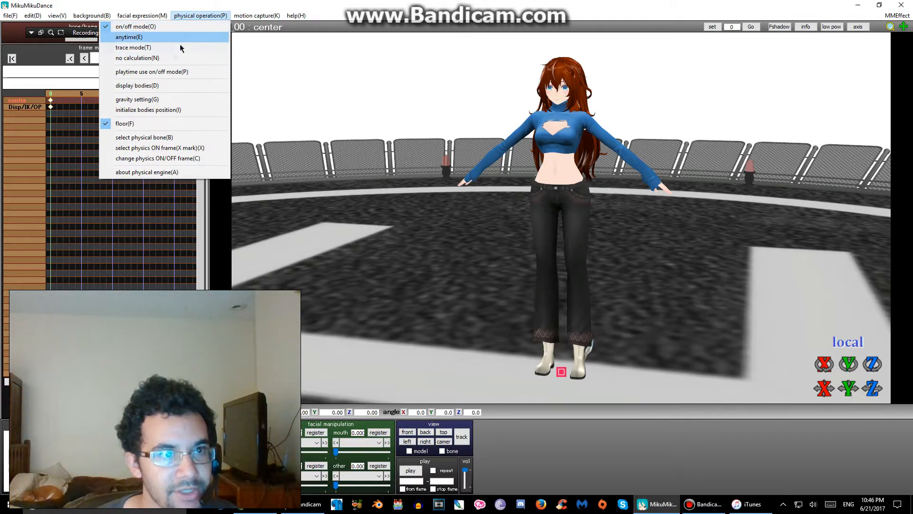
pyautogui.click(174, 58)
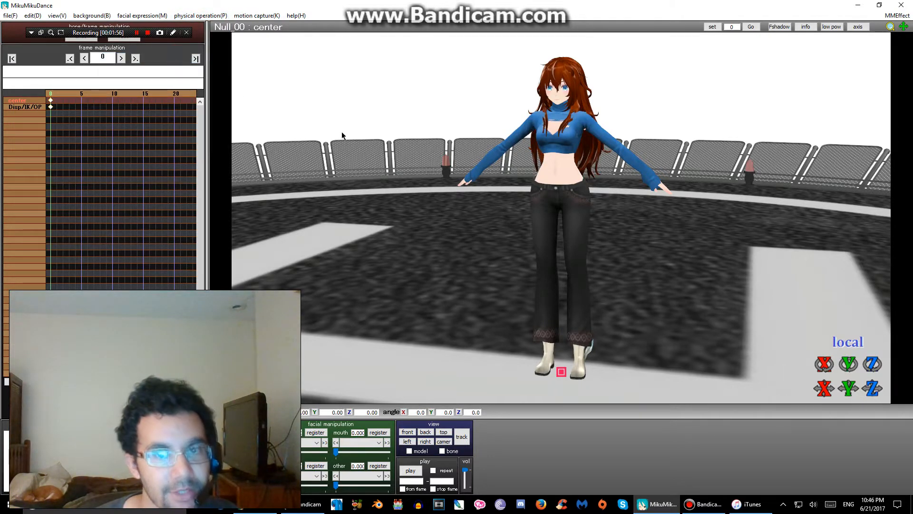
pyautogui.moveTo(352, 132); pyautogui.dragTo(364, 133, button='right')
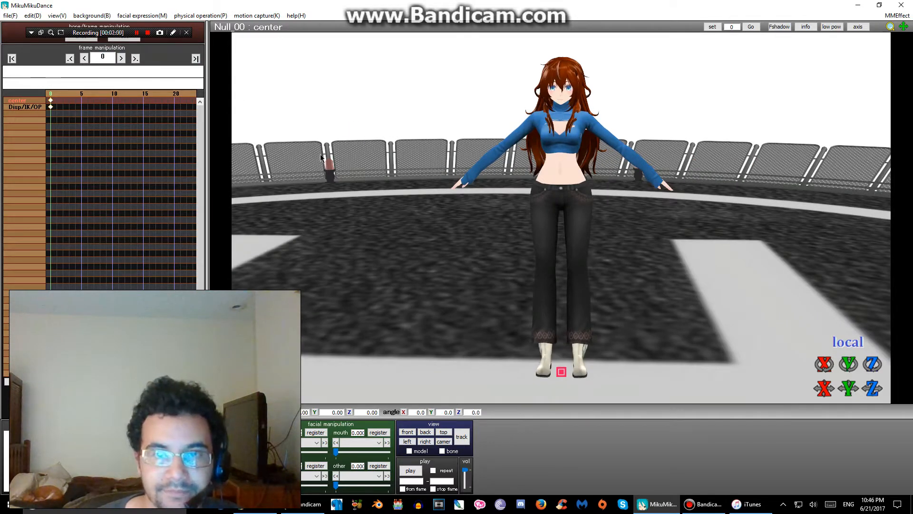
# Try to load a pose file from the Model Poses folder inside the user Pose folder
pyautogui.click(9, 15)
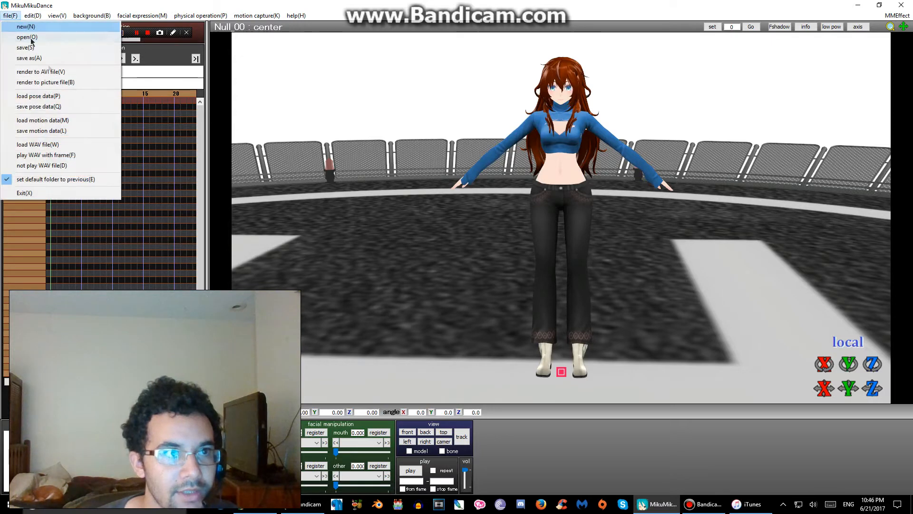
pyautogui.click(50, 94)
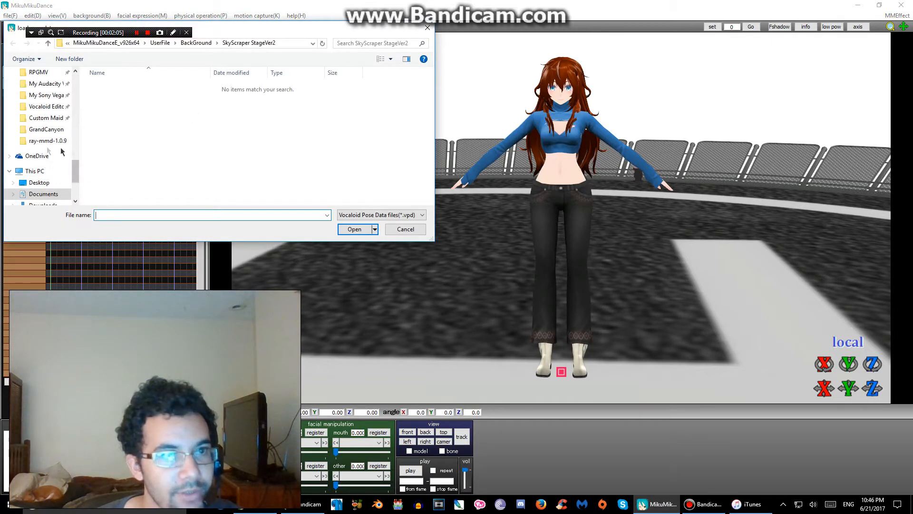
pyautogui.click(160, 43)
pyautogui.click(115, 146)
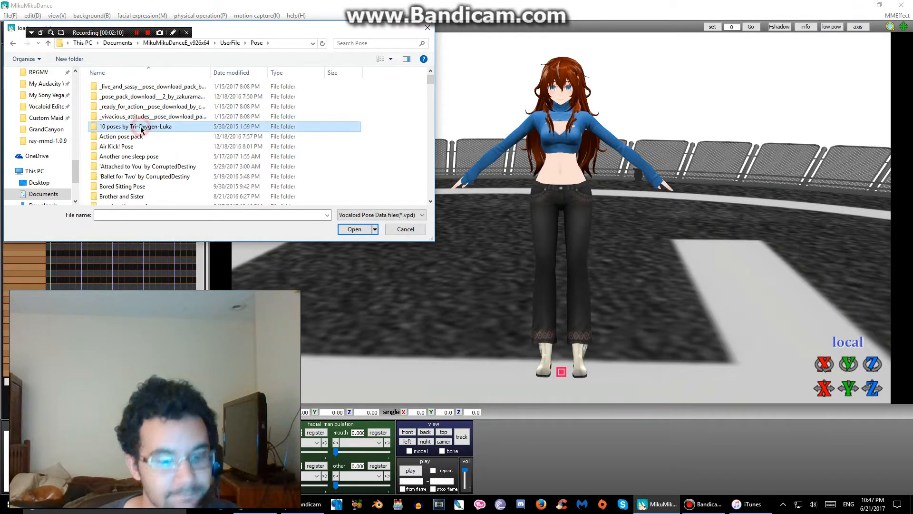
pyautogui.press('m')
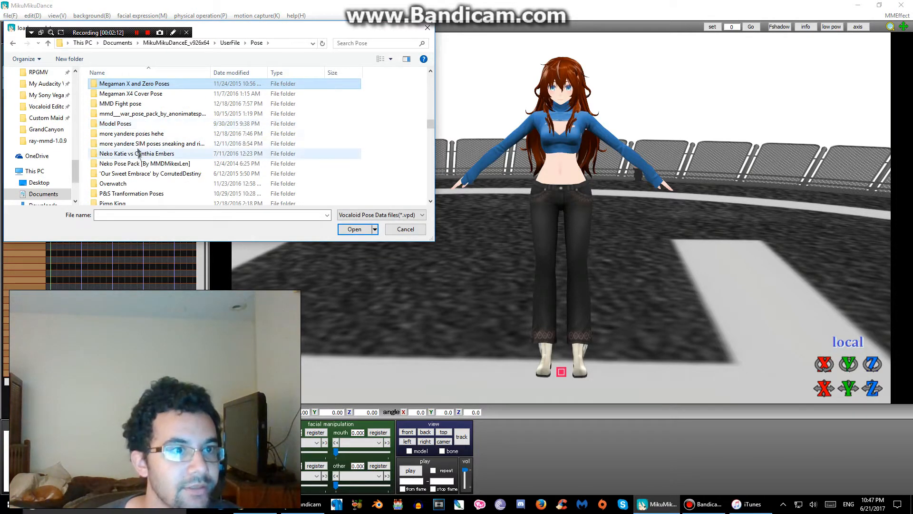
pyautogui.click(135, 126)
pyautogui.doubleClick(135, 126)
pyautogui.scroll(-3, 135, 128)
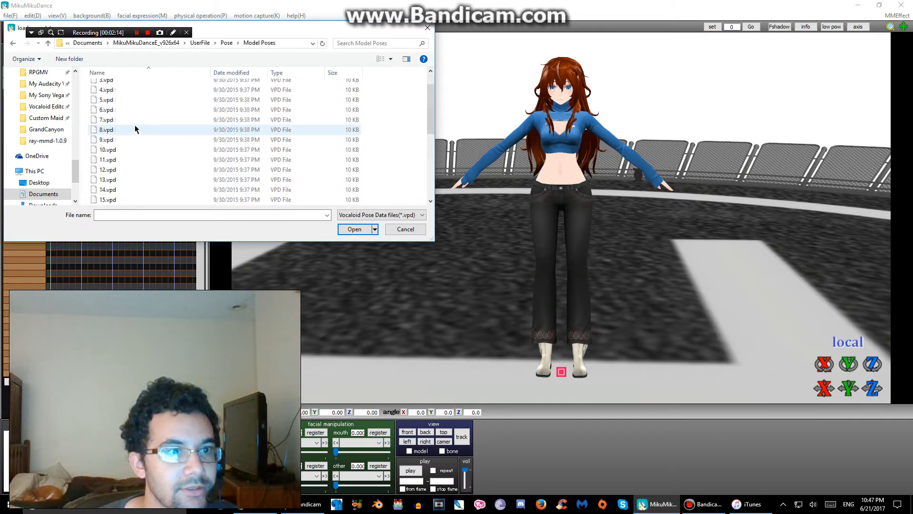
pyautogui.doubleClick(108, 199)
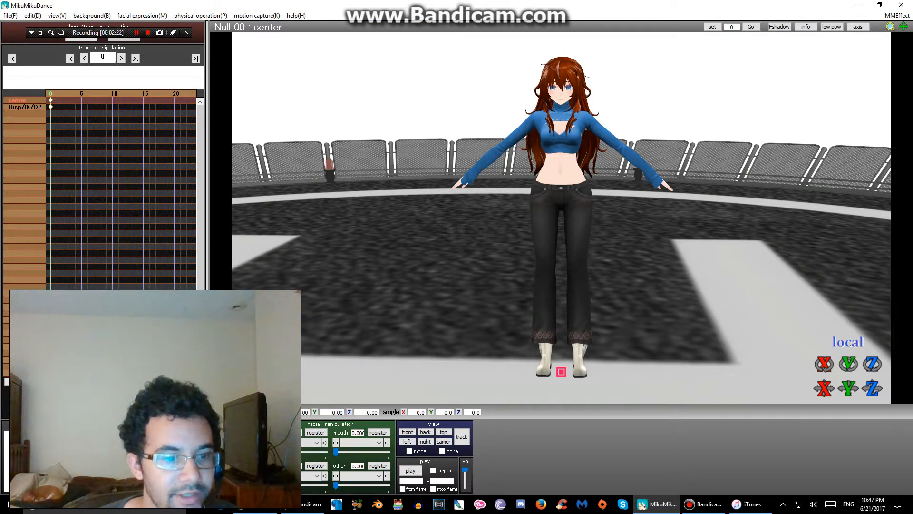
pyautogui.click(8, 15)
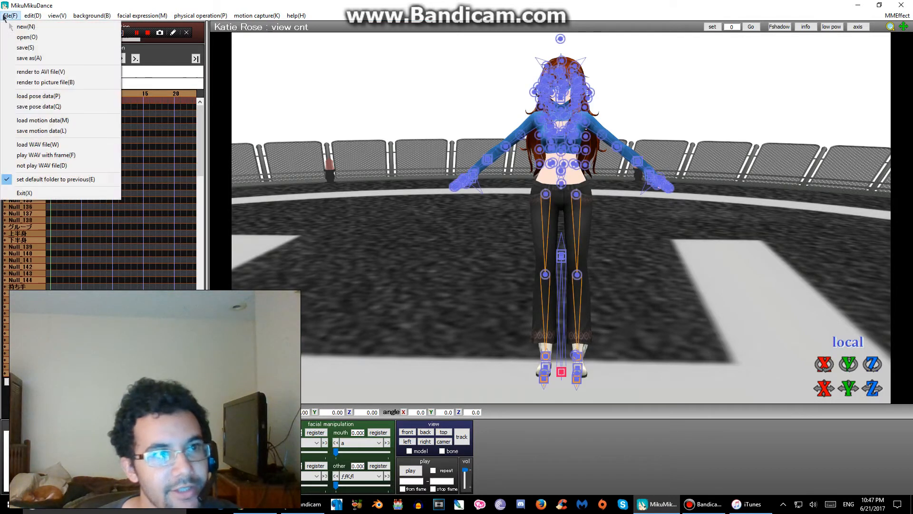
pyautogui.click(47, 120)
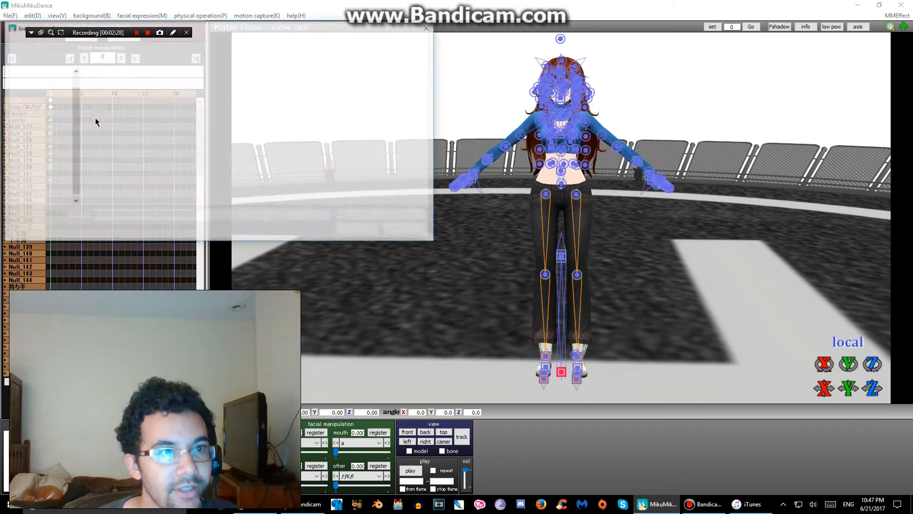
pyautogui.click(397, 229)
# Load the pose 20.vpd from the Model Poses folder onto the Katie Rose model
pyautogui.click(7, 16)
pyautogui.click(38, 96)
pyautogui.scroll(-3, 175, 167)
pyautogui.doubleClick(128, 190)
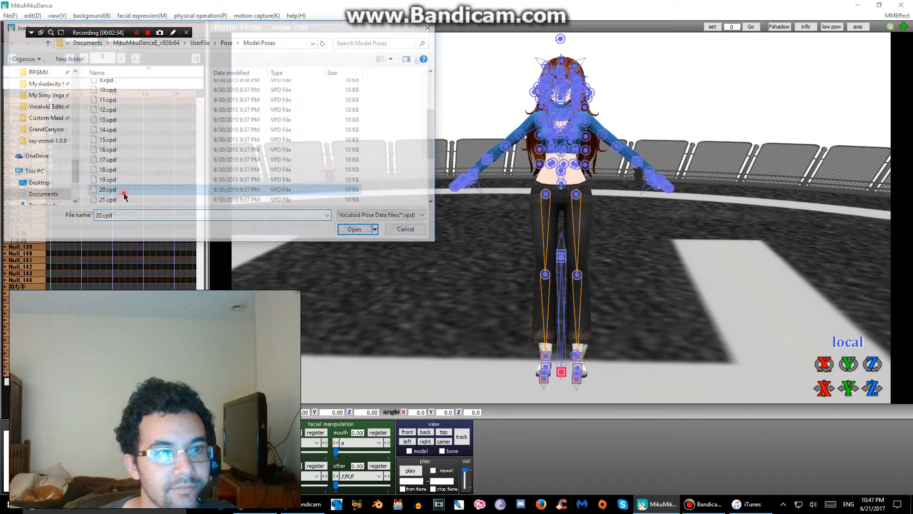
# Replace the character's pose with a hand-to-chin pose from the Model Poses folder
pyautogui.click(7, 16)
pyautogui.click(38, 94)
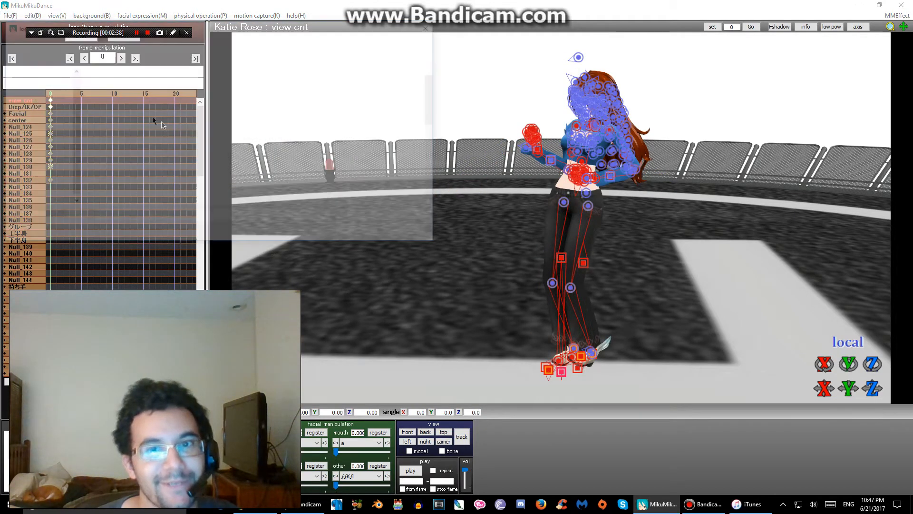
pyautogui.scroll(-4, 121, 199)
pyautogui.doubleClick(122, 170)
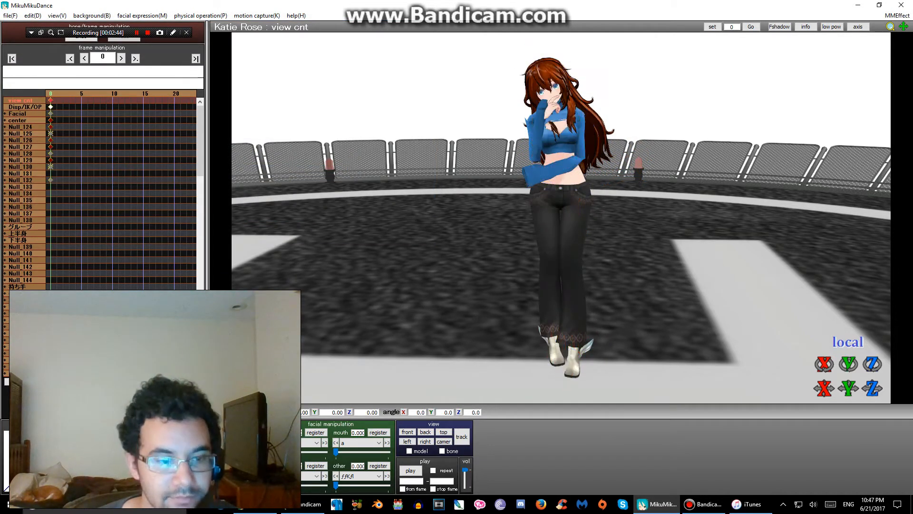
# Switch to camera mode and move the camera to about Y 16.85, Z 33.35 for a close-up of the character's upper body
pyautogui.press('Tab')
pyautogui.click(870, 386)
pyautogui.moveTo(870, 386); pyautogui.dragTo(849, 395)
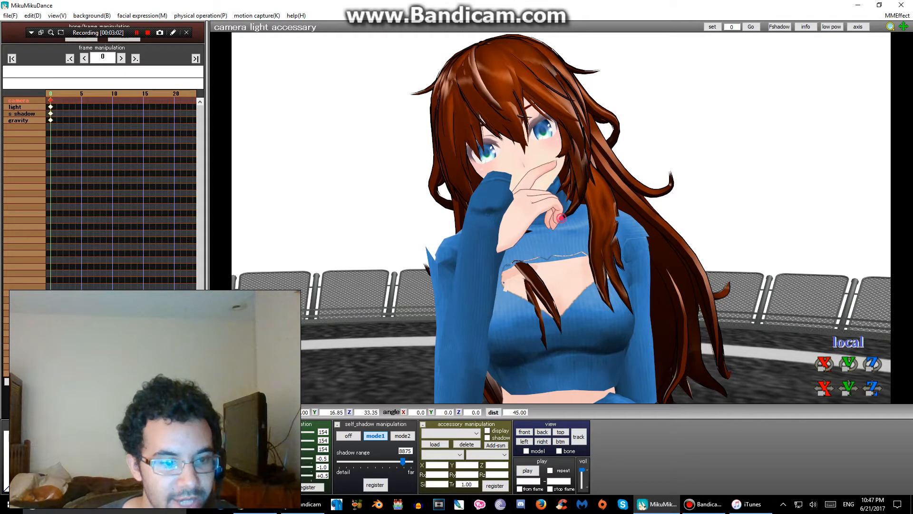
# Register the character's brow expression, and set and register the "white" morph at 1.000 to recolour her sweater
pyautogui.press('Tab')
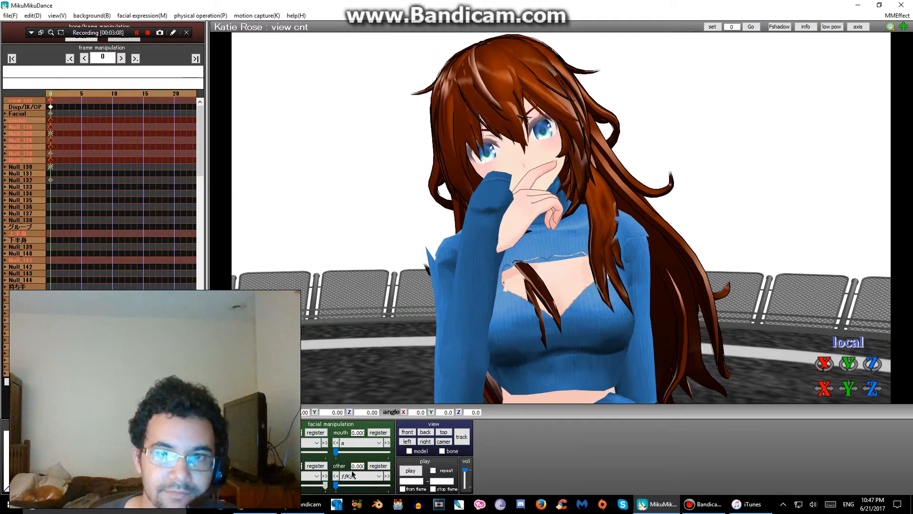
pyautogui.click(310, 468)
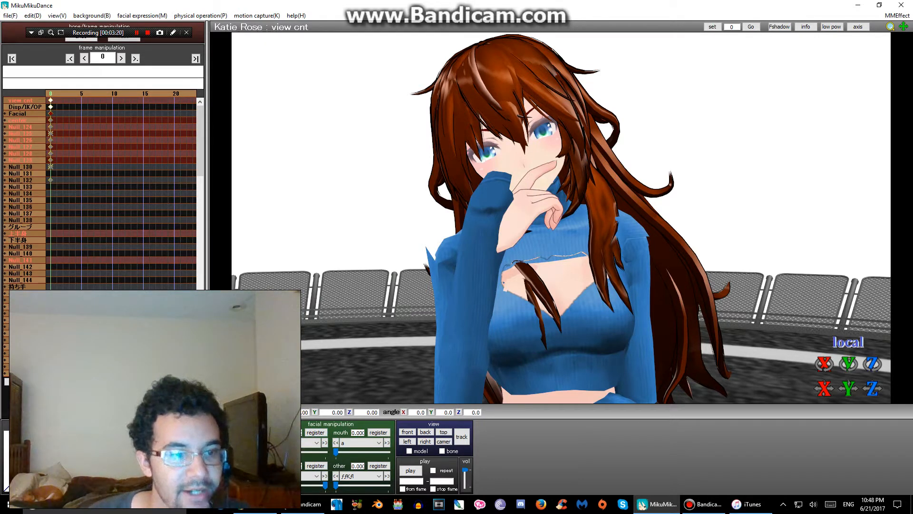
pyautogui.click(350, 476)
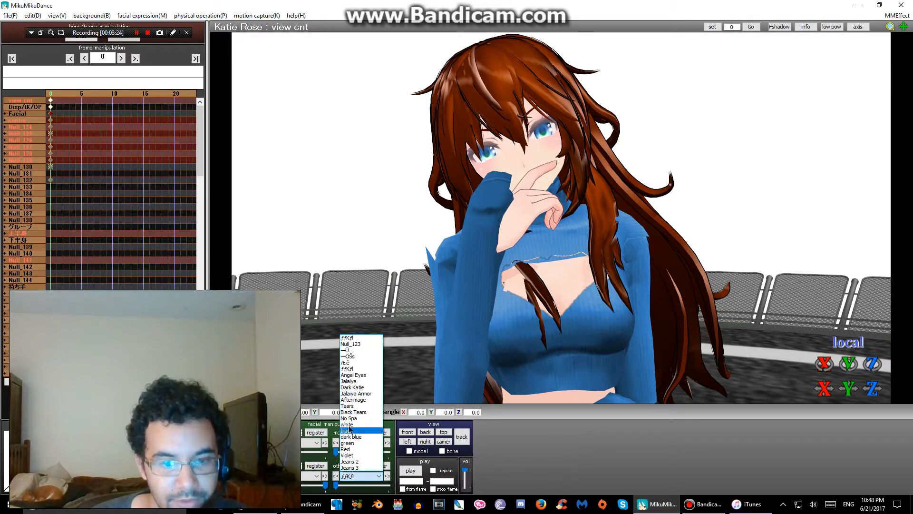
pyautogui.click(346, 424)
pyautogui.moveTo(336, 486); pyautogui.dragTo(430, 481)
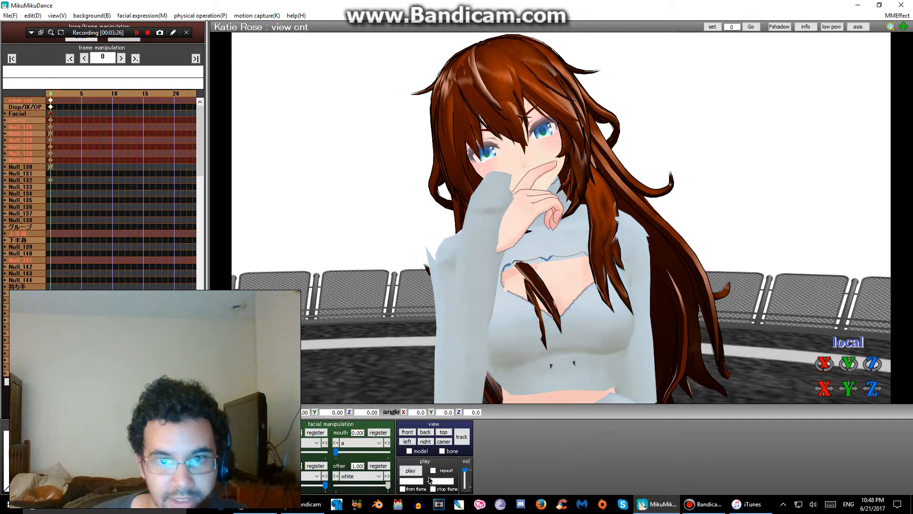
pyautogui.click(382, 467)
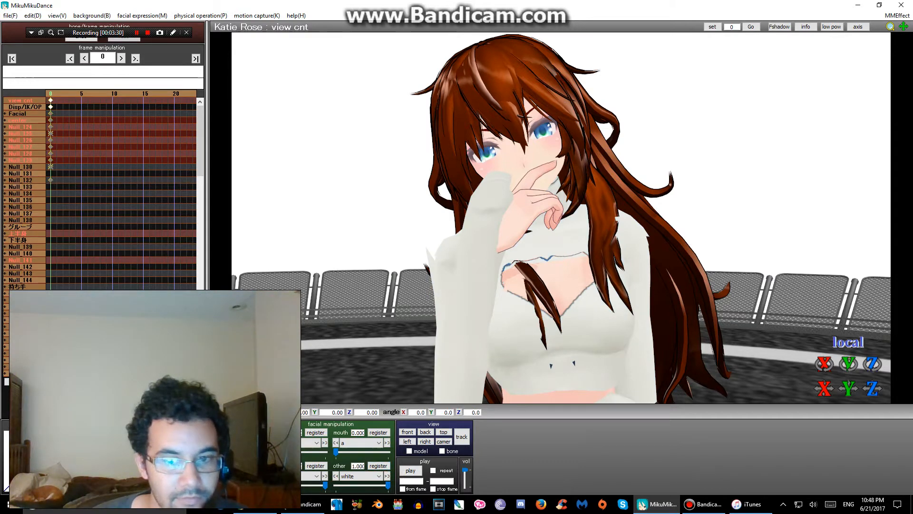
pyautogui.press('Tab')
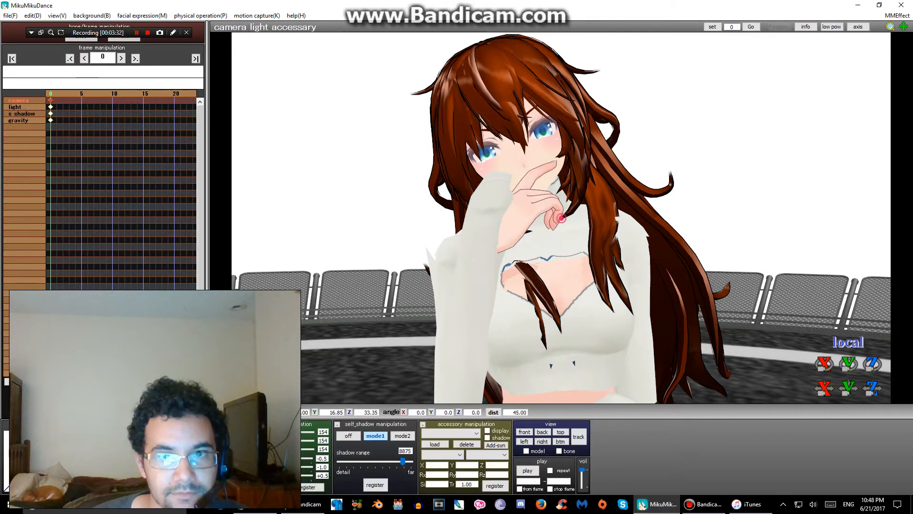
# Turn on the on/off physics mode, set the gravity direction X to 1.00, and register it to blow the hair sideways
pyautogui.click(182, 16)
pyautogui.click(190, 25)
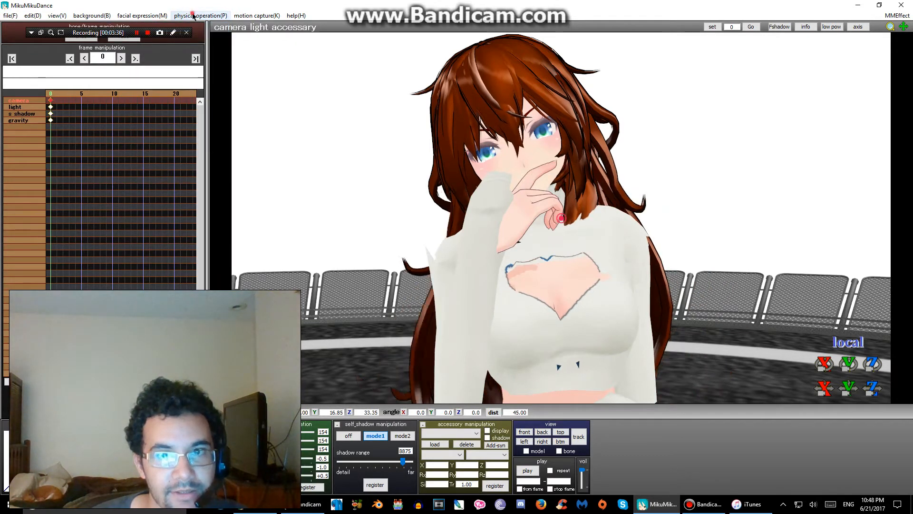
pyautogui.click(193, 16)
pyautogui.click(149, 98)
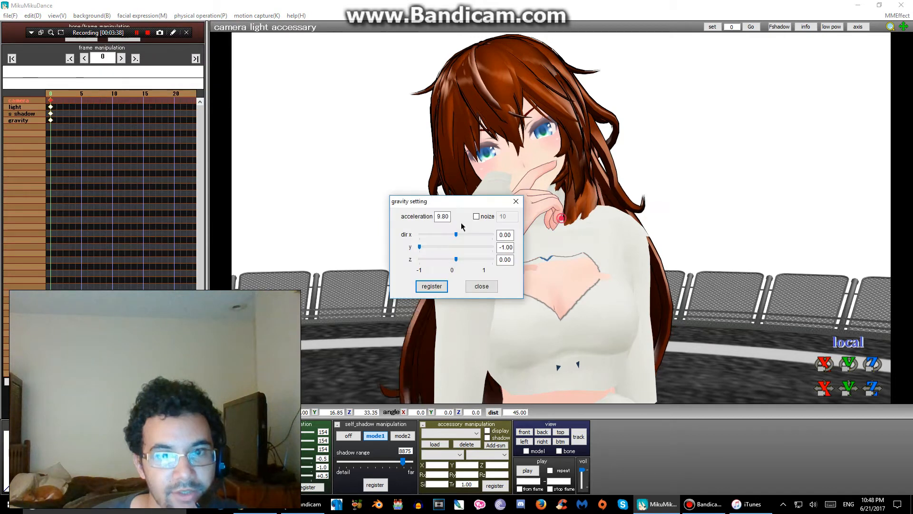
pyautogui.moveTo(456, 234); pyautogui.dragTo(485, 236)
pyautogui.click(492, 234)
pyautogui.click(419, 289)
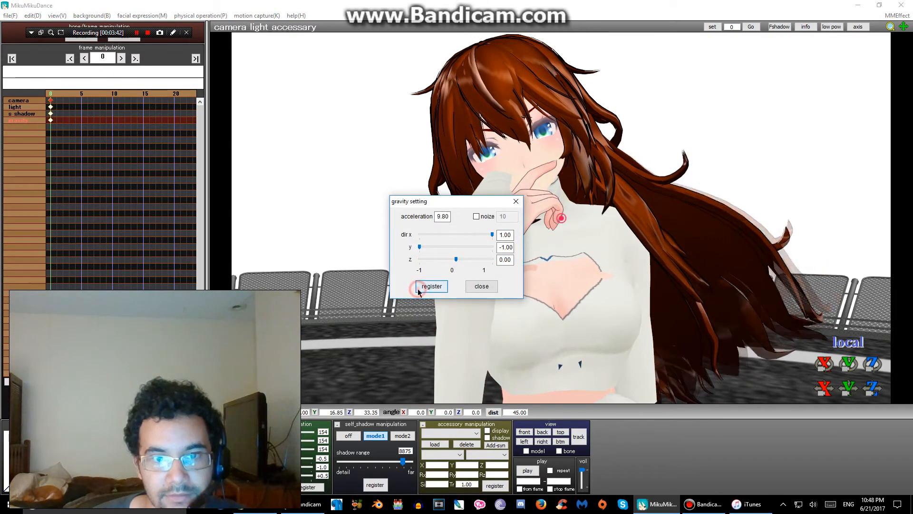
pyautogui.click(515, 202)
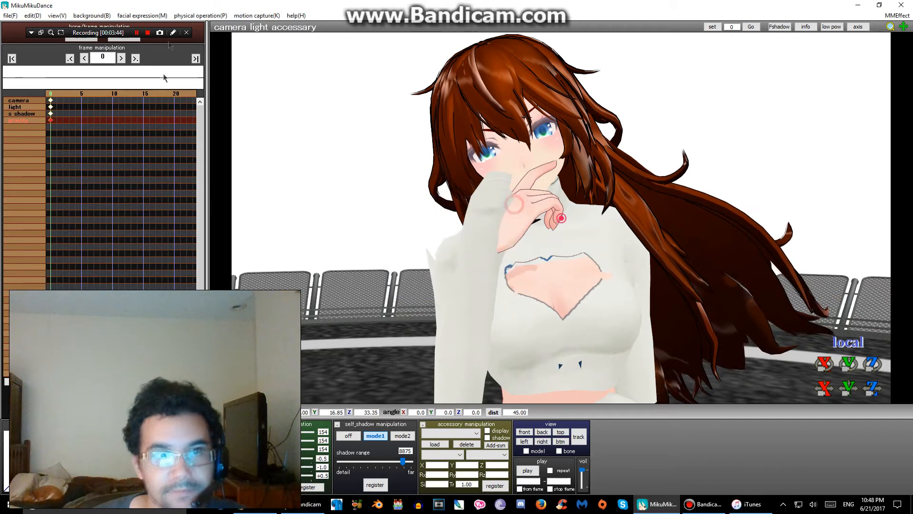
# Initialize the physics bodies' positions under the new gravity
pyautogui.click(200, 16)
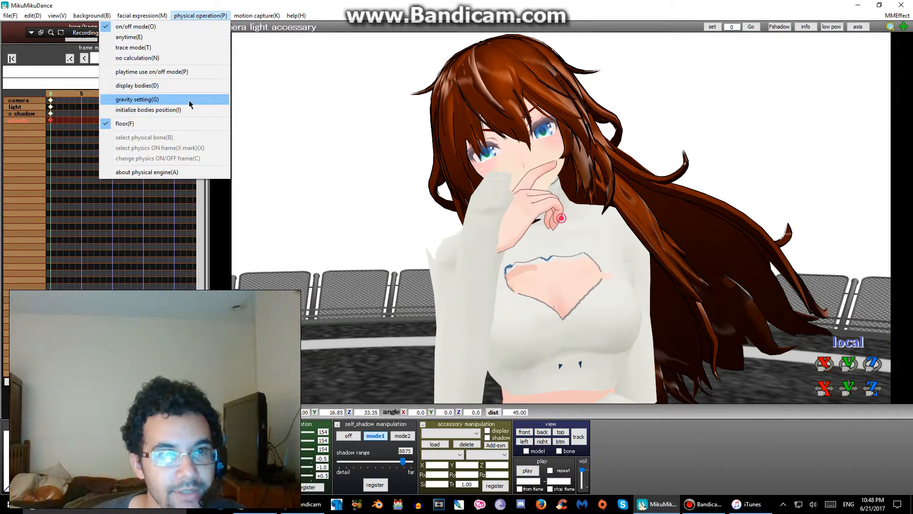
pyautogui.click(360, 90)
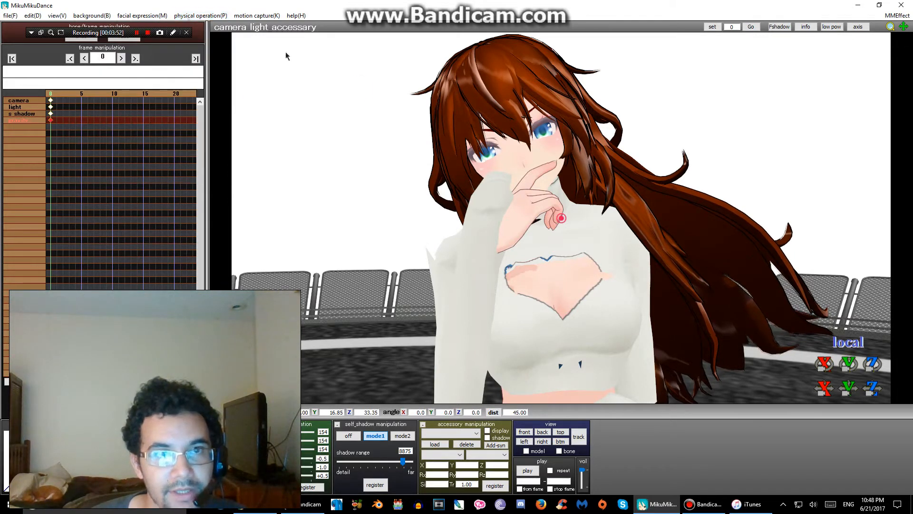
pyautogui.click(186, 16)
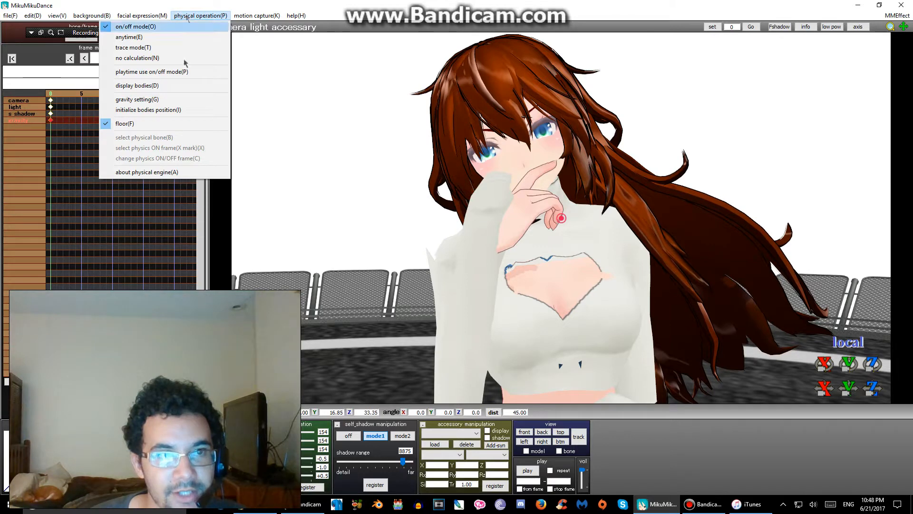
pyautogui.click(165, 110)
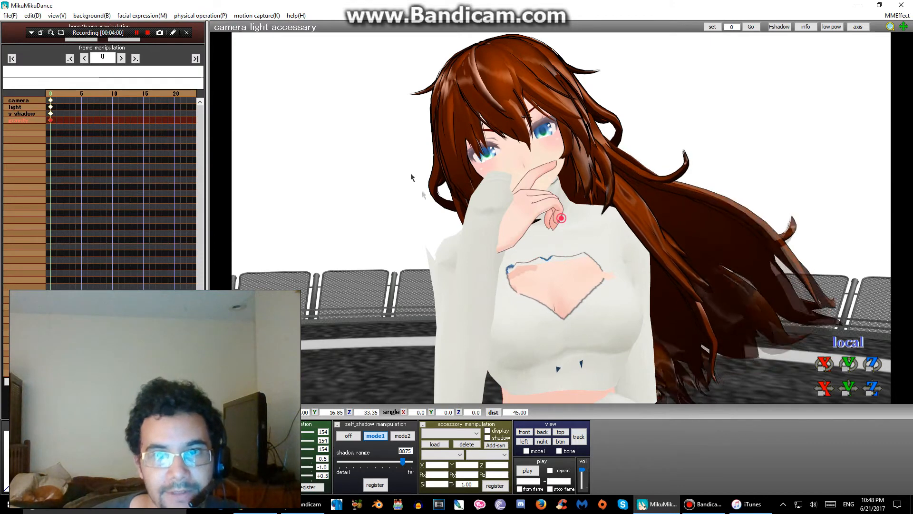
# Rotate and move the camera to about angle X 7.4, Y 35.5, position Y 15.56, Z 7.61, and register the keyframe
pyautogui.moveTo(327, 393); pyautogui.dragTo(306, 393, button='right')
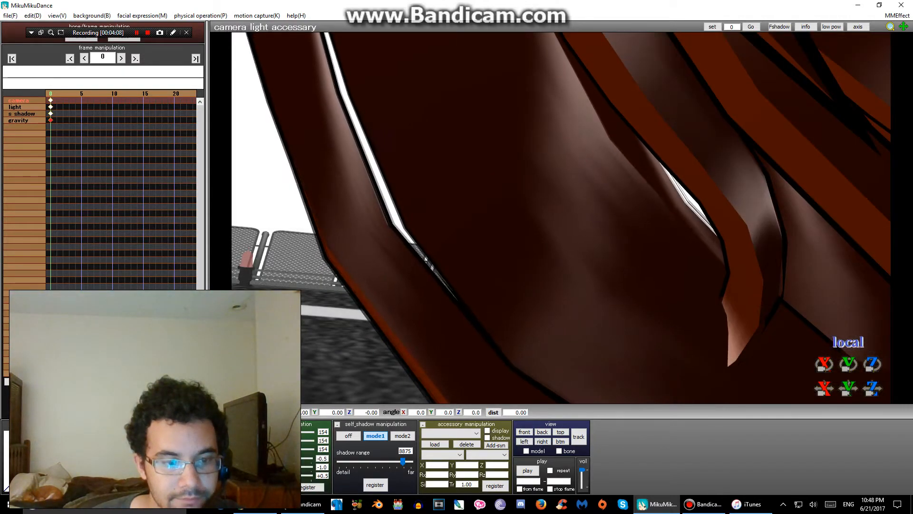
pyautogui.hotkey('ctrl', 'z')
pyautogui.moveTo(657, 312); pyautogui.dragTo(648, 319, button='right')
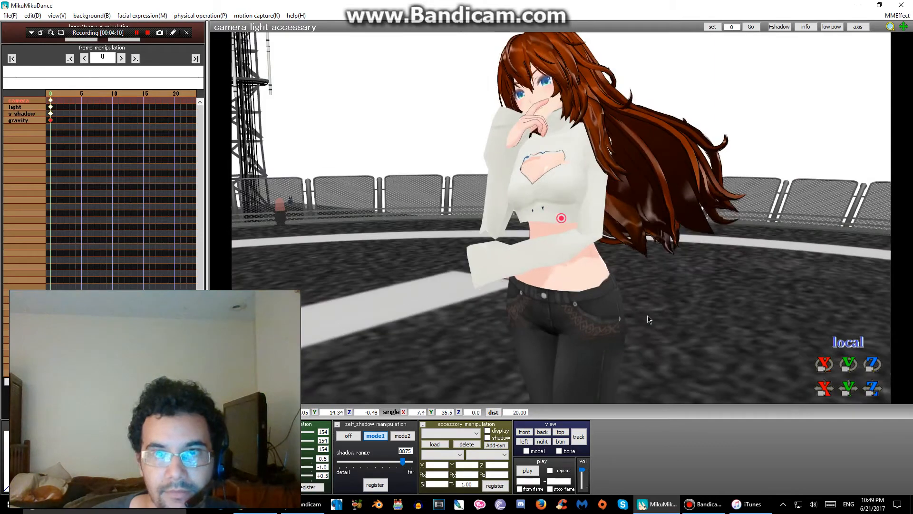
pyautogui.moveTo(870, 388); pyautogui.dragTo(870, 315)
pyautogui.moveTo(848, 388); pyautogui.dragTo(848, 368)
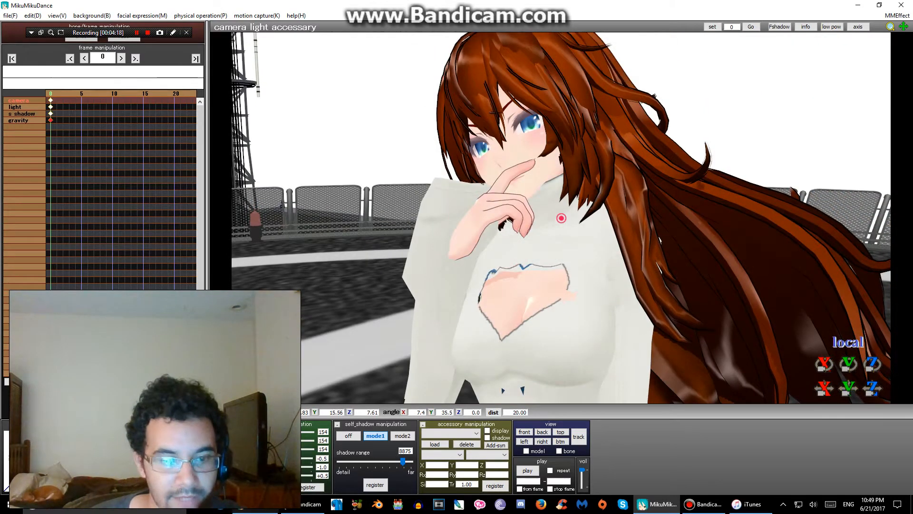
pyautogui.press('Return')
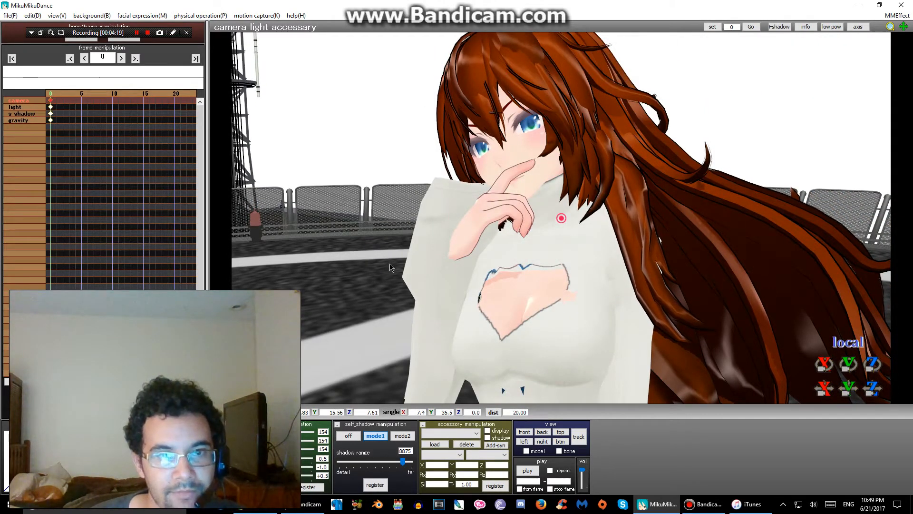
pyautogui.scroll(-6, 390, 267)
pyautogui.scroll(4, 390, 267)
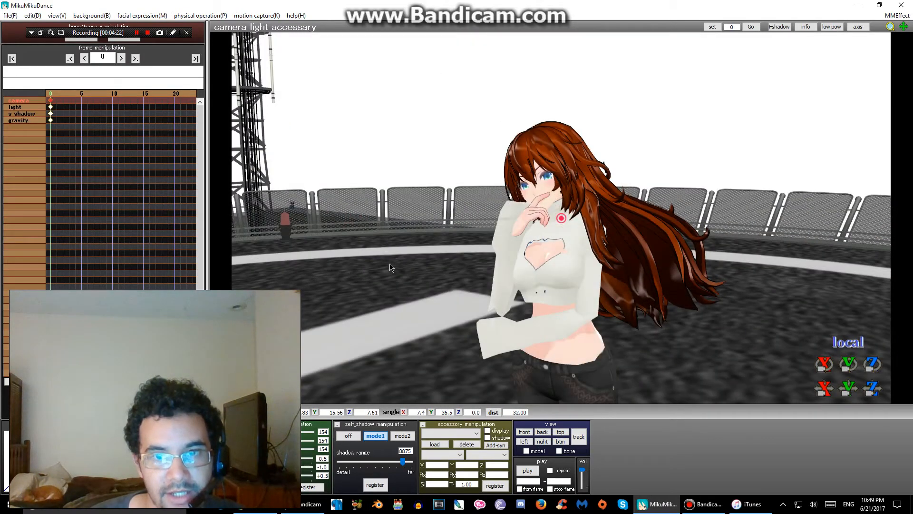
pyautogui.moveTo(760, 302)
pyautogui.mouseDown(button='right')
pyautogui.moveTo(785, 307)
pyautogui.moveTo(771, 296)
pyautogui.moveTo(748, 301)
pyautogui.moveTo(756, 302)
pyautogui.mouseUp(button='right')
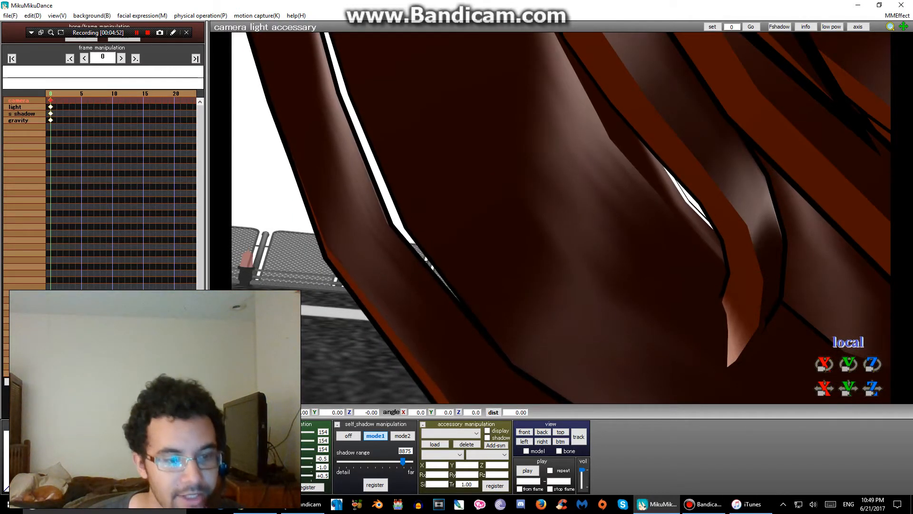
pyautogui.scroll(-4, 601, 207)
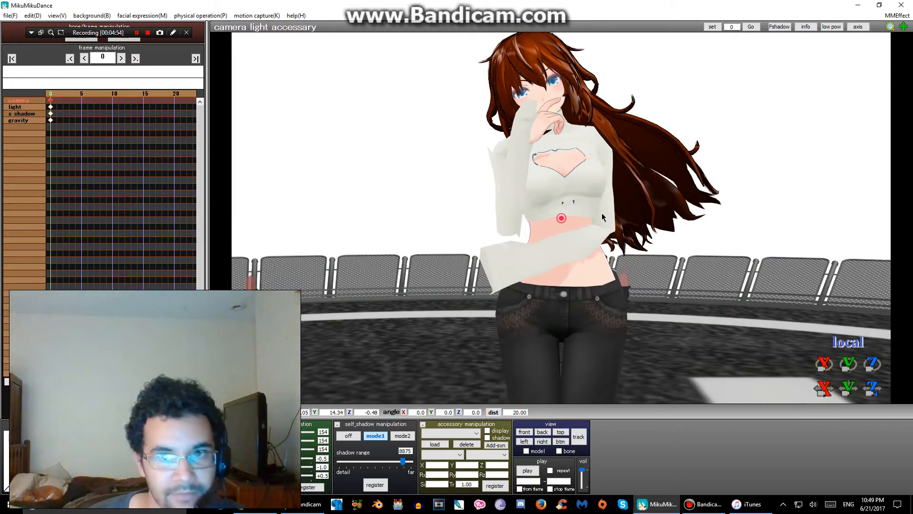
pyautogui.moveTo(602, 208); pyautogui.dragTo(533, 196, button='right')
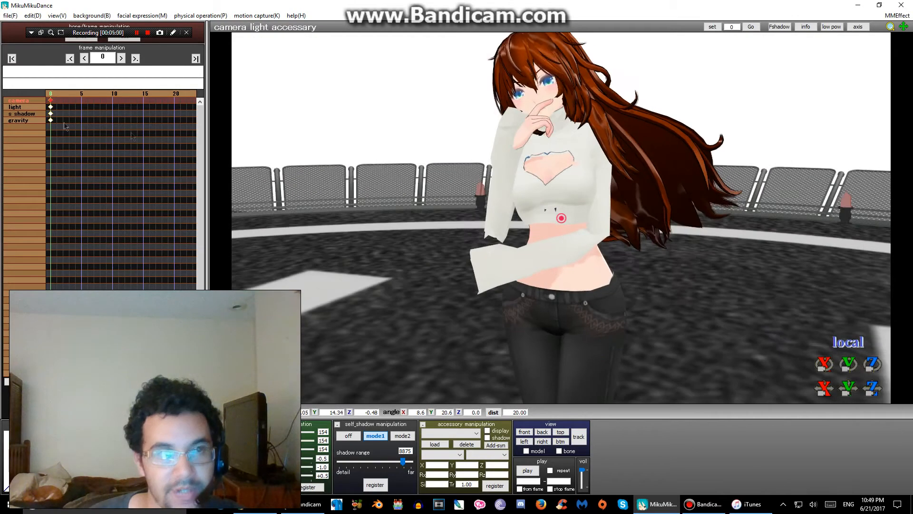
pyautogui.click(51, 100)
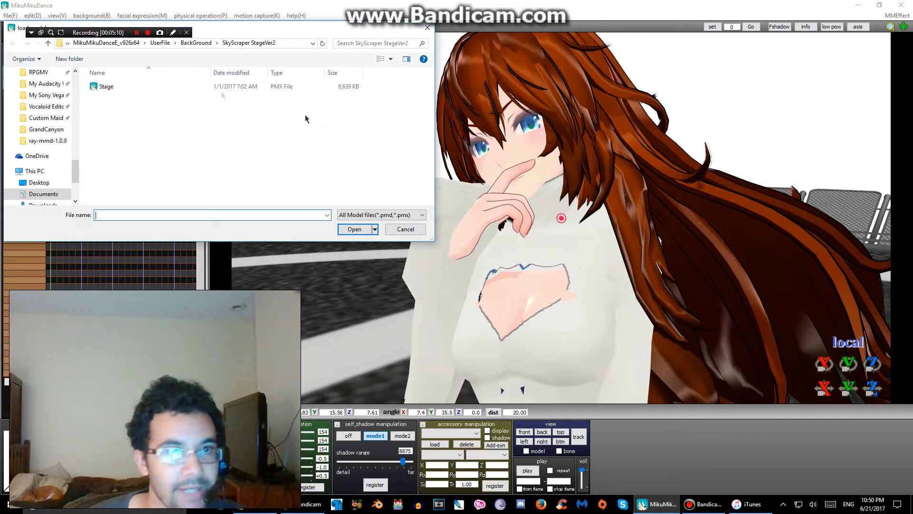
# Load the skybox_hdr model from the GrandCanyon folder in the ray-mmd-1.0.9 Skybox folder
pyautogui.click(156, 45)
pyautogui.doubleClick(126, 86)
pyautogui.click(129, 87)
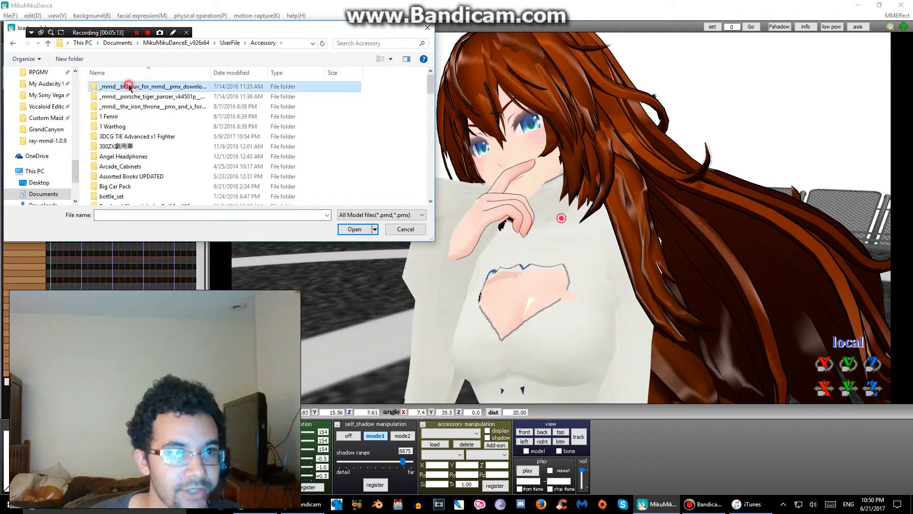
pyautogui.click(48, 141)
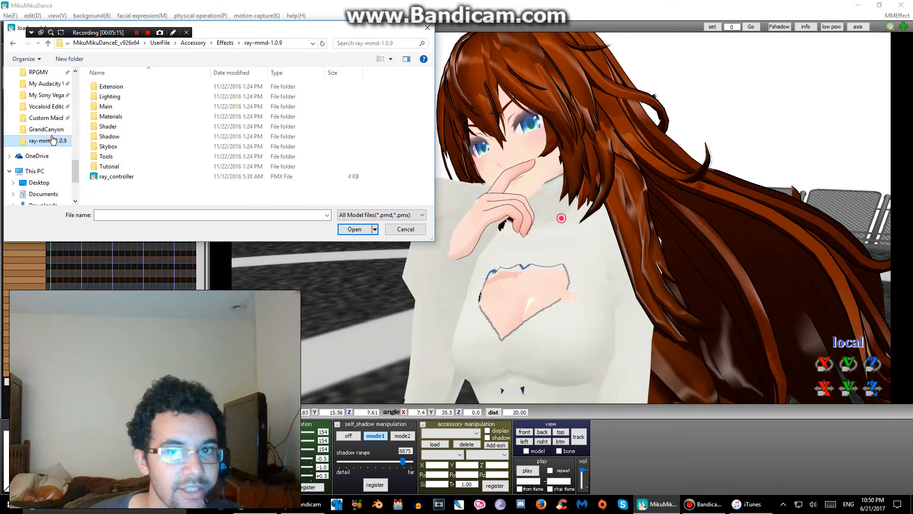
pyautogui.doubleClick(131, 148)
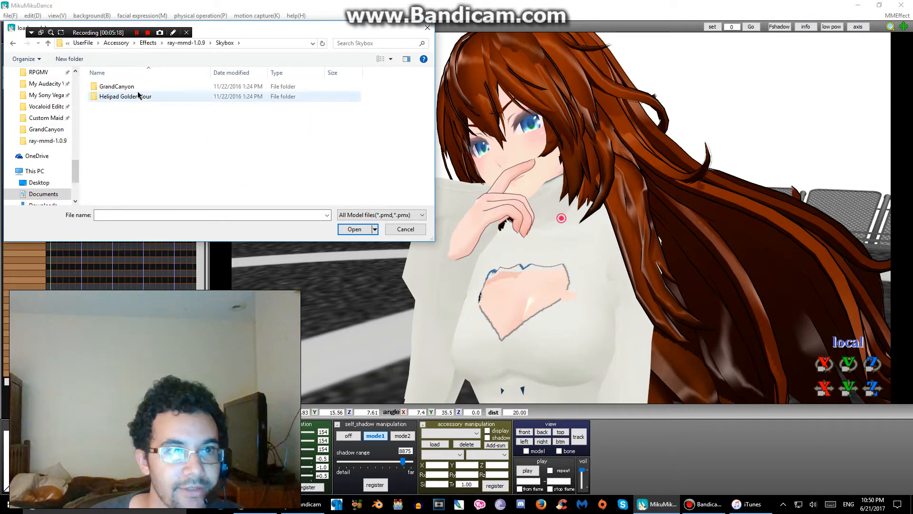
pyautogui.click(138, 89)
pyautogui.doubleClick(138, 89)
pyautogui.doubleClick(137, 96)
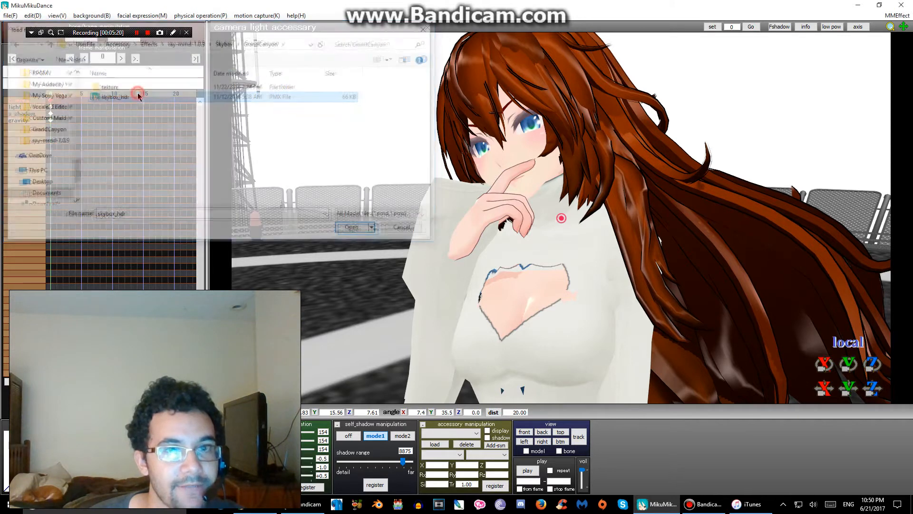
pyautogui.click(425, 281)
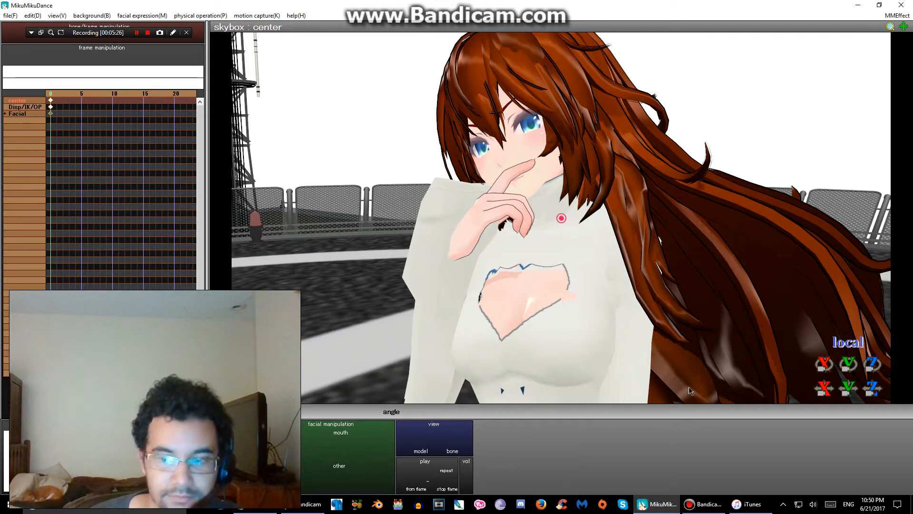
pyautogui.moveTo(751, 503)
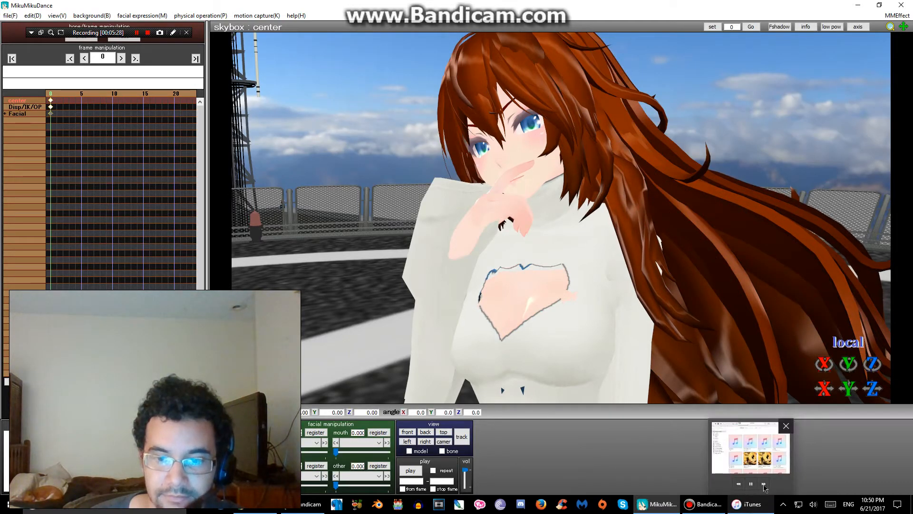
pyautogui.click(699, 508)
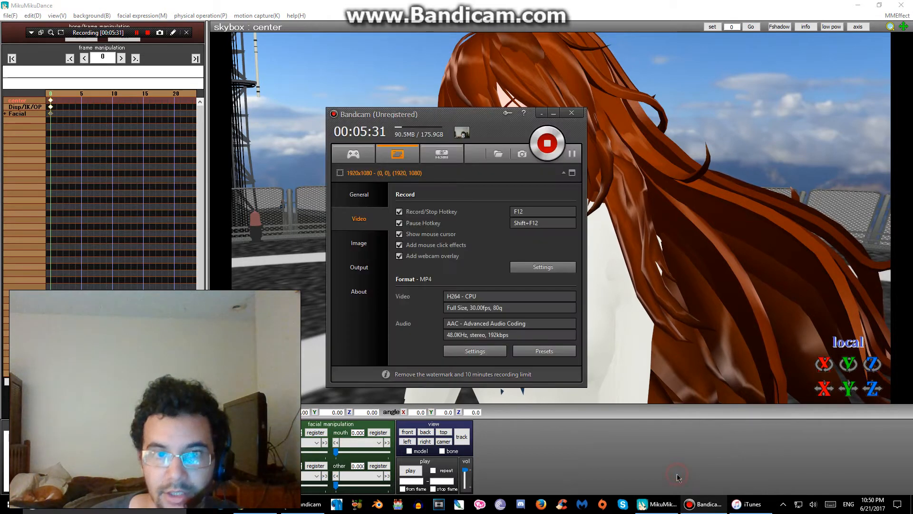
pyautogui.click(573, 418)
# Move the skybox to the first place in the model draw order, above Katie Rose and Null_00
pyautogui.click(131, 16)
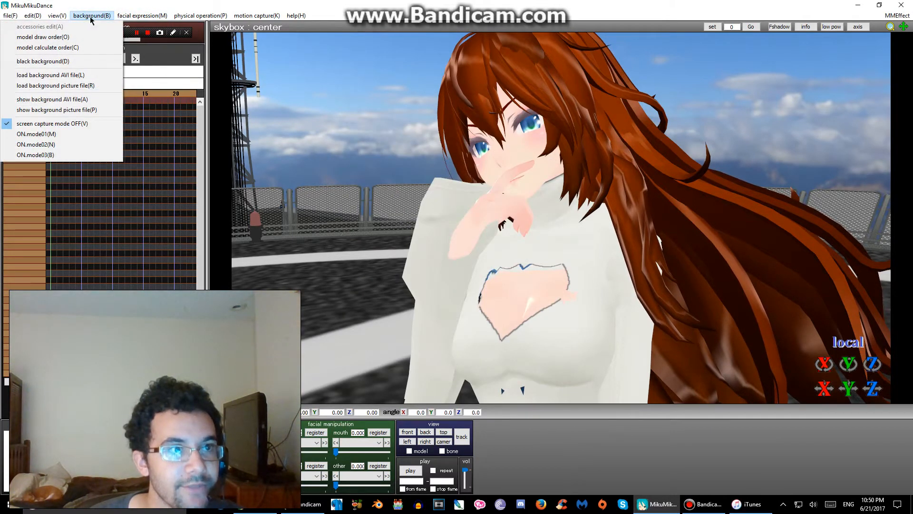
pyautogui.moveTo(187, 19)
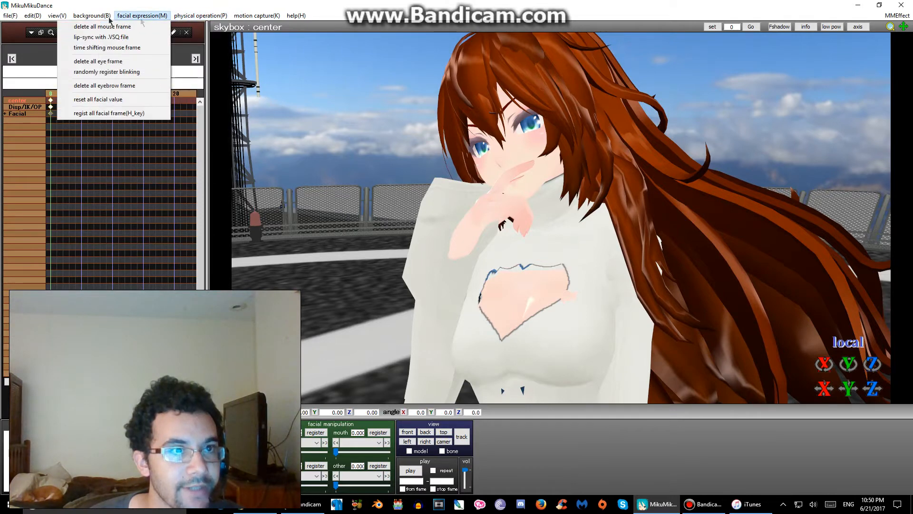
pyautogui.moveTo(104, 19)
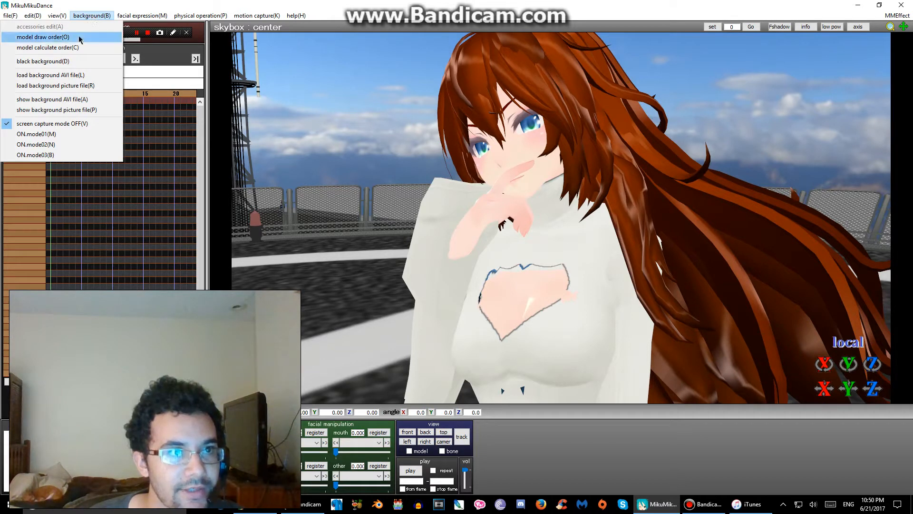
pyautogui.click(43, 37)
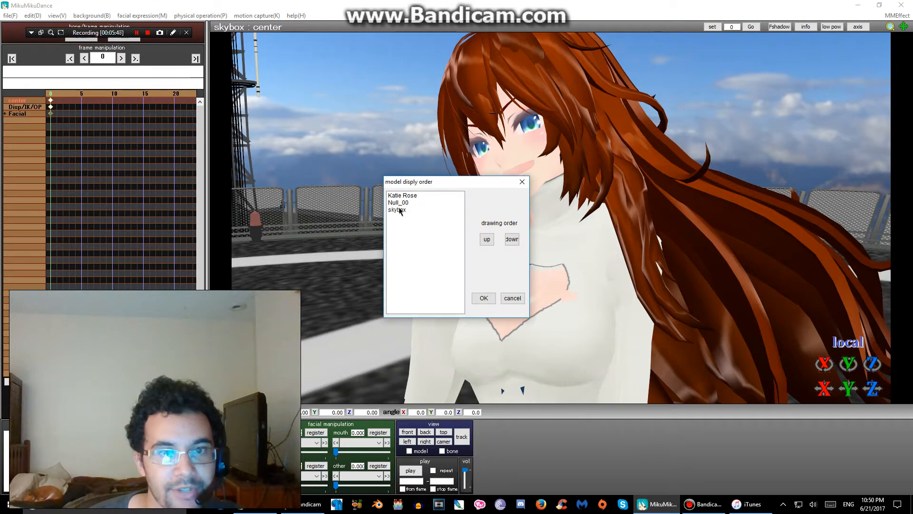
pyautogui.click(400, 211)
pyautogui.click(487, 239)
pyautogui.click(487, 240)
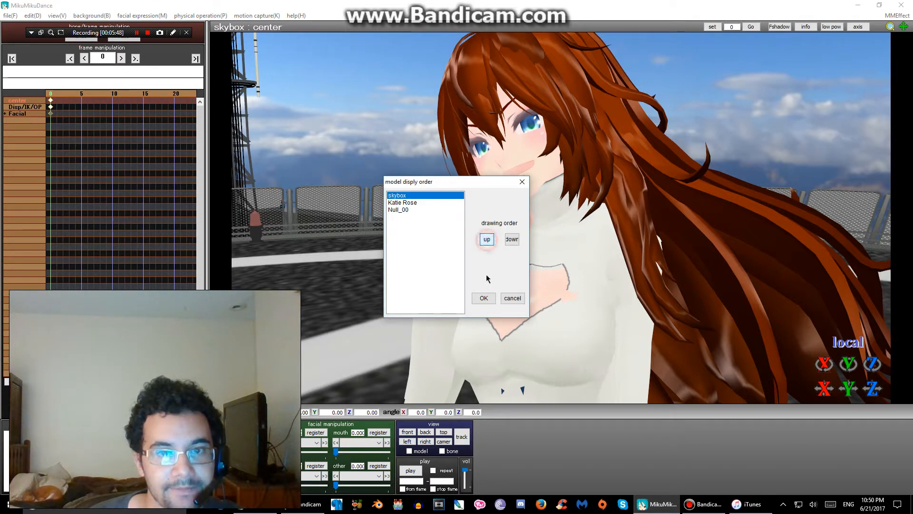
pyautogui.click(483, 299)
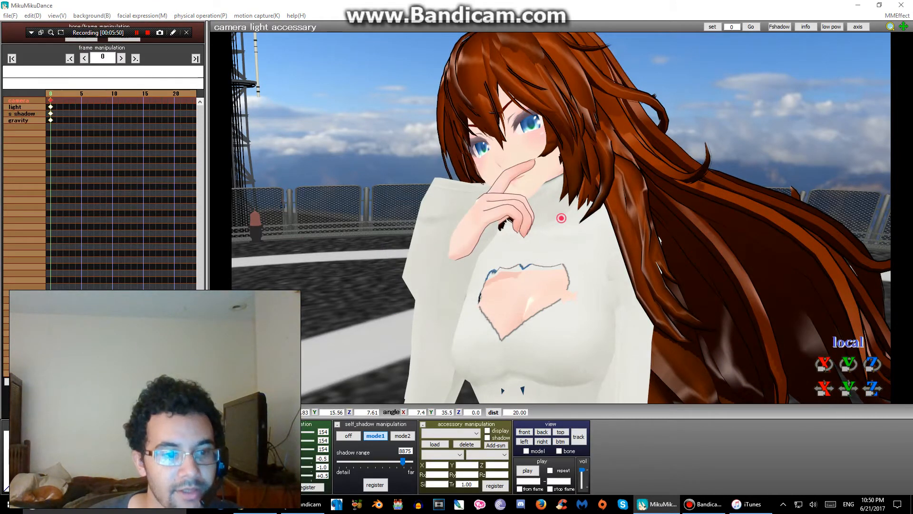
# Load the ray_controller model from the ray-mmd-1.0.9 effects folder
pyautogui.click(188, 43)
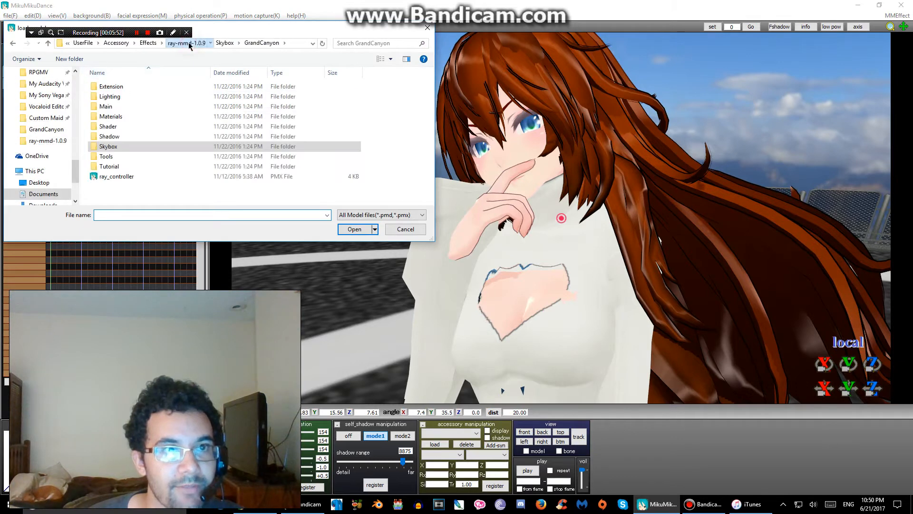
pyautogui.click(148, 43)
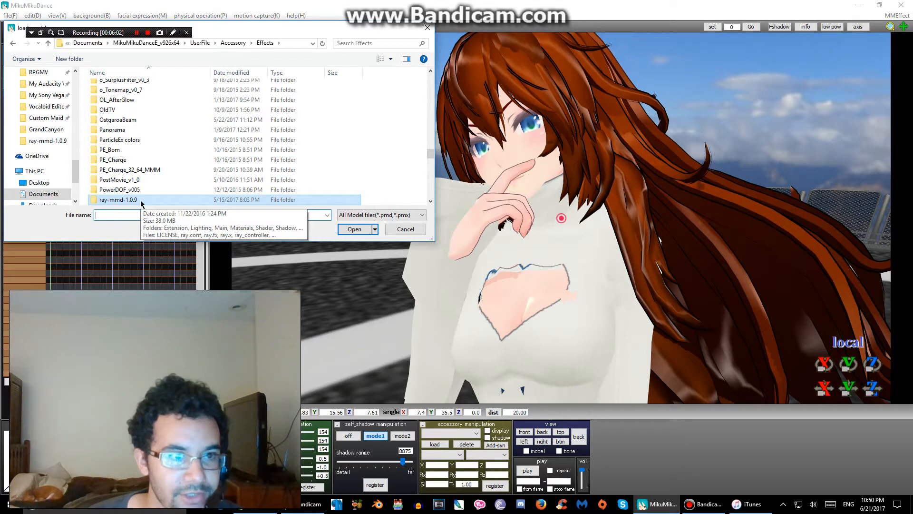
pyautogui.doubleClick(141, 200)
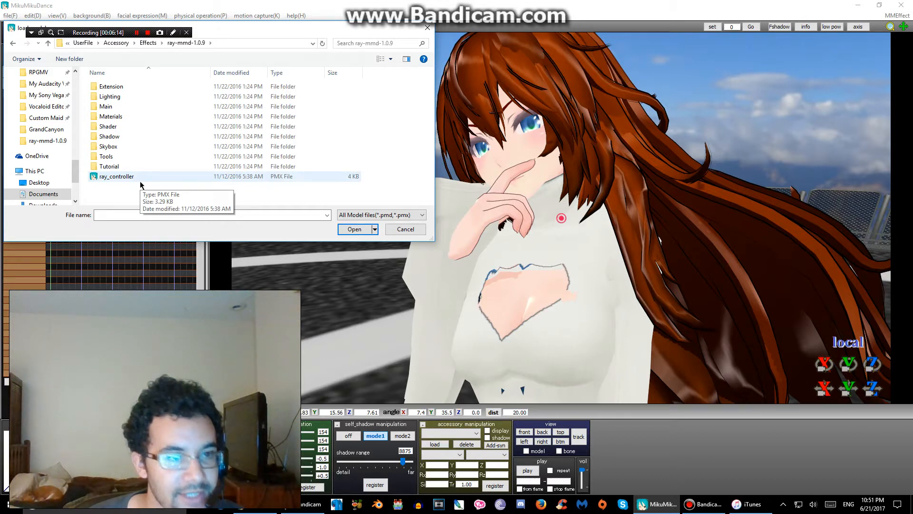
pyautogui.doubleClick(138, 177)
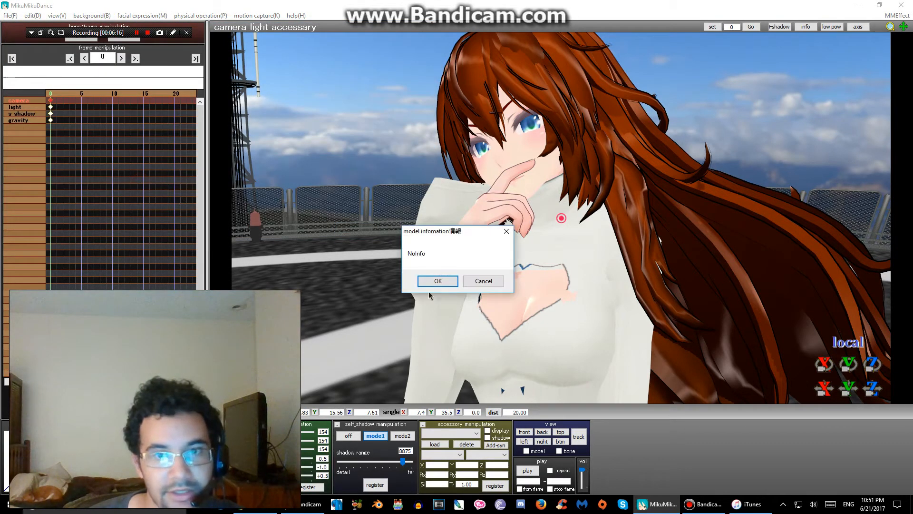
pyautogui.click(438, 281)
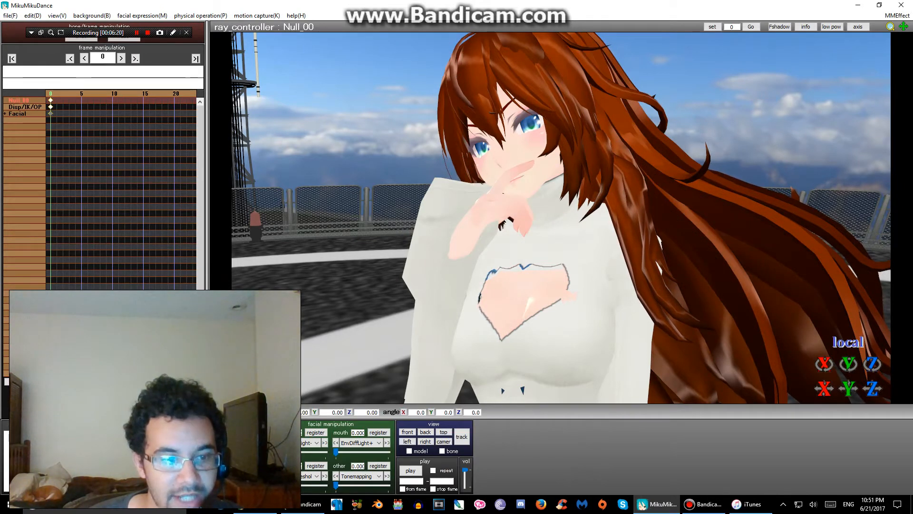
# Set the ray_controller's Tonemapping morph to 1.000 and partly raise one other of its rendering morphs
pyautogui.moveTo(335, 485); pyautogui.dragTo(408, 483)
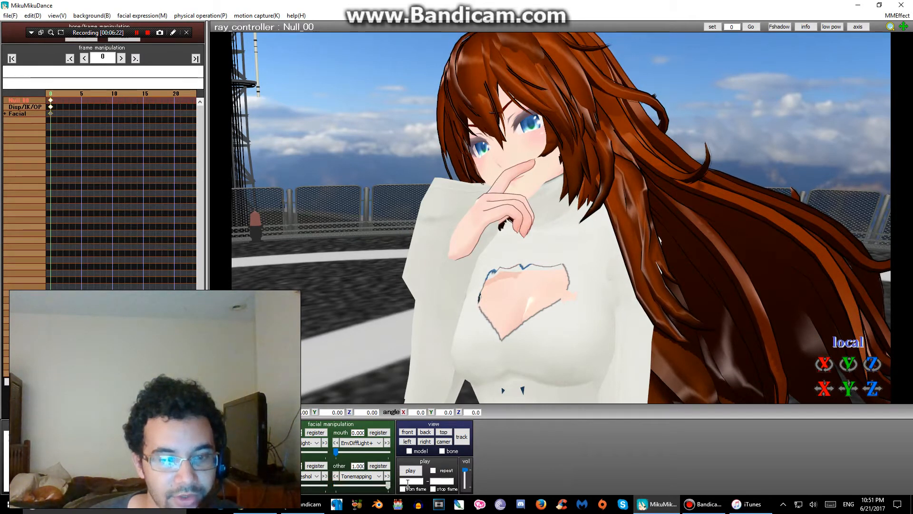
pyautogui.click(316, 442)
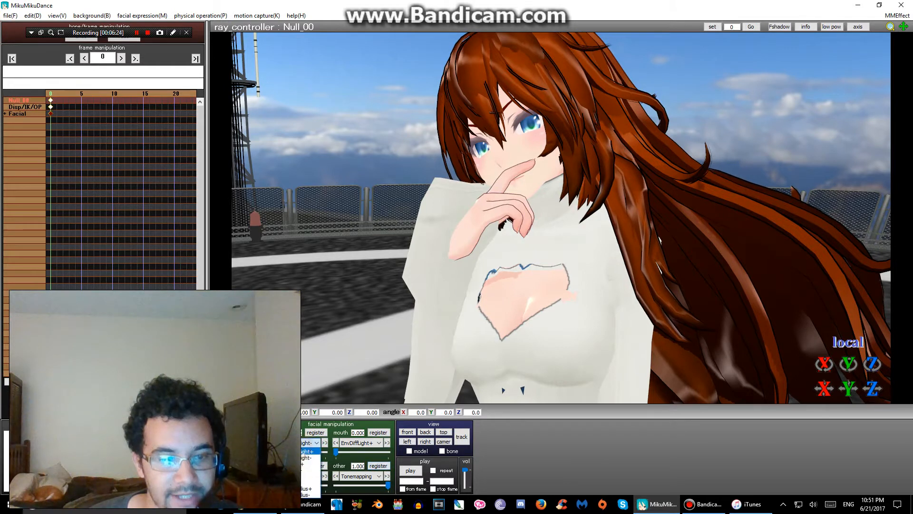
pyautogui.click(309, 470)
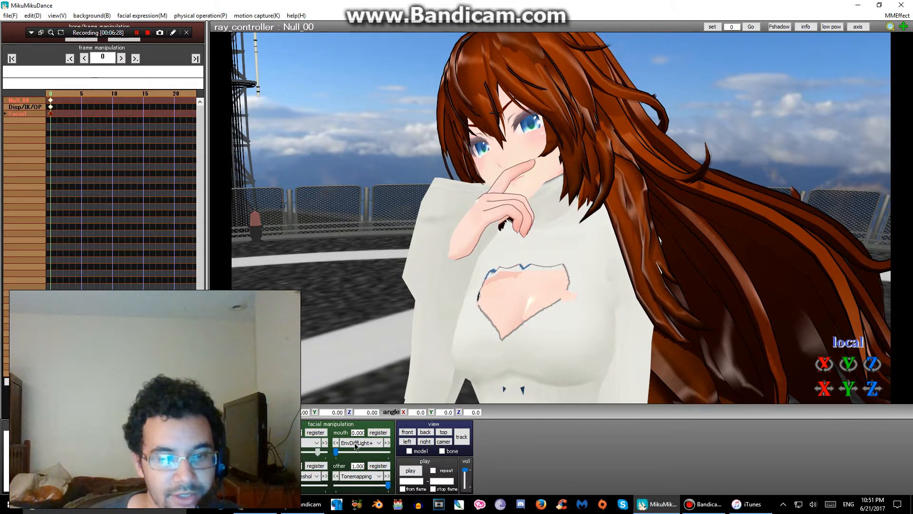
pyautogui.click(303, 443)
pyautogui.click(303, 476)
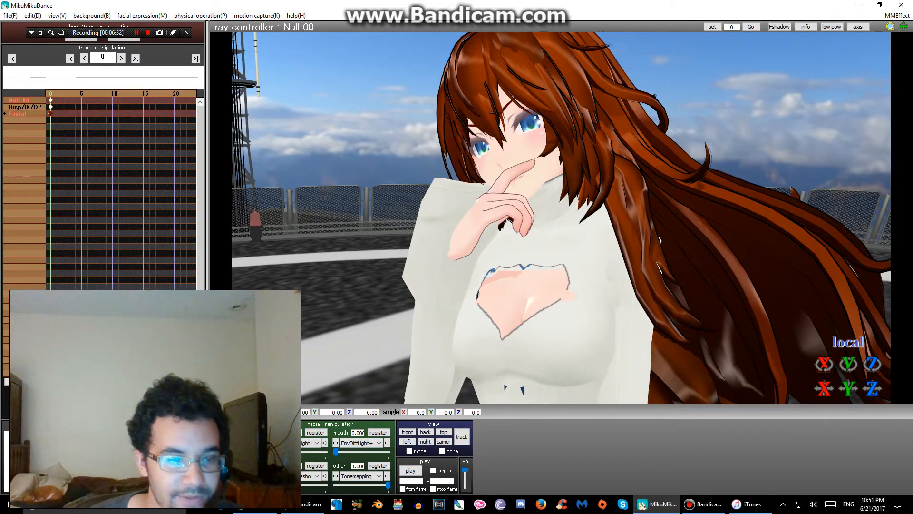
# Load the ray.x accessory from the ray-mmd-1.0.9 folder into the scene
pyautogui.press('Tab')
pyautogui.click(436, 444)
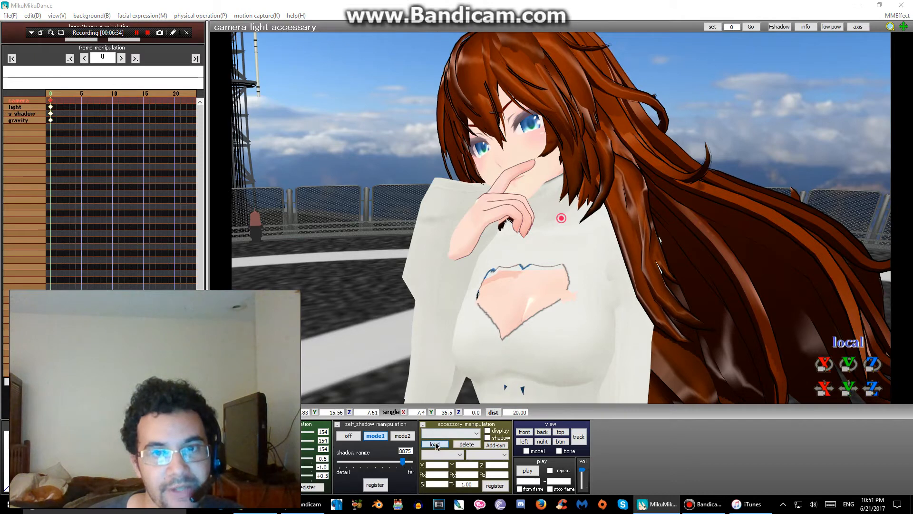
pyautogui.doubleClick(127, 177)
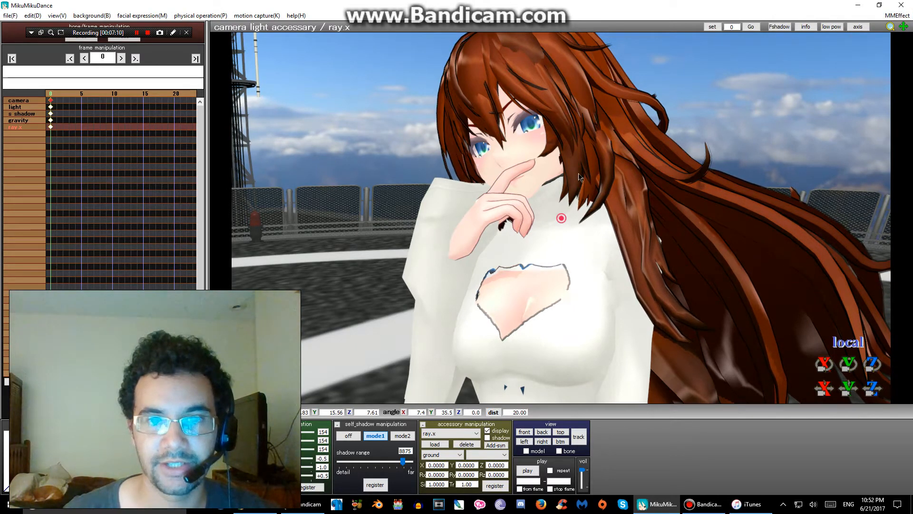
# Assign main.fx from the ray-mmd-1.0.9 Main folder to Katie Rose.pmx and Stage.pmx in the main render target of the effect mapping
pyautogui.click(897, 15)
pyautogui.click(873, 27)
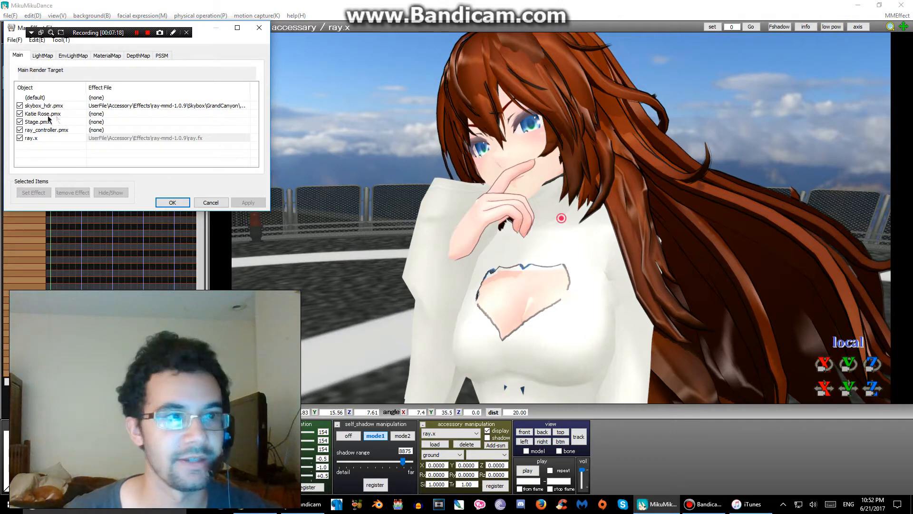
pyautogui.click(54, 114)
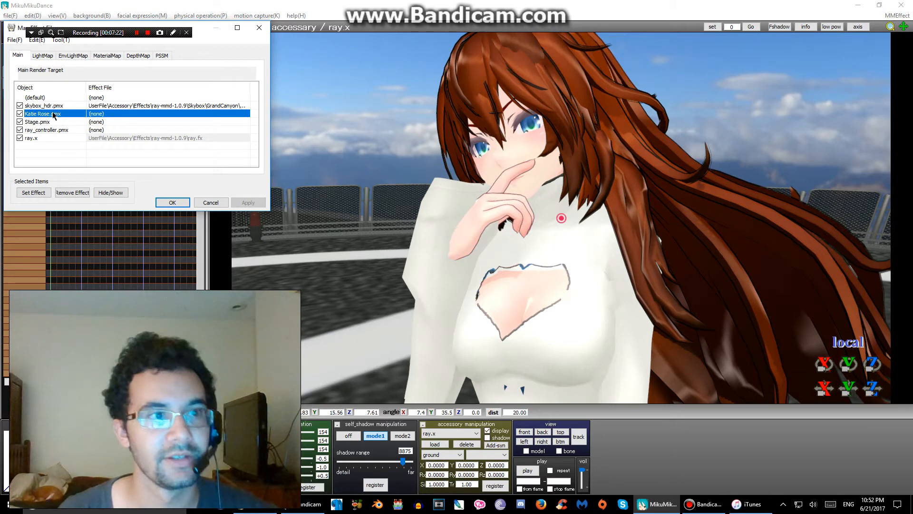
pyautogui.keyDown('ctrl'); pyautogui.click(45, 122); pyautogui.keyUp('ctrl')
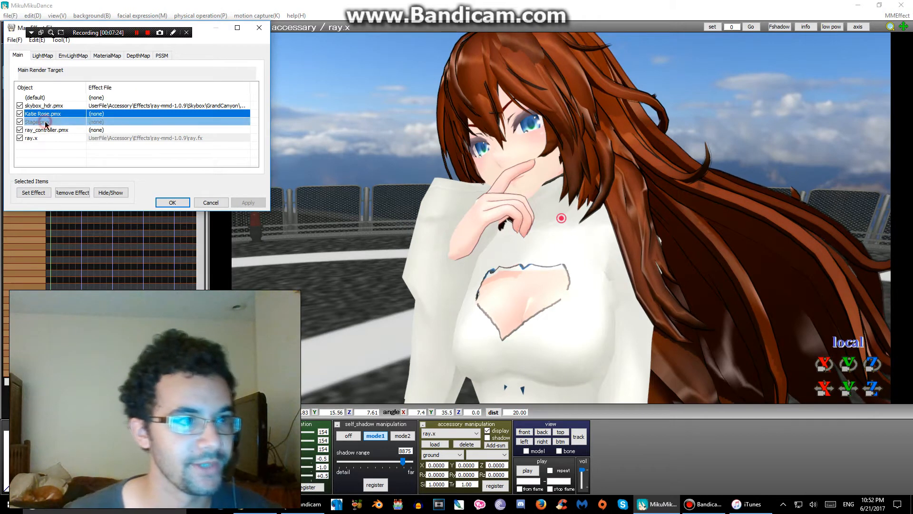
pyautogui.click(26, 193)
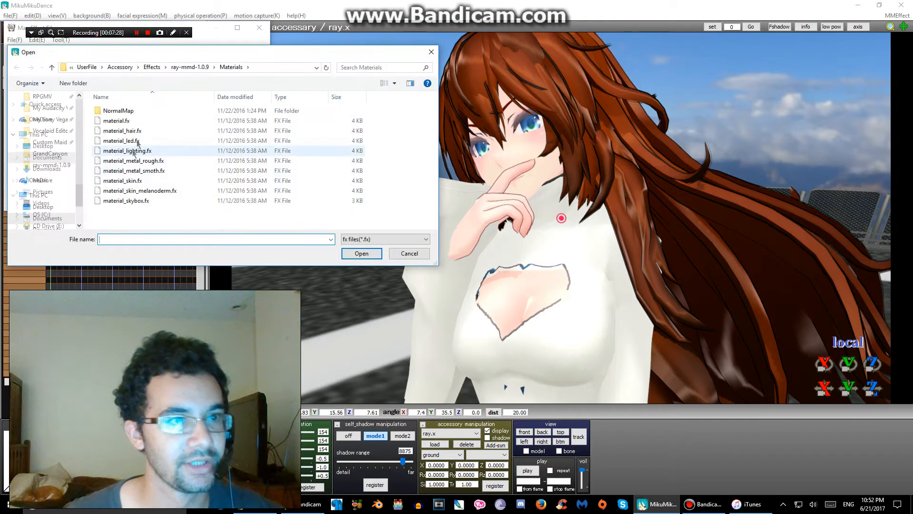
pyautogui.click(176, 68)
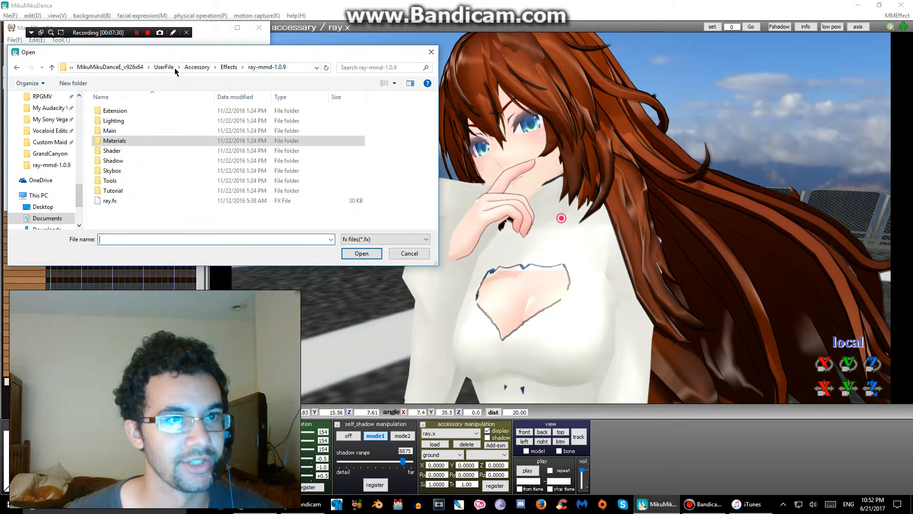
pyautogui.doubleClick(137, 132)
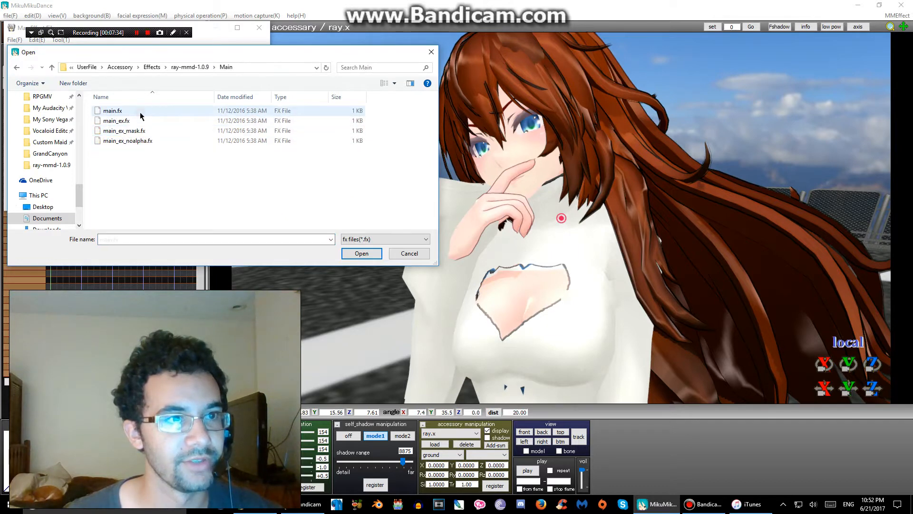
pyautogui.doubleClick(140, 112)
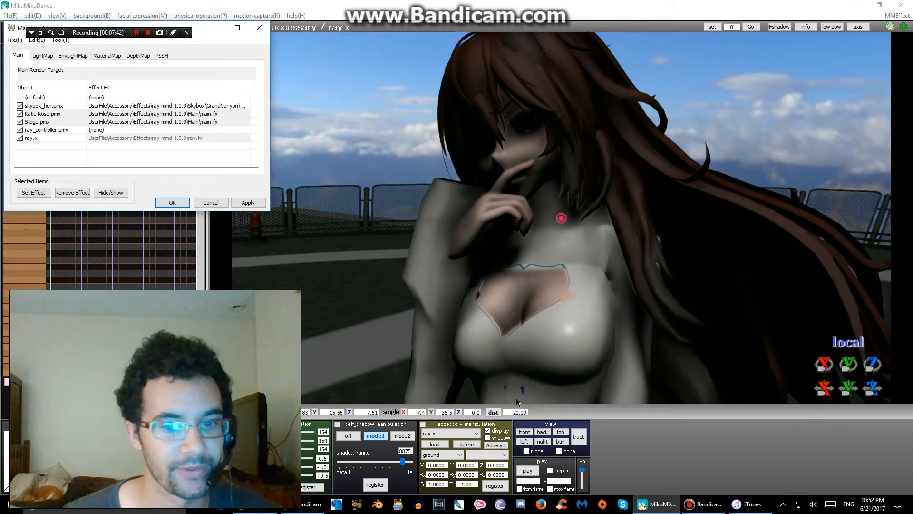
# Load the AutoLuminous.x accessory from the AutoLuminous2 folder in Effects
pyautogui.click(440, 445)
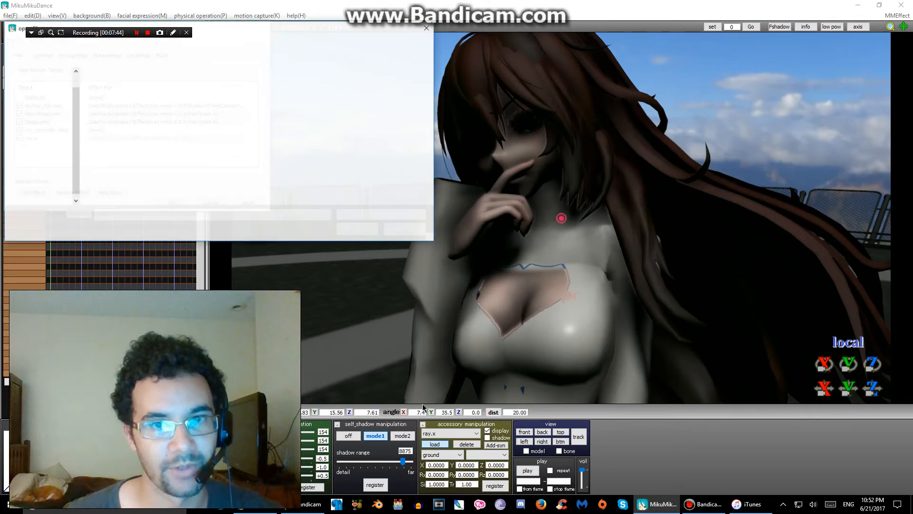
pyautogui.click(148, 43)
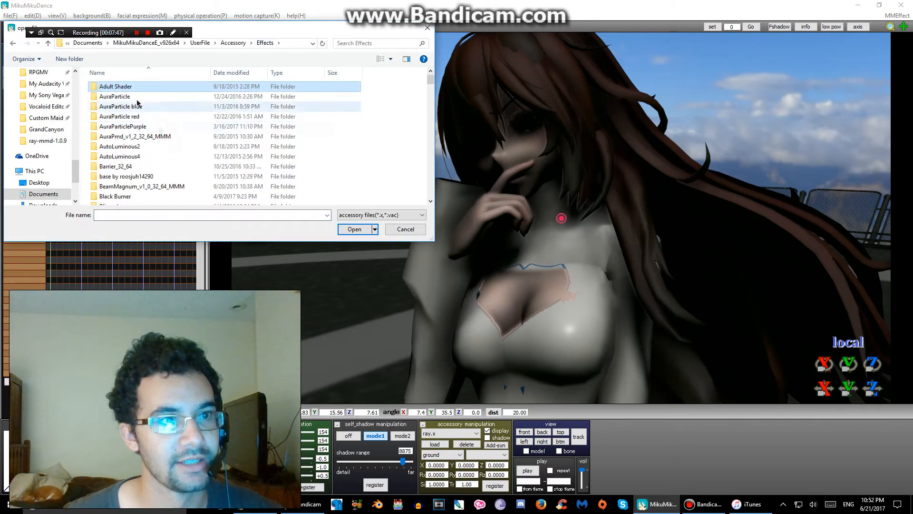
pyautogui.click(130, 148)
pyautogui.doubleClick(130, 148)
pyautogui.doubleClick(138, 110)
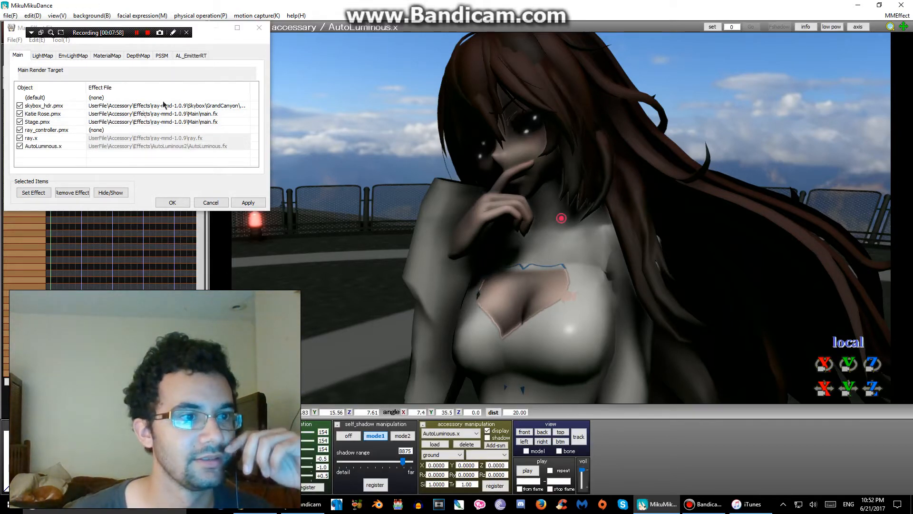
# Expand Katie Rose's subsets in the AL_EmitterRT mapping, remove the effect from the Jalaiya Eyes subset, and accept the mapping
pyautogui.click(186, 56)
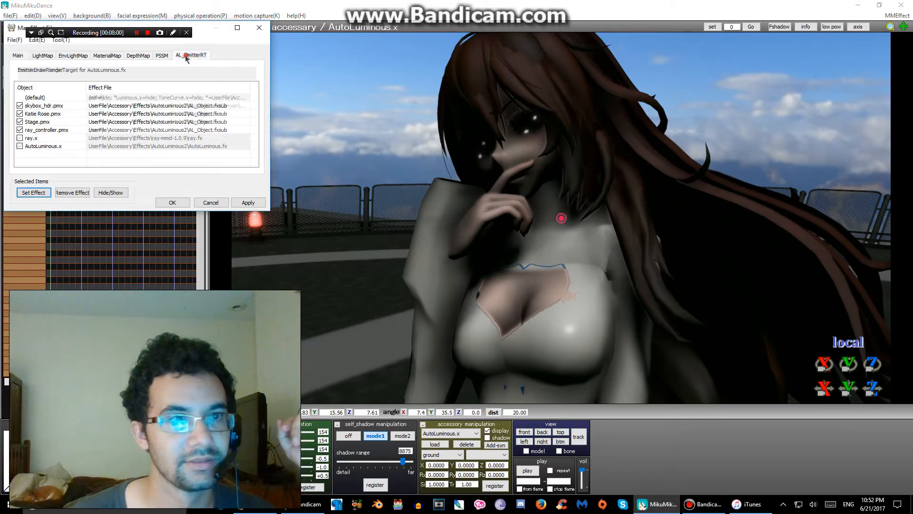
pyautogui.rightClick(94, 118)
pyautogui.click(107, 165)
pyautogui.scroll(-3, 77, 146)
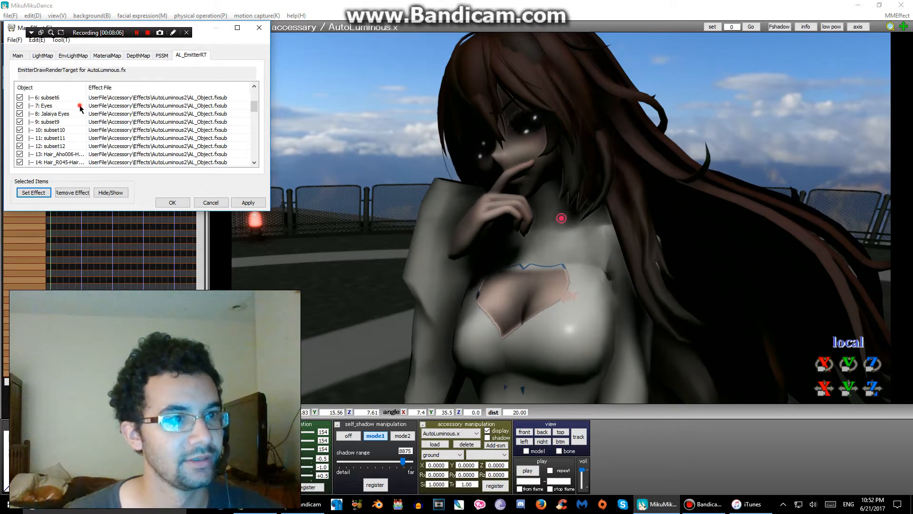
pyautogui.click(80, 105)
pyautogui.click(68, 114)
pyautogui.click(69, 191)
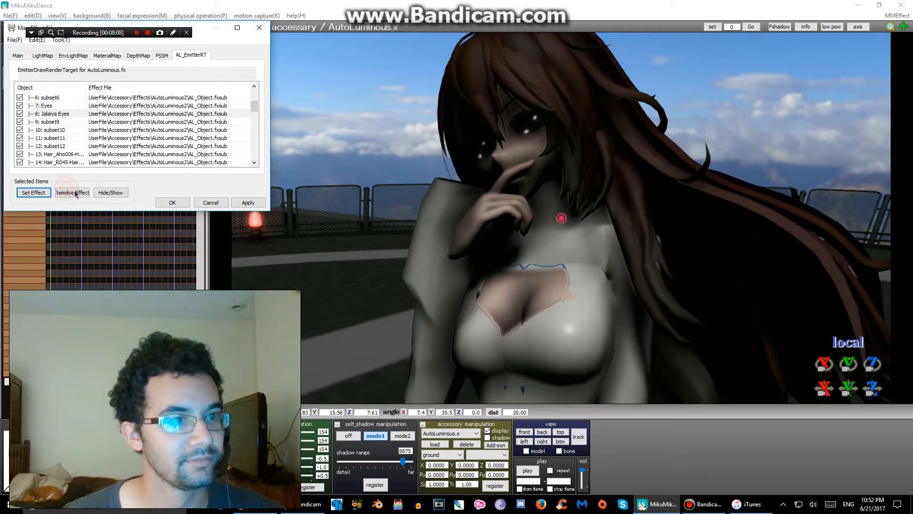
pyautogui.click(176, 204)
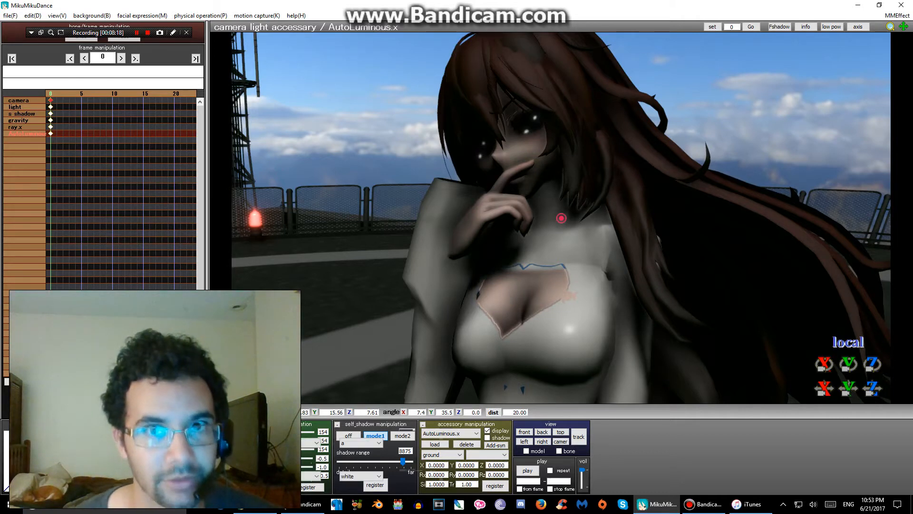
# Switch to Katie Rose and raise her Angel Eyes facial morph to its maximum
pyautogui.press('Tab')
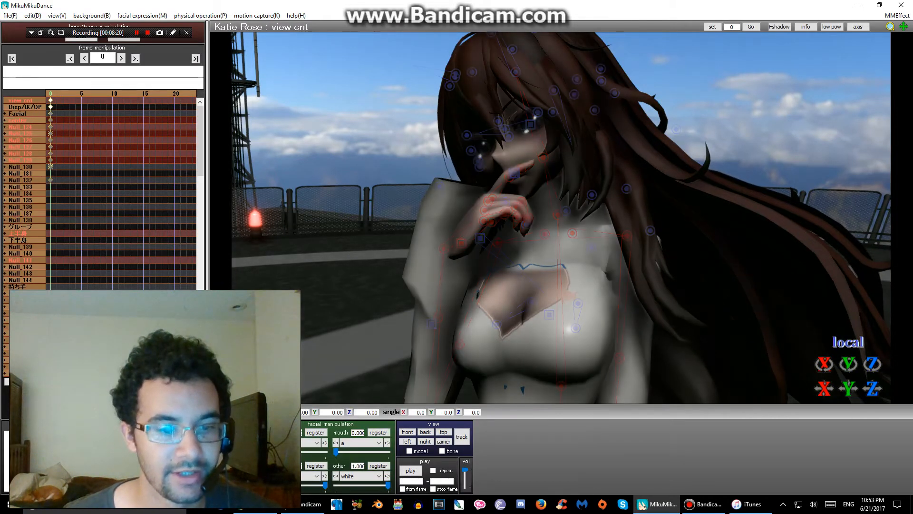
pyautogui.click(311, 443)
pyautogui.click(350, 467)
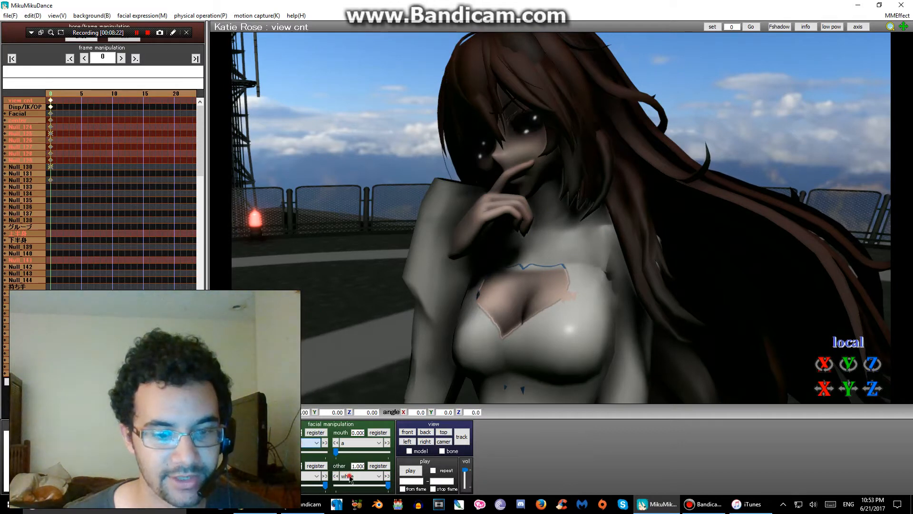
pyautogui.click(350, 476)
pyautogui.click(354, 375)
pyautogui.click(336, 486)
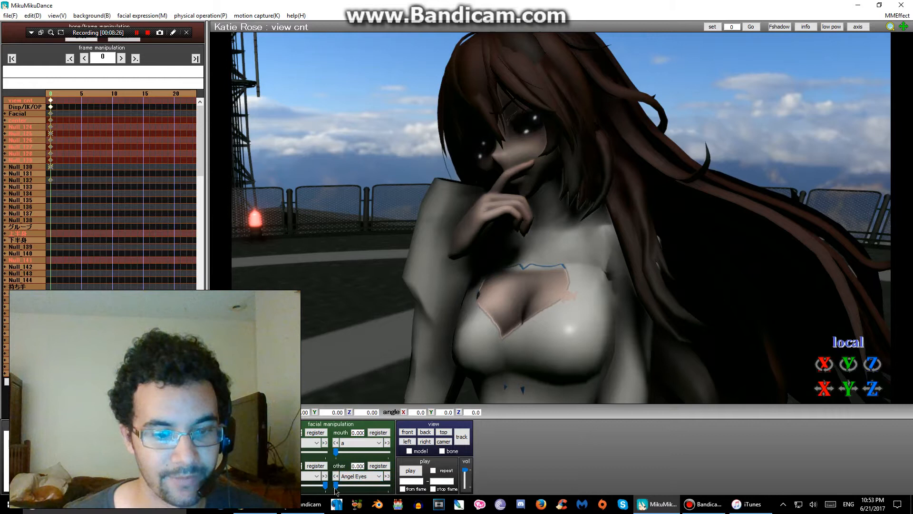
pyautogui.moveTo(336, 486); pyautogui.dragTo(412, 486)
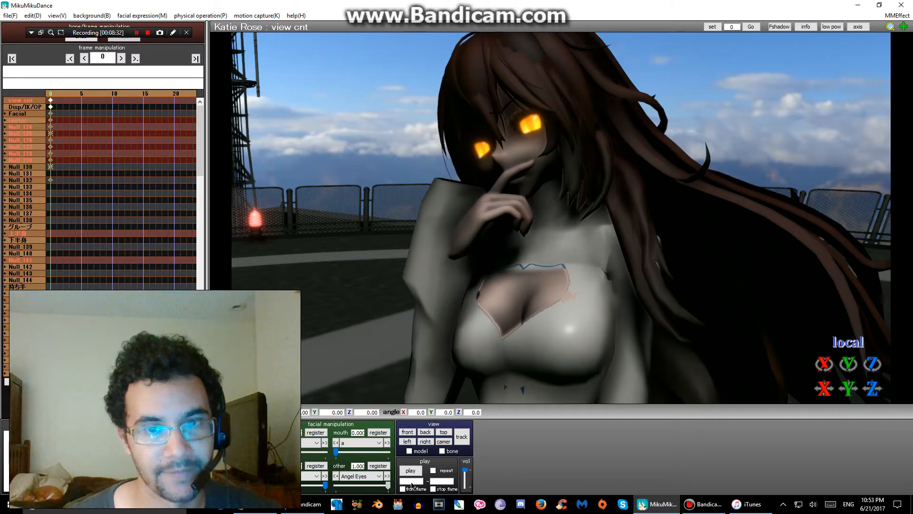
# Assign skylighting_hdr.fx from the GrandCanyon skybox folder to skybox_hdr.pmx in the EnvLightMap effect mapping
pyautogui.click(895, 17)
pyautogui.click(872, 29)
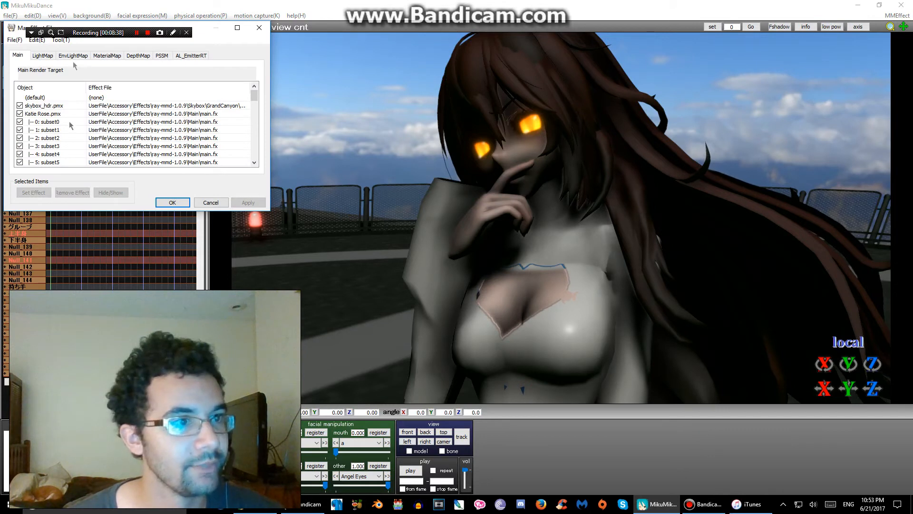
pyautogui.click(74, 56)
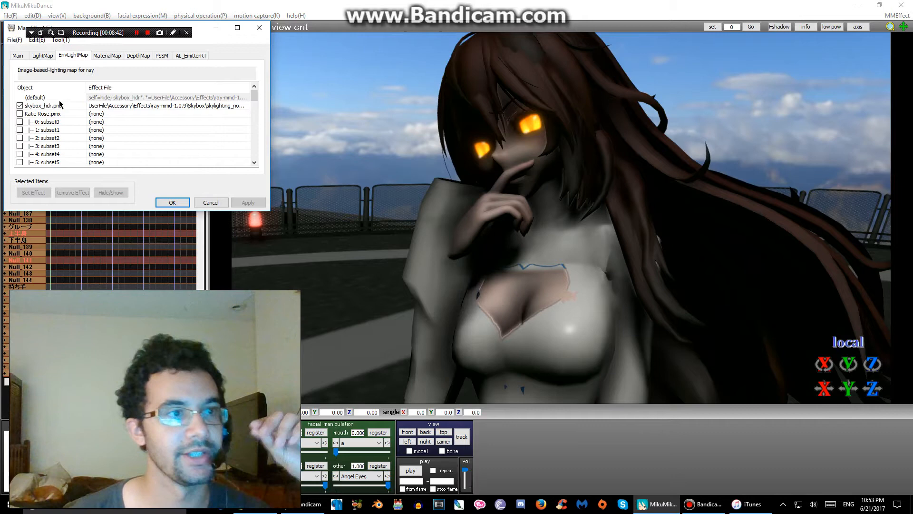
pyautogui.click(18, 55)
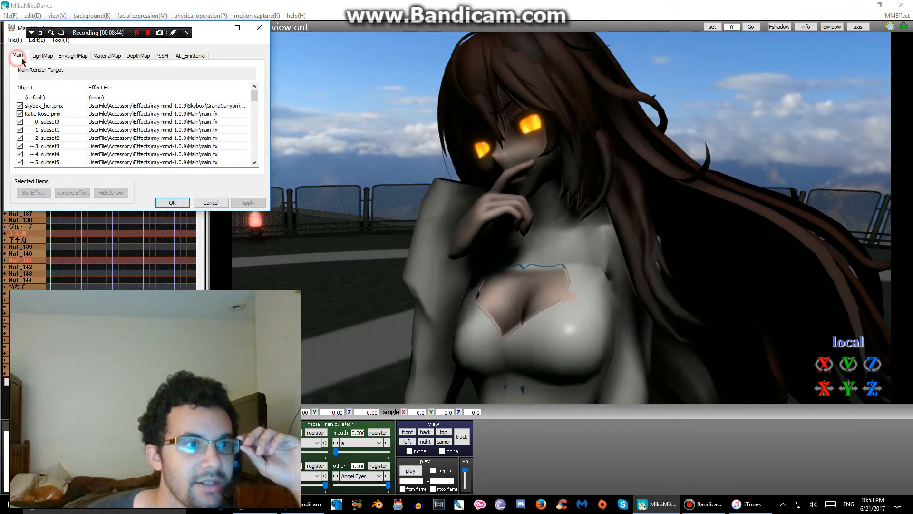
pyautogui.click(70, 56)
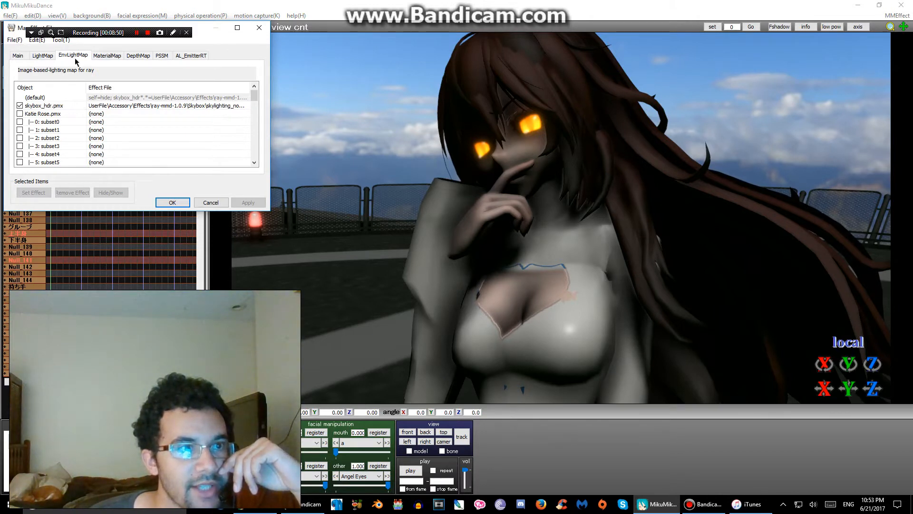
pyautogui.doubleClick(55, 107)
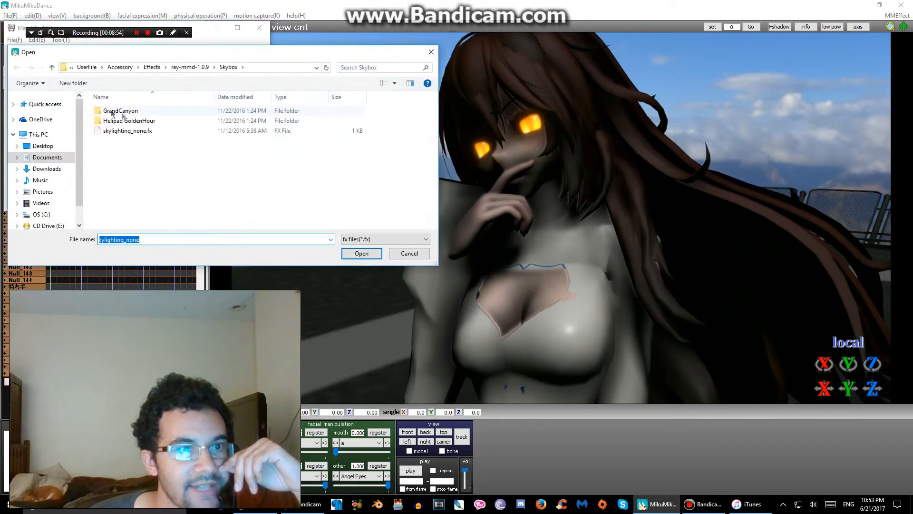
pyautogui.doubleClick(138, 111)
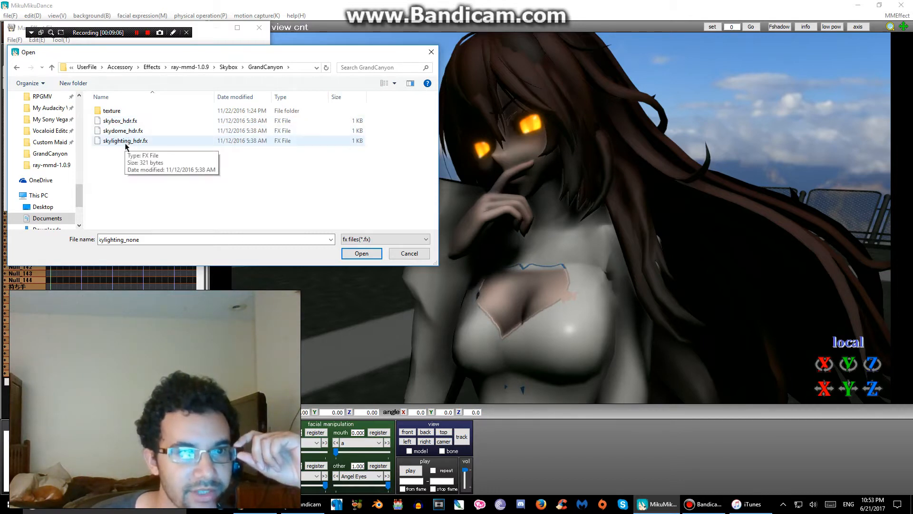
pyautogui.doubleClick(137, 141)
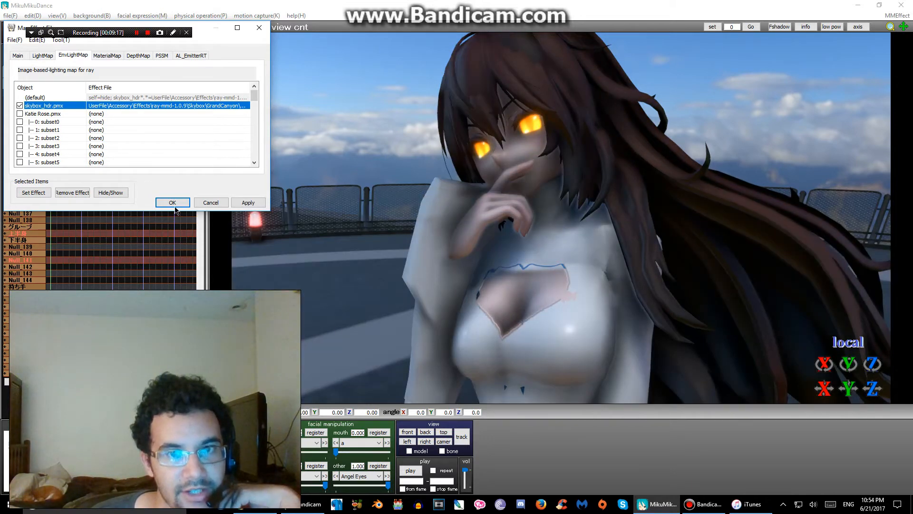
# Assign material_skin.fx to Katie Rose's subset0 through subset3 in the MaterialMap effect mapping
pyautogui.click(107, 56)
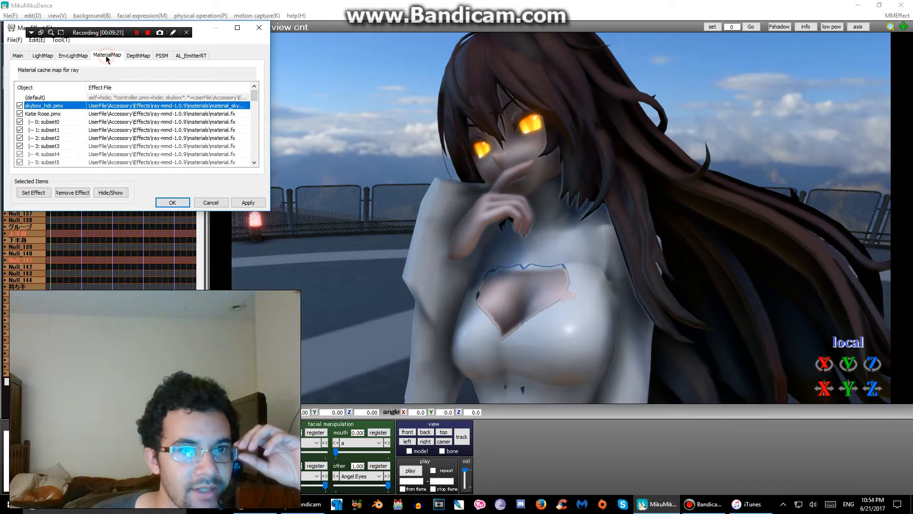
pyautogui.click(83, 124)
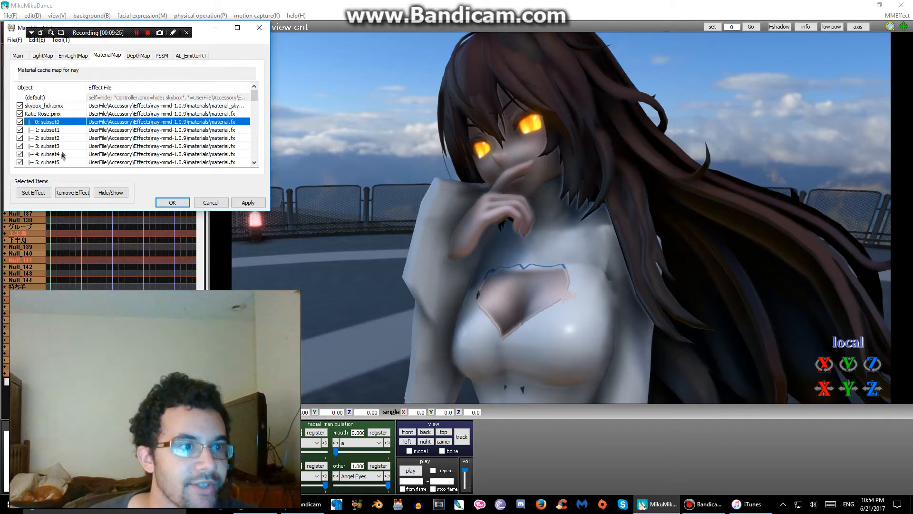
pyautogui.keyDown('shift'); pyautogui.click(63, 149); pyautogui.keyUp('shift')
pyautogui.click(32, 192)
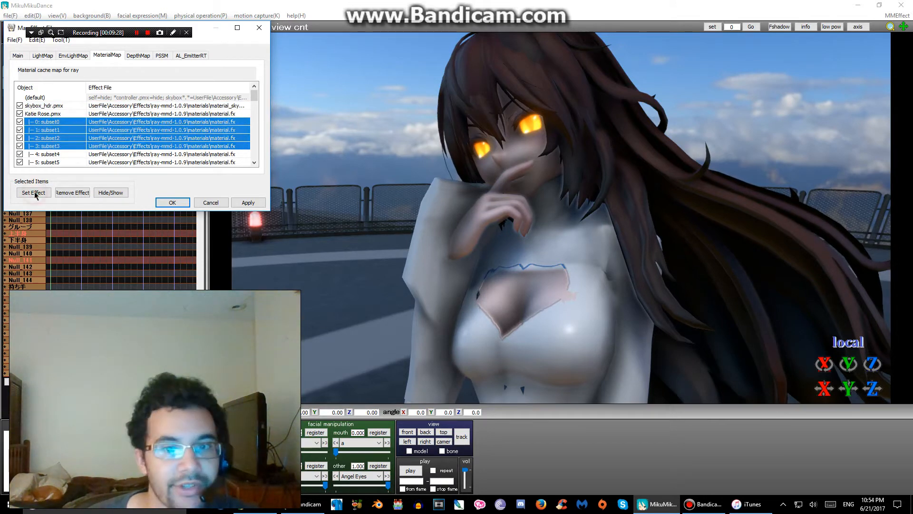
pyautogui.doubleClick(139, 179)
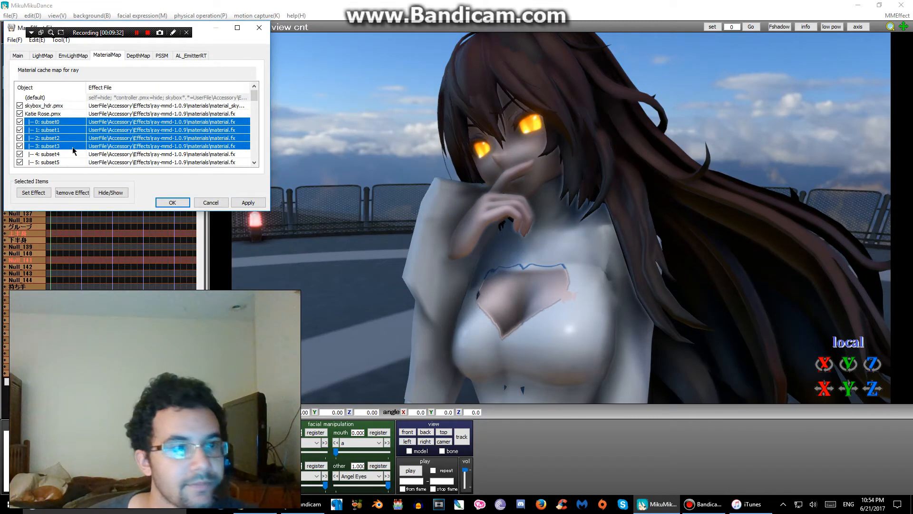
# Find Katie Rose's exposed hand and chest skin by toggling subsets in the MaterialMap mapping, and assign material_skin.fx to subset31
pyautogui.scroll(-5, 74, 151)
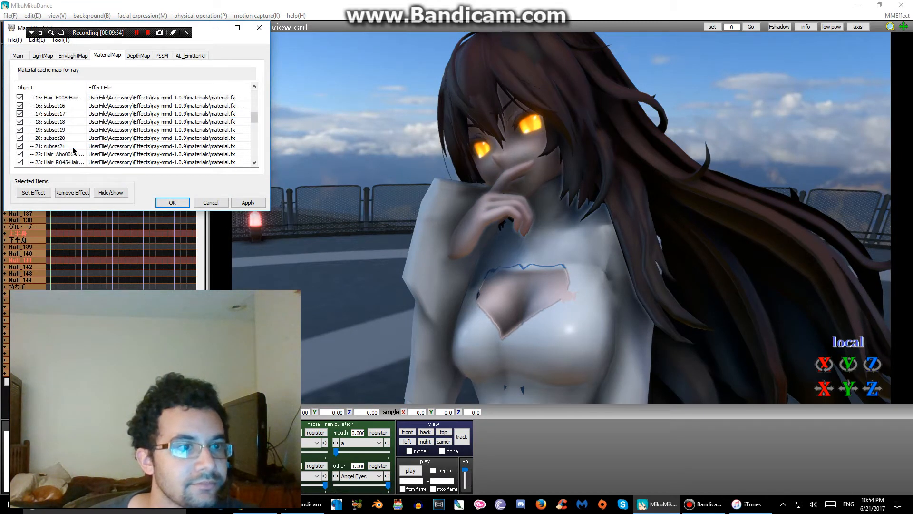
pyautogui.scroll(-1, 21, 138)
pyautogui.click(20, 138)
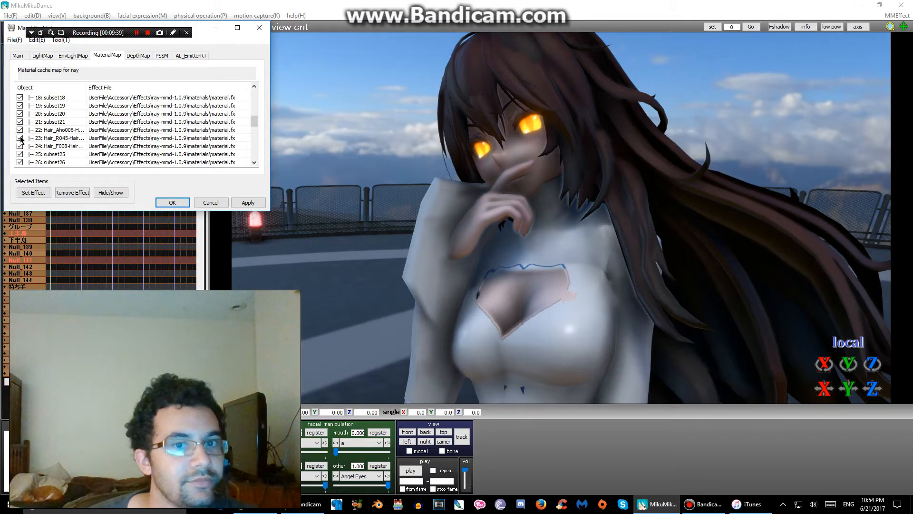
pyautogui.click(20, 138)
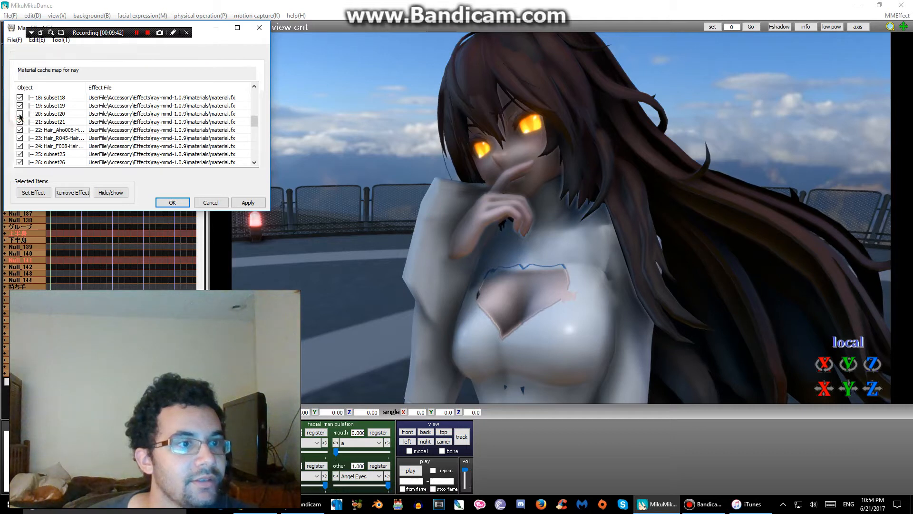
pyautogui.click(20, 114)
pyautogui.scroll(-4, 20, 115)
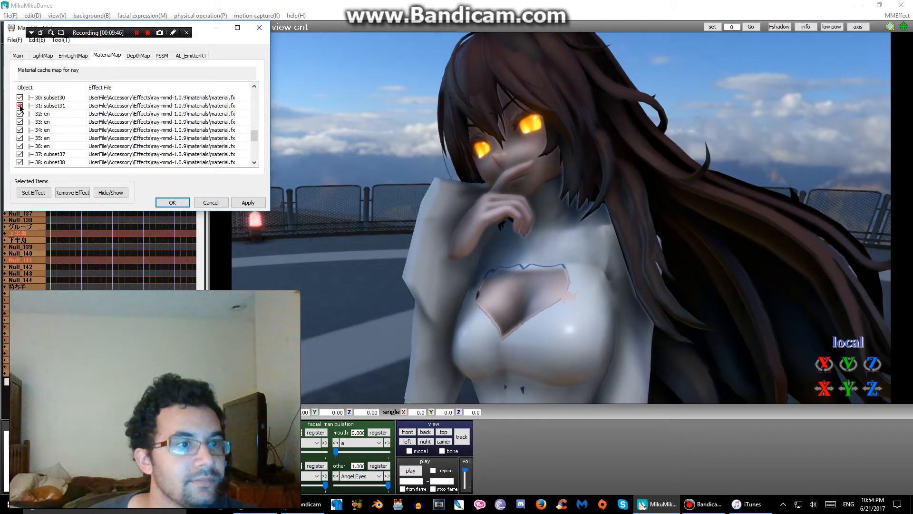
pyautogui.click(20, 106)
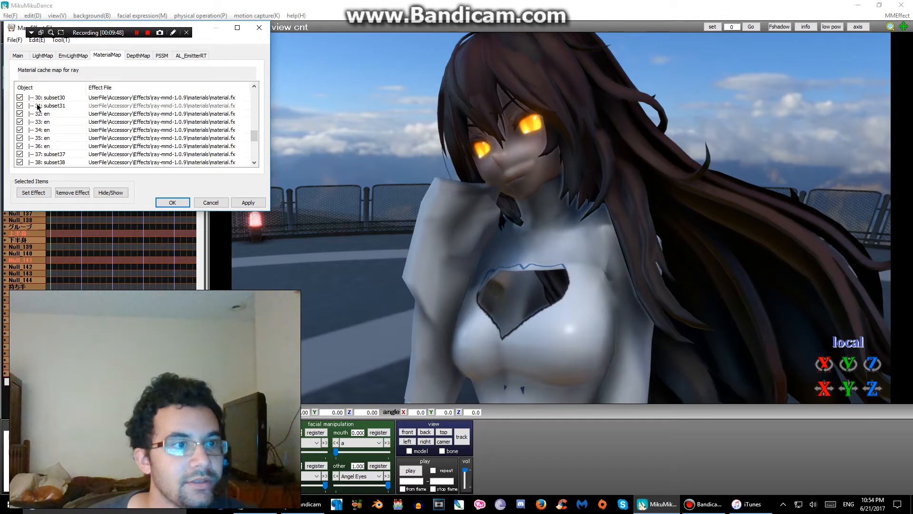
pyautogui.doubleClick(37, 106)
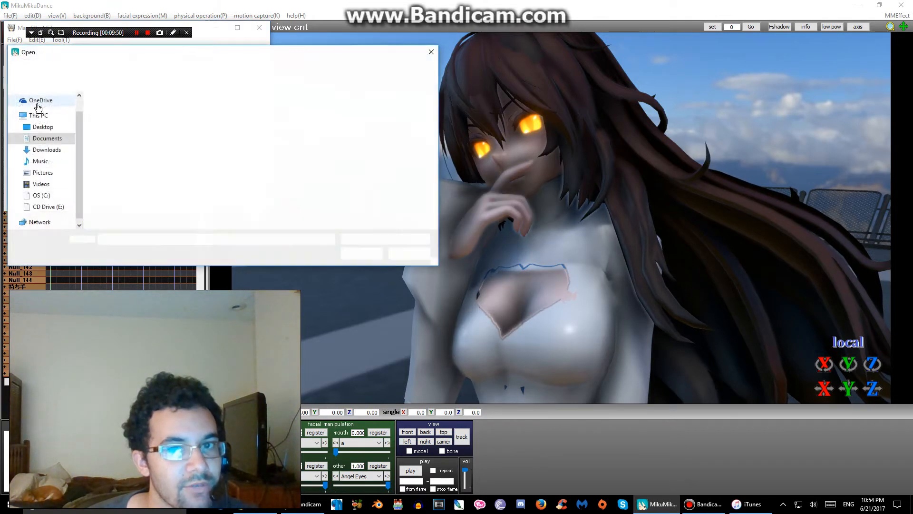
pyautogui.doubleClick(122, 180)
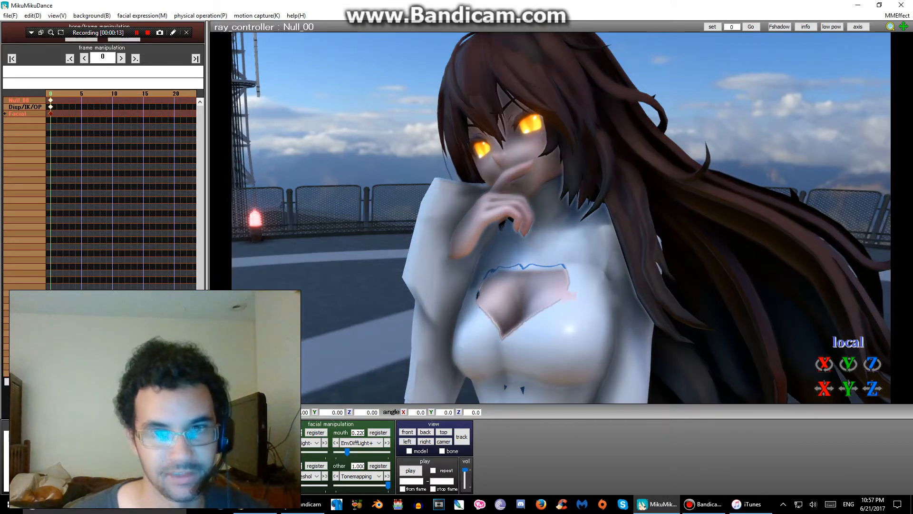
# Register the ray controller's light morph, and raise and register the vignette morph that darkens the frame's corners
pyautogui.click(315, 432)
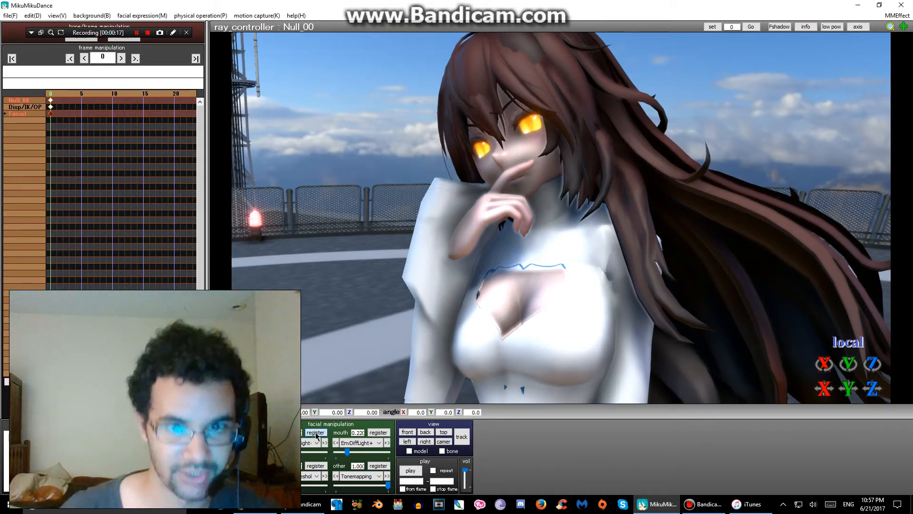
pyautogui.click(314, 477)
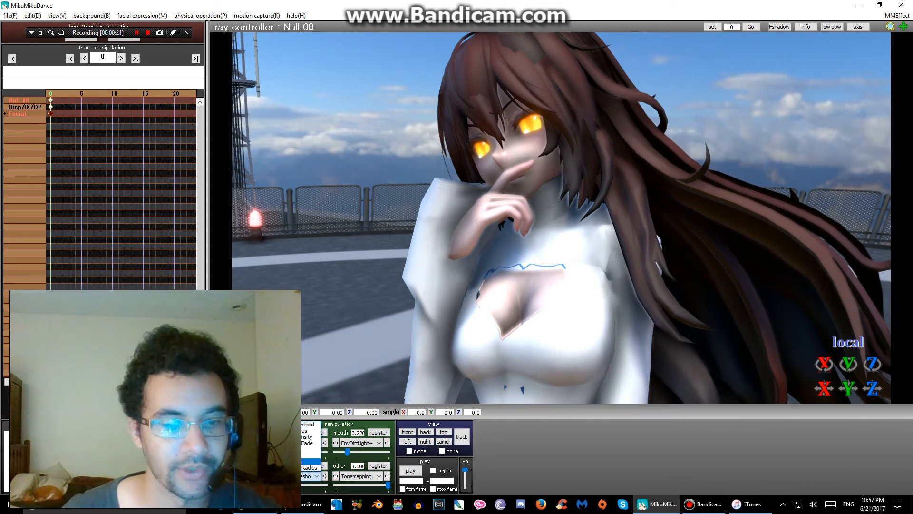
pyautogui.click(311, 454)
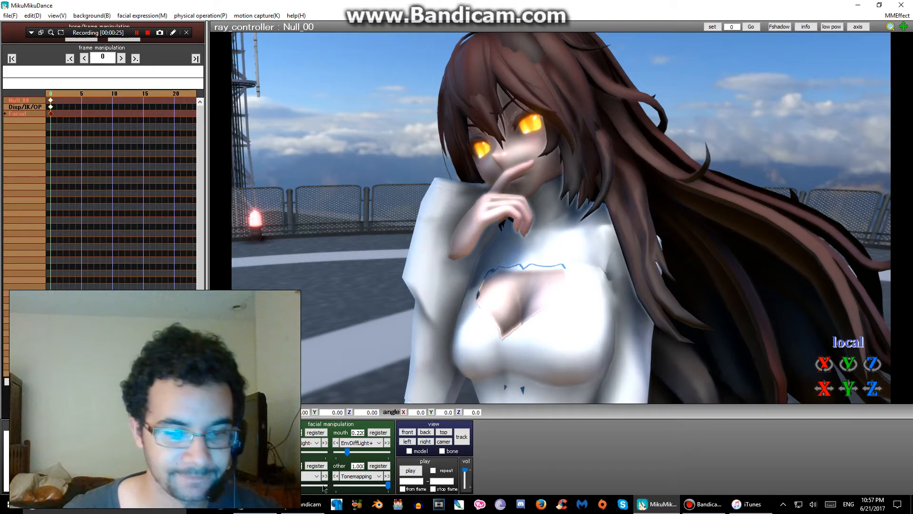
pyautogui.moveTo(327, 486)
pyautogui.mouseDown()
pyautogui.moveTo(301, 487)
pyautogui.moveTo(336, 481)
pyautogui.mouseUp()
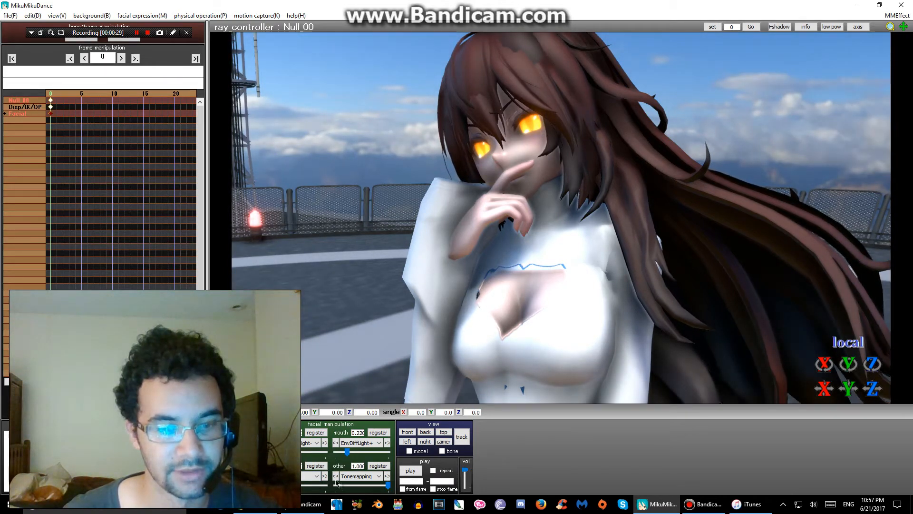
pyautogui.click(320, 466)
# Try the ray controller's color dispersion morph at its maximum, and return it to zero
pyautogui.click(324, 476)
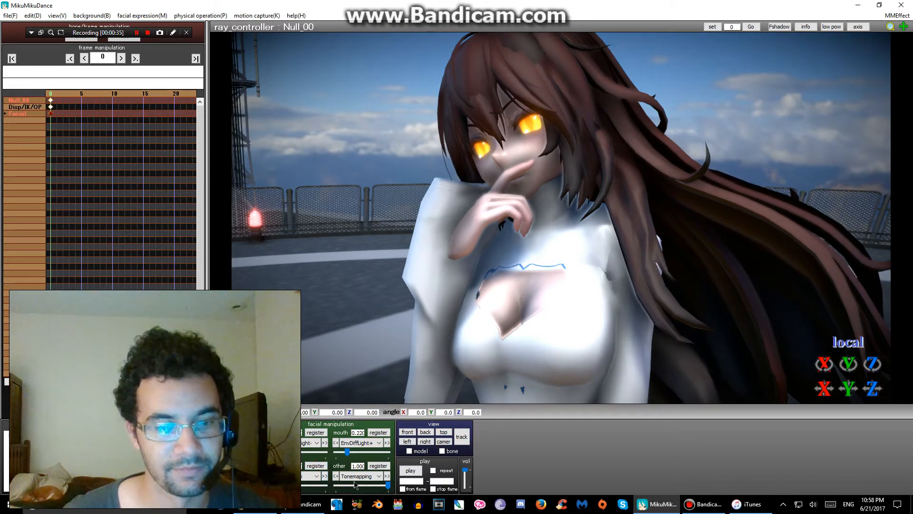
pyautogui.moveTo(273, 485); pyautogui.dragTo(335, 487)
pyautogui.click(335, 487)
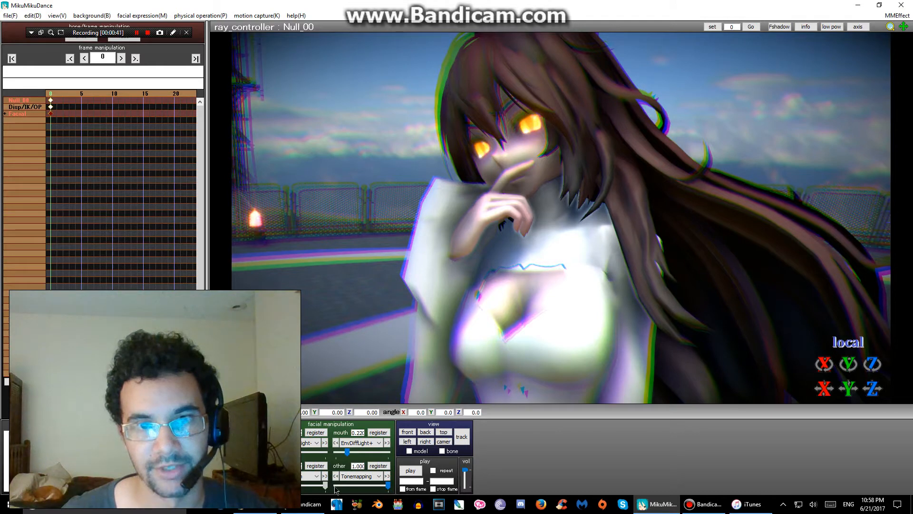
pyautogui.moveTo(326, 486); pyautogui.dragTo(274, 486)
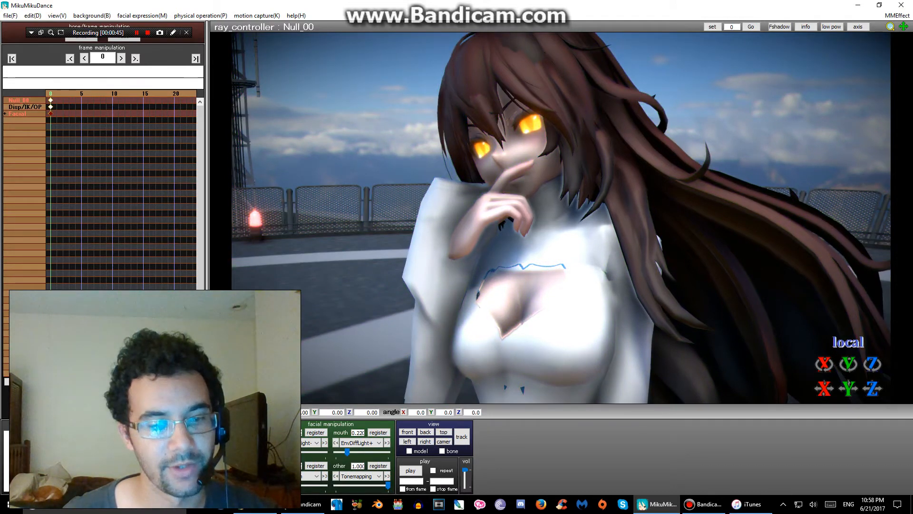
# Try rotating the environment with the ray controller's EnvRotateY morph, and return it to 0.000
pyautogui.click(353, 443)
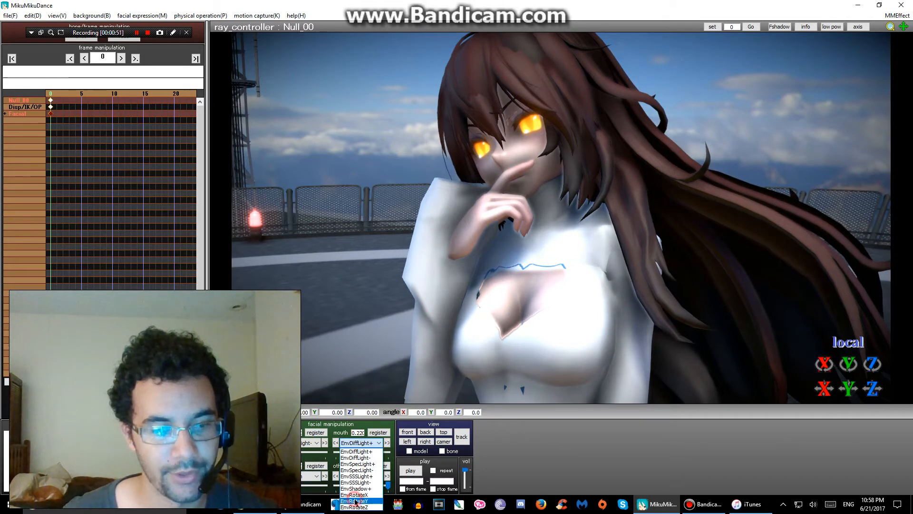
pyautogui.click(356, 501)
pyautogui.moveTo(336, 451); pyautogui.dragTo(302, 466)
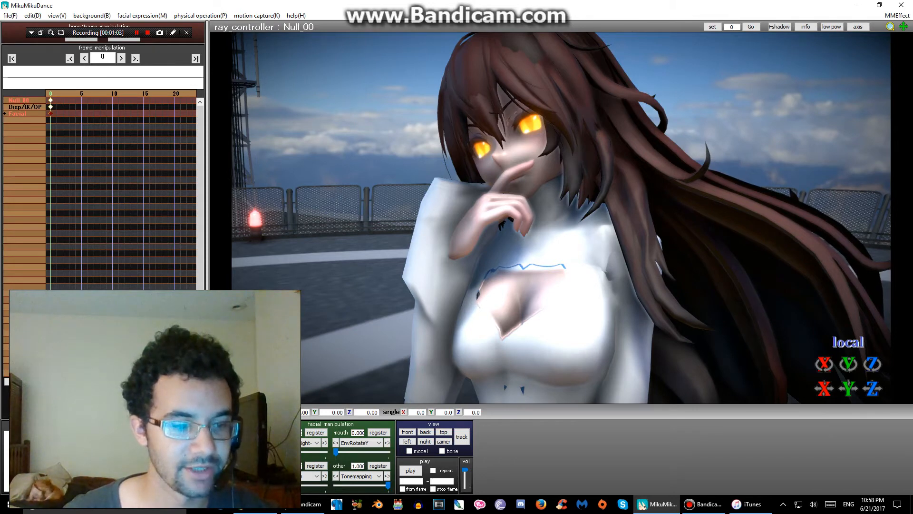
# Switch to the camera and hide skybox_hdr.pmx in the Main effect mapping, accepting the change
pyautogui.press('Tab')
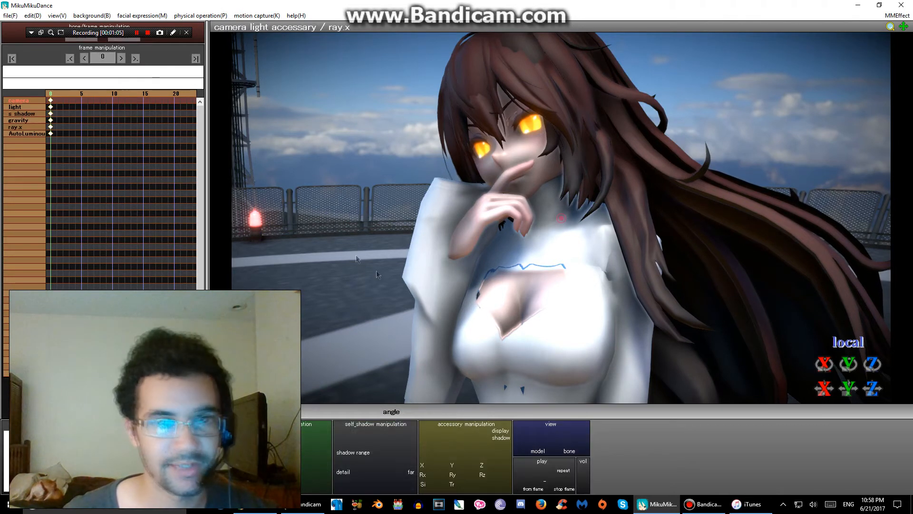
pyautogui.click(892, 16)
pyautogui.click(808, 26)
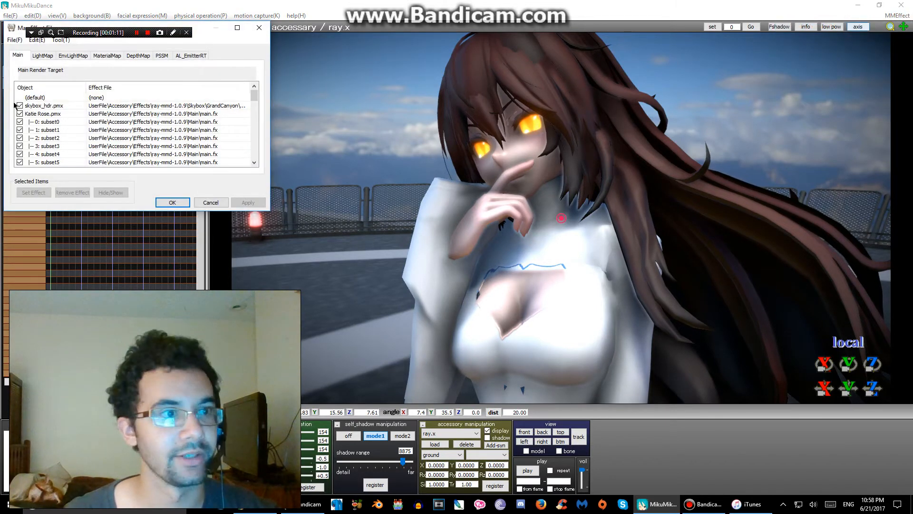
pyautogui.click(19, 105)
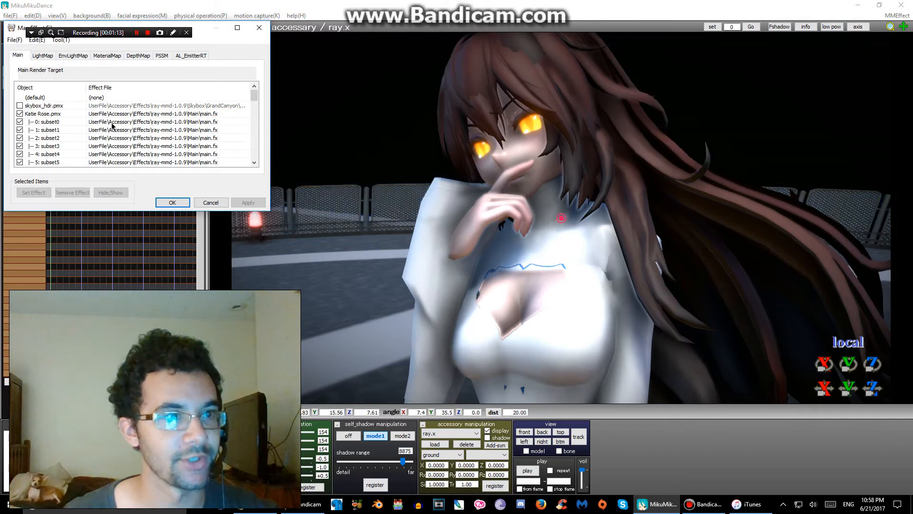
pyautogui.click(170, 203)
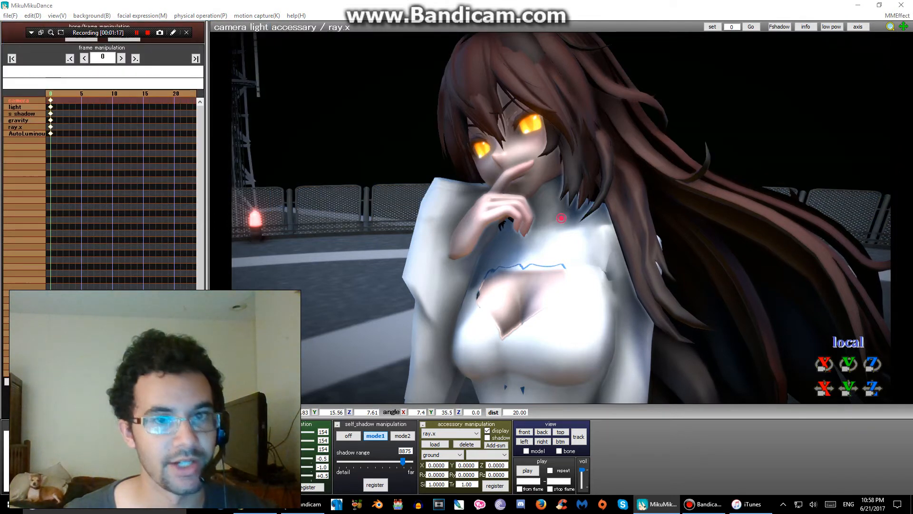
# Load the Dome_TQ401 model from the Skydome_TQ4 folder inside BackGround's Clouds Like Night Skydome folder
pyautogui.click(83, 43)
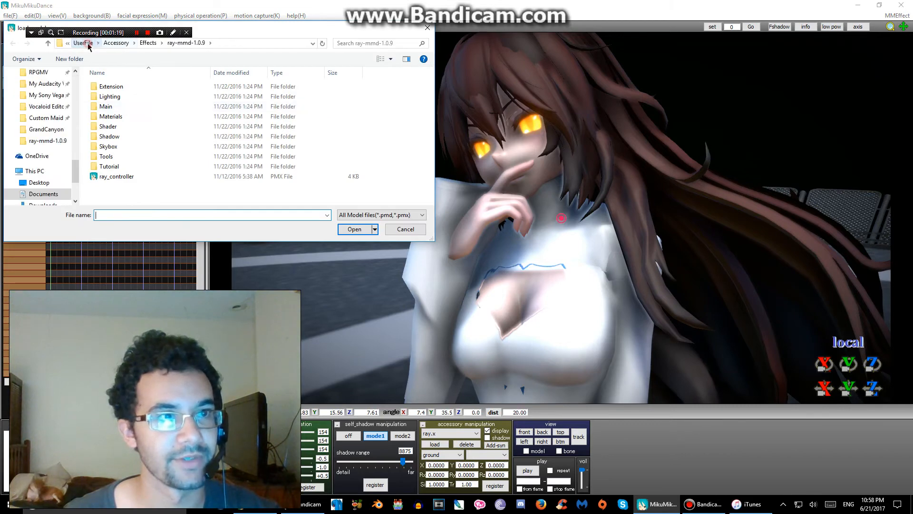
pyautogui.click(117, 106)
pyautogui.doubleClick(117, 106)
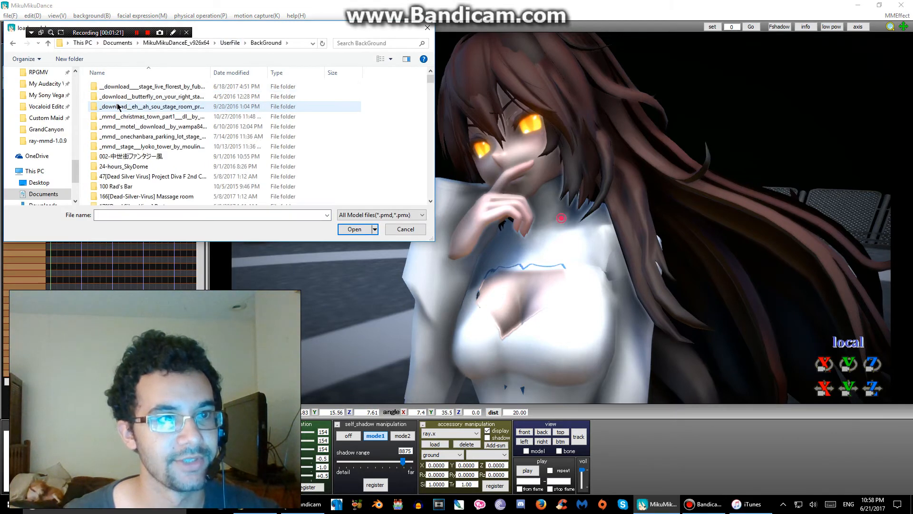
pyautogui.press('c')
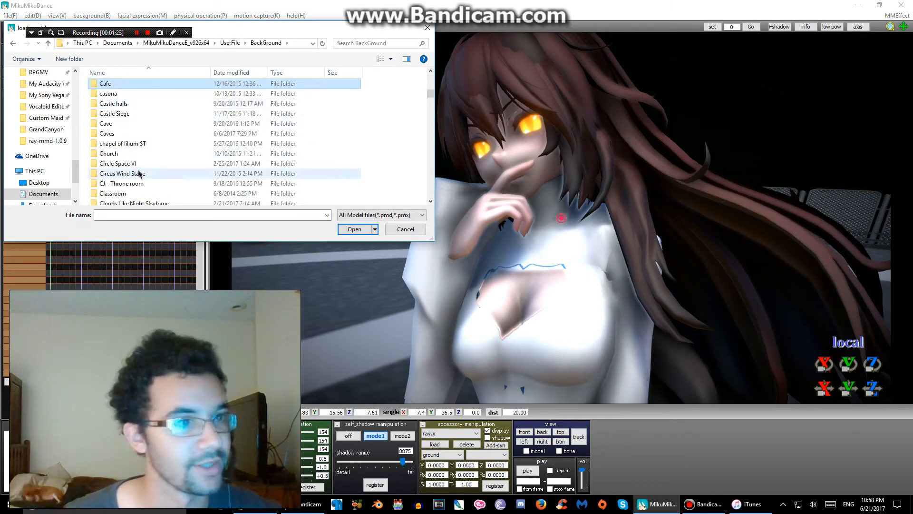
pyautogui.scroll(-1, 139, 176)
pyautogui.doubleClick(139, 180)
pyautogui.click(139, 86)
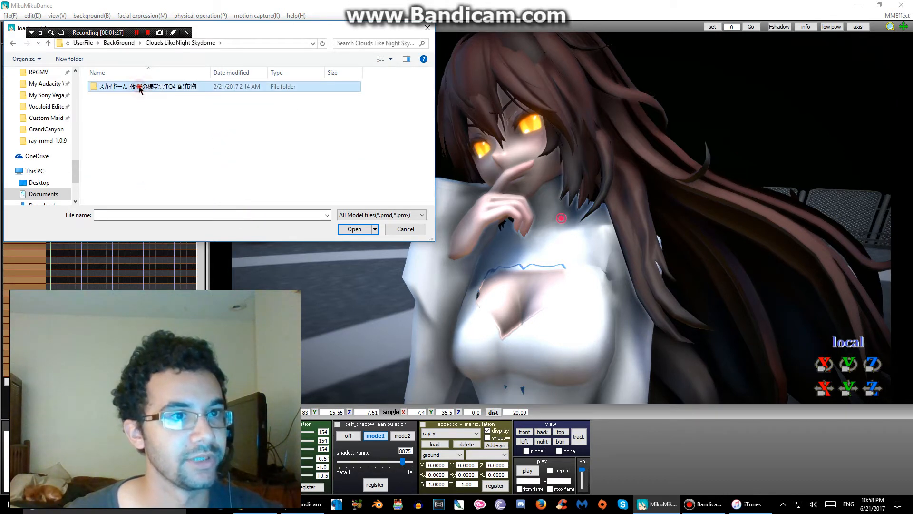
pyautogui.doubleClick(138, 87)
pyautogui.doubleClick(139, 86)
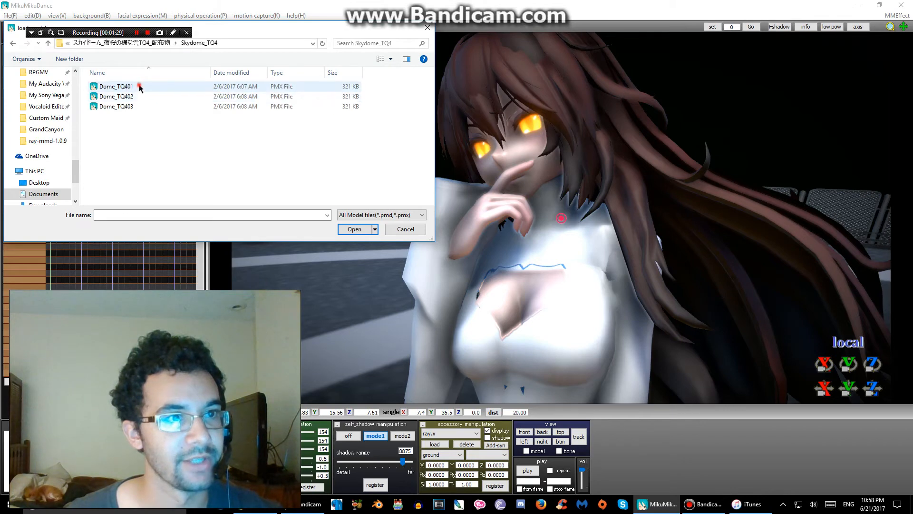
pyautogui.doubleClick(140, 86)
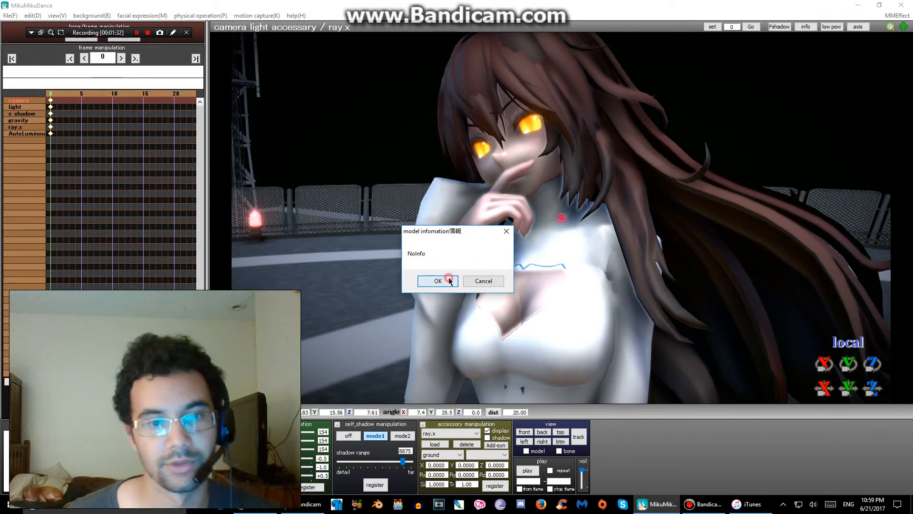
pyautogui.click(449, 281)
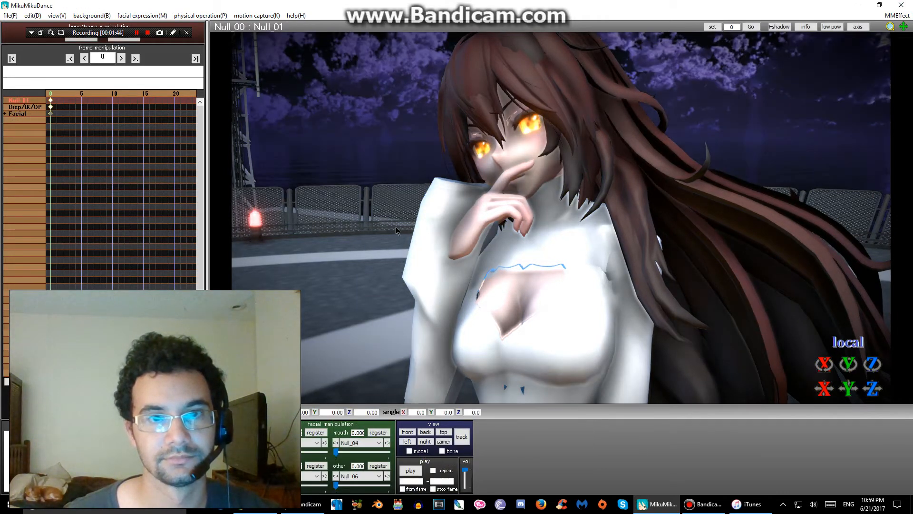
# Open the MaterialMap effect mapping and locate the entries for Stage.pmx and Dome_TQ401.pmx
pyautogui.click(899, 16)
pyautogui.click(903, 26)
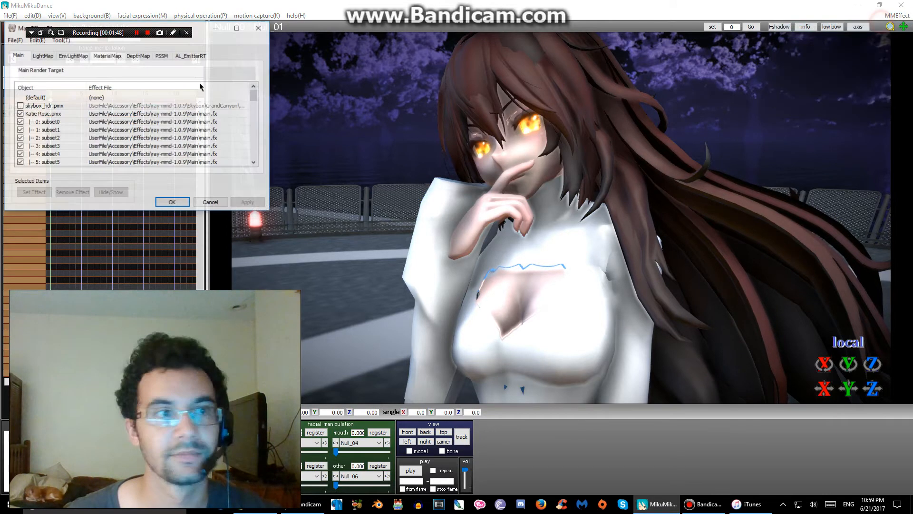
pyautogui.click(106, 56)
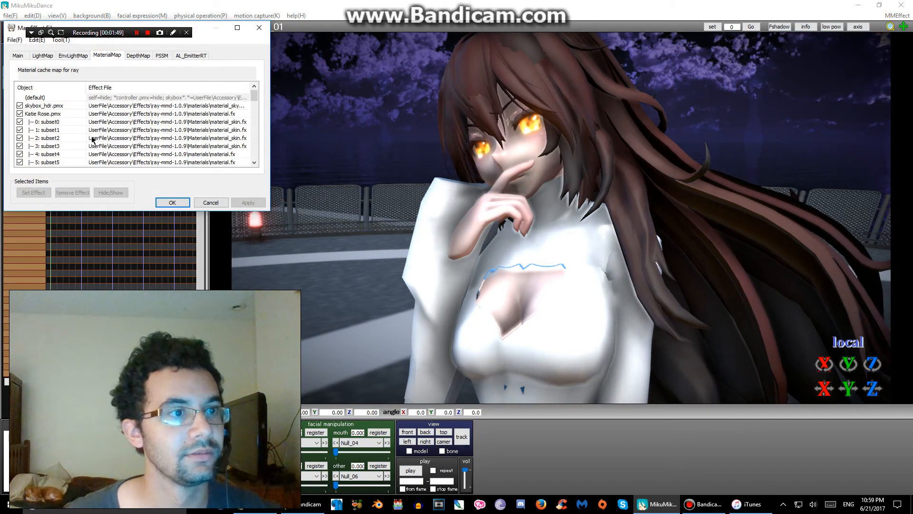
pyautogui.scroll(-15, 92, 138)
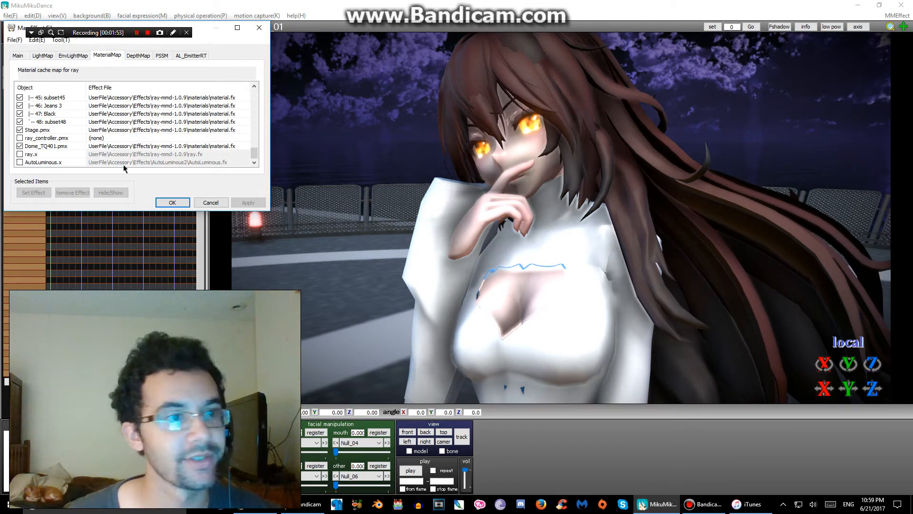
# Try material_skybox.fx on Stage.pmx in the MaterialMap mapping, and reassign material.fx to it
pyautogui.doubleClick(47, 130)
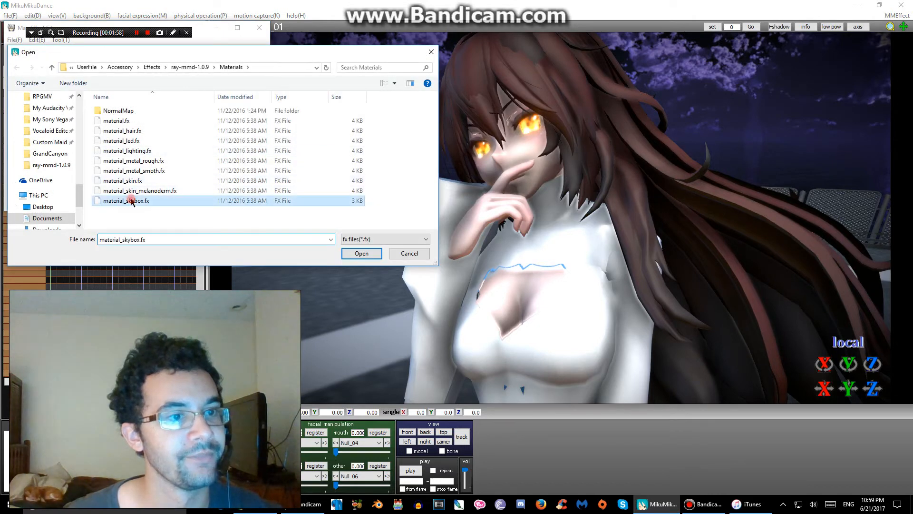
pyautogui.doubleClick(131, 200)
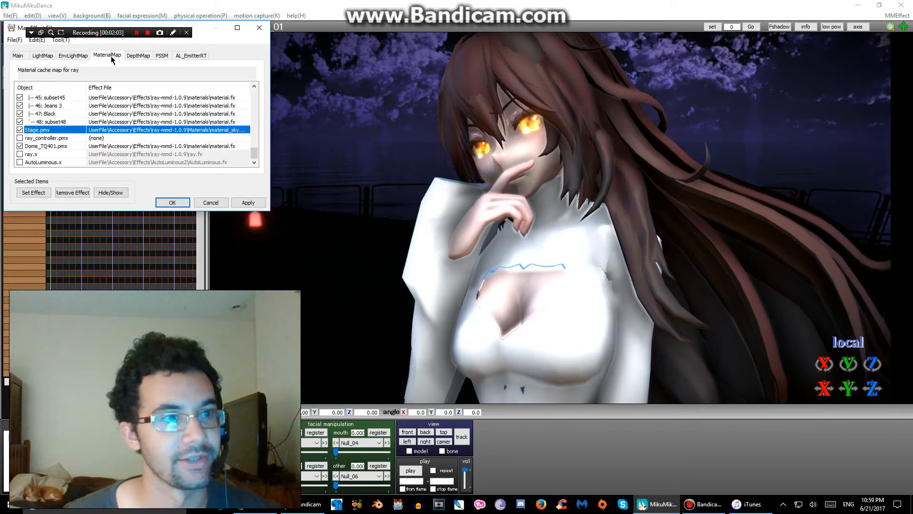
pyautogui.click(76, 133)
pyautogui.doubleClick(76, 131)
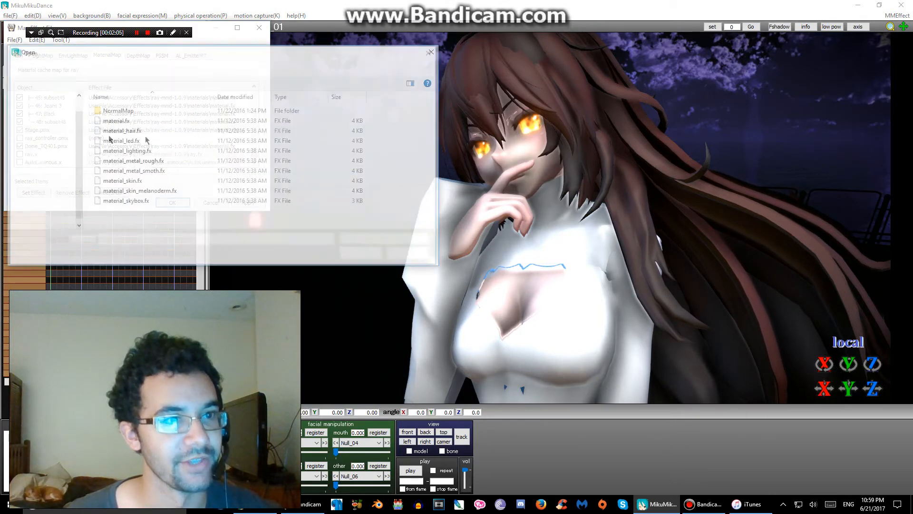
pyautogui.doubleClick(136, 122)
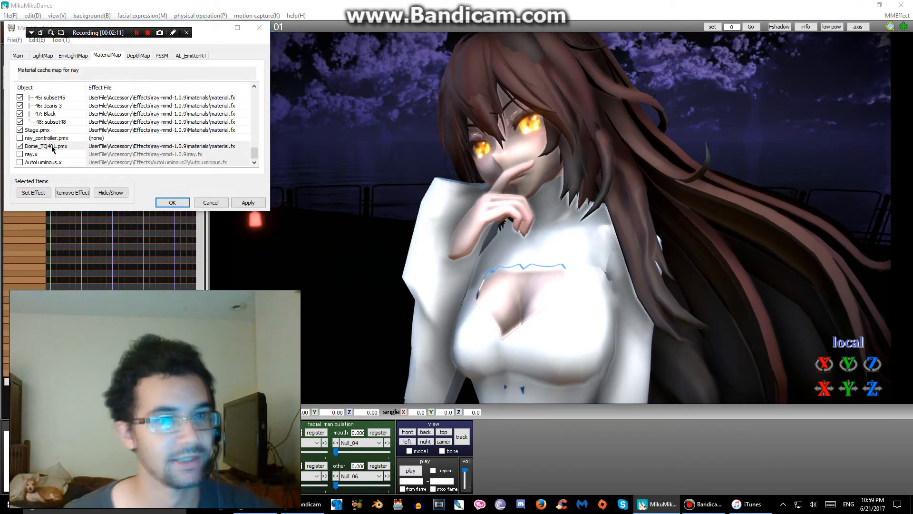
# Assign material_skybox.fx to Dome_TQ401.pmx in the MaterialMap mapping
pyautogui.doubleClick(53, 146)
pyautogui.doubleClick(123, 200)
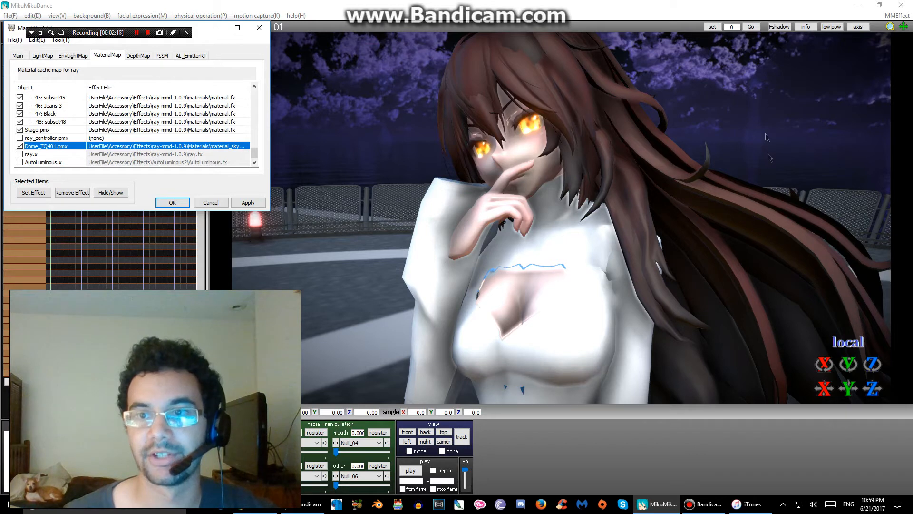
# Confirm the material mapping and load the ikLensGhost.x accessory from the ikLensGhost folder inside Effects
pyautogui.click(172, 202)
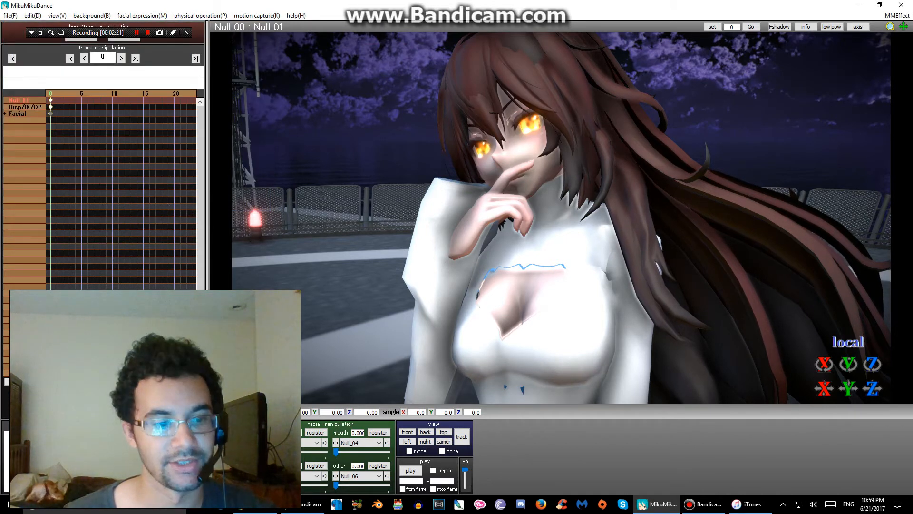
pyautogui.press('Tab')
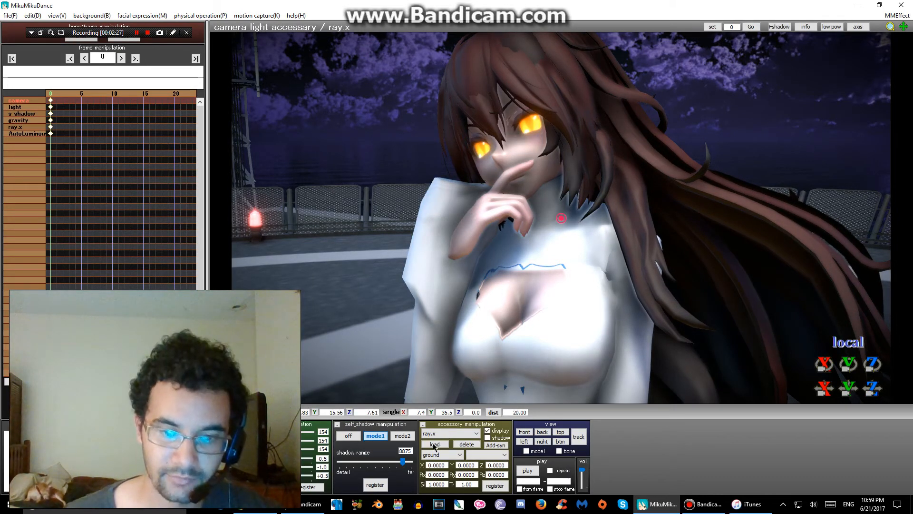
pyautogui.click(435, 444)
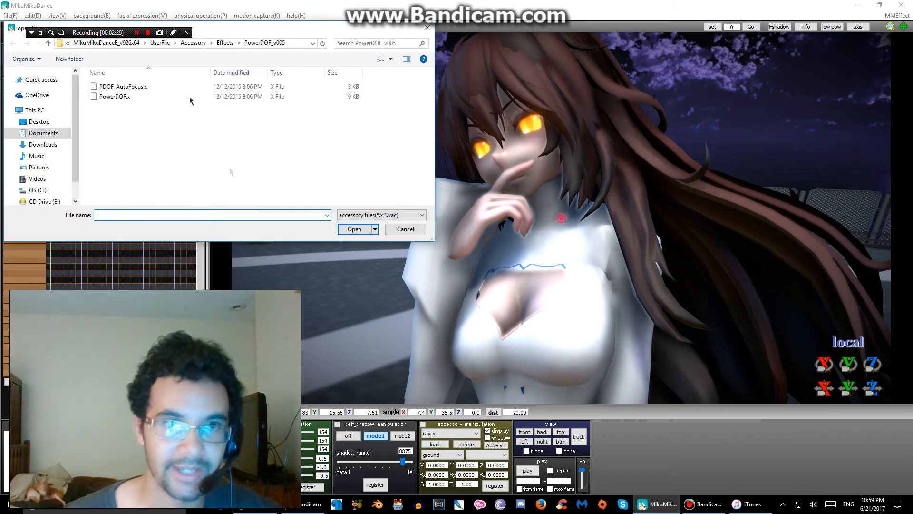
pyautogui.click(225, 42)
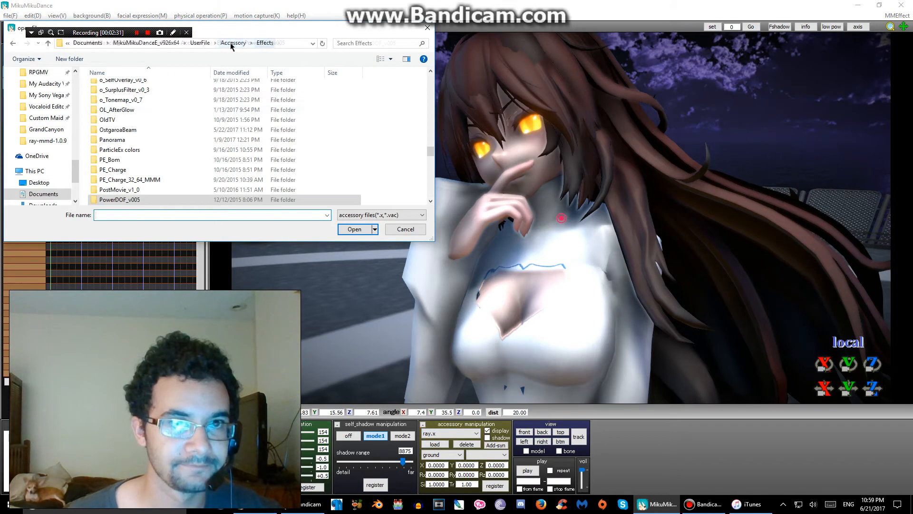
pyautogui.click(200, 120)
pyautogui.press('i')
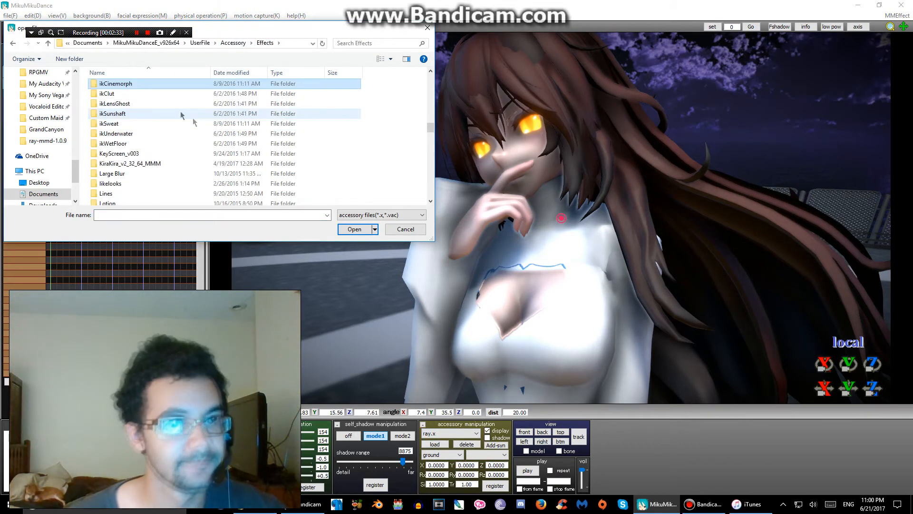
pyautogui.doubleClick(158, 101)
pyautogui.doubleClick(162, 94)
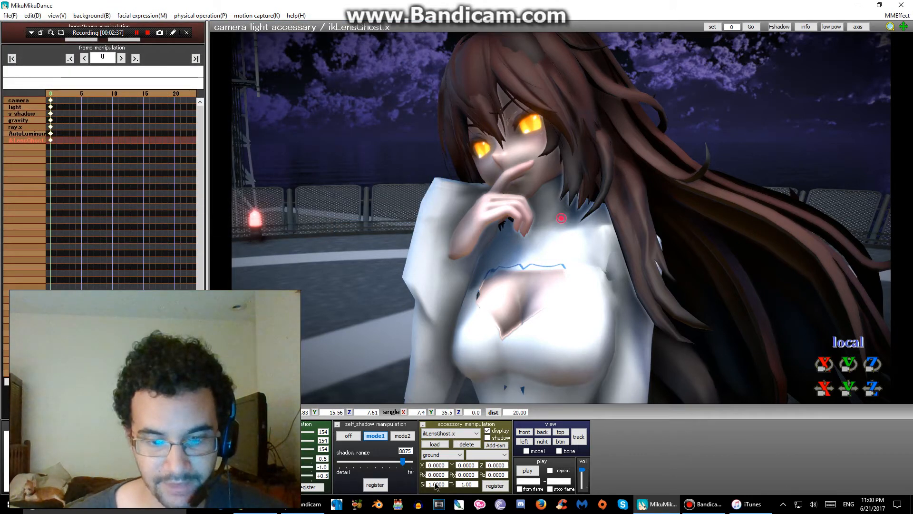
# Set the ikLensGhost.x accessory's Si and Tr values to 0.2 and register them at frame 0
pyautogui.moveTo(434, 483); pyautogui.dragTo(413, 485)
pyautogui.write('0.2')
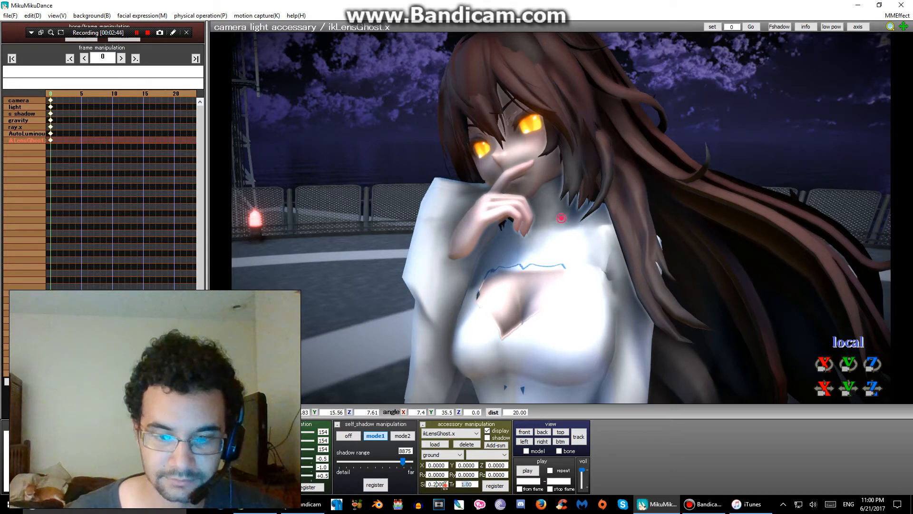
pyautogui.press('Tab')
pyautogui.write('0.2')
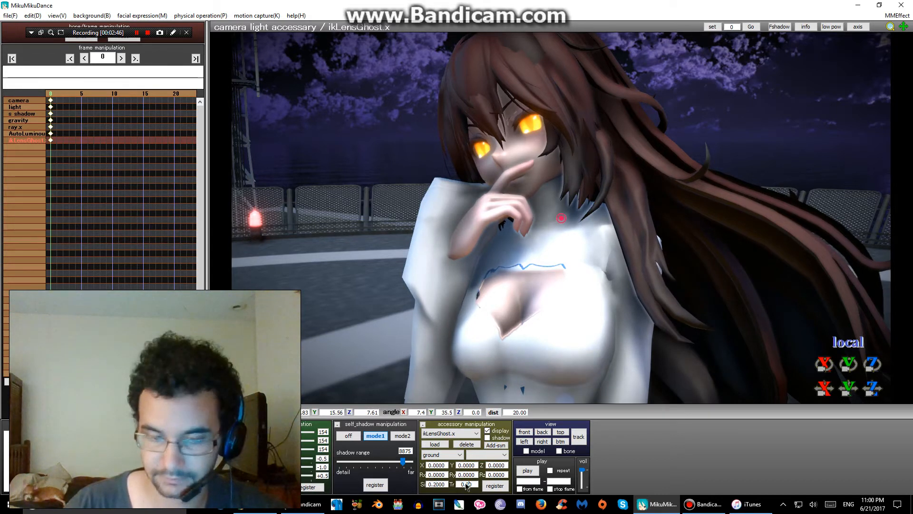
pyautogui.click(490, 486)
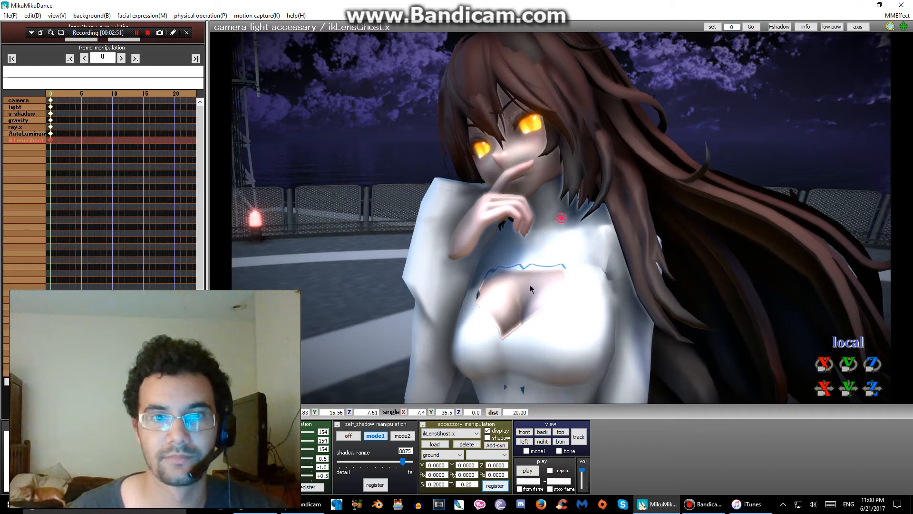
# Inspect the lens ghost effect on the whole stage from farther away and return to the close-up camera view
pyautogui.click(354, 152)
pyautogui.scroll(-5, 353, 155)
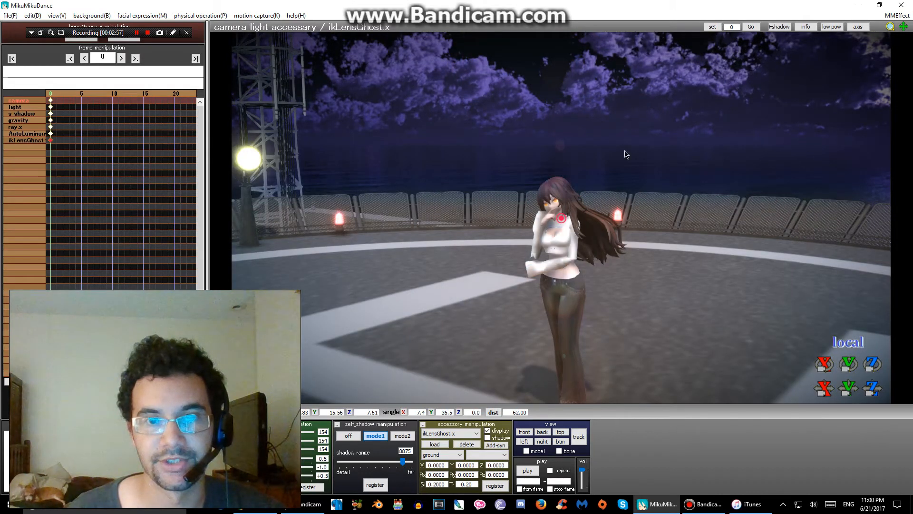
pyautogui.scroll(-3, 600, 156)
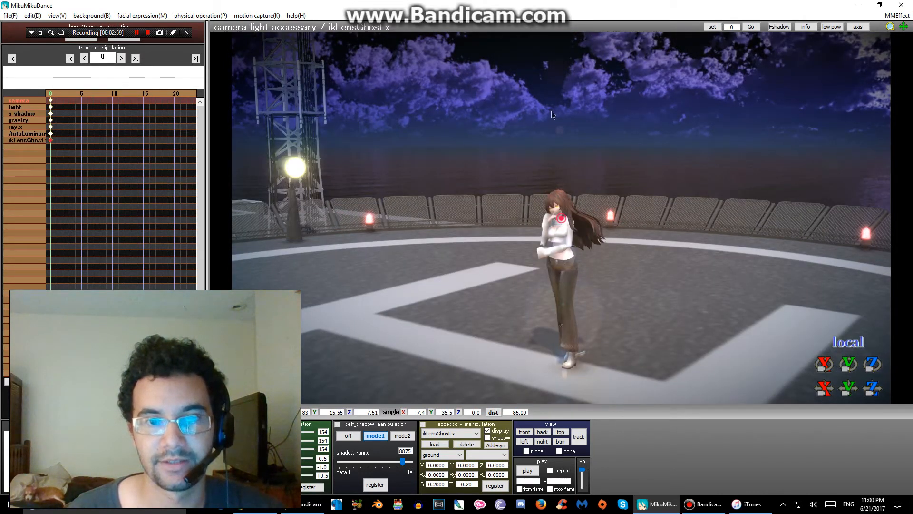
pyautogui.click(50, 93)
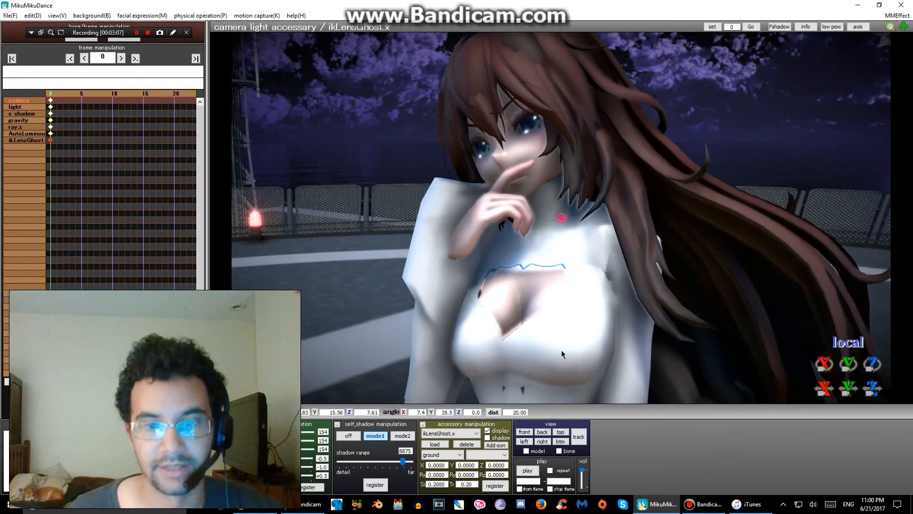
pyautogui.click(435, 444)
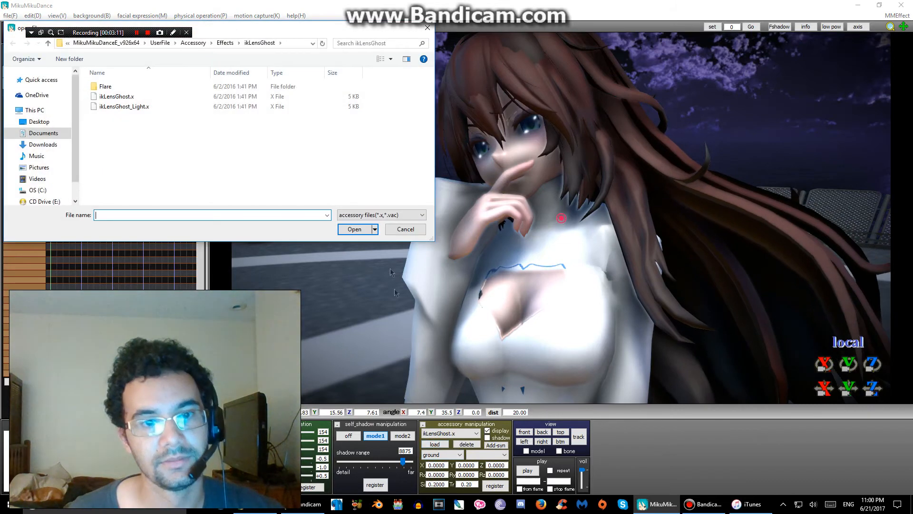
pyautogui.click(399, 231)
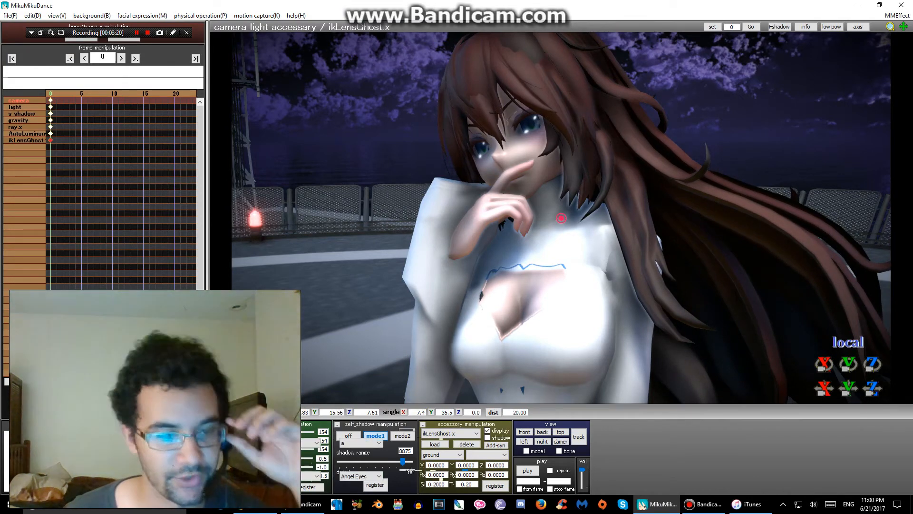
# Set Katie Rose's Dark Katie facial morph to 1.000 and register it
pyautogui.press('Tab')
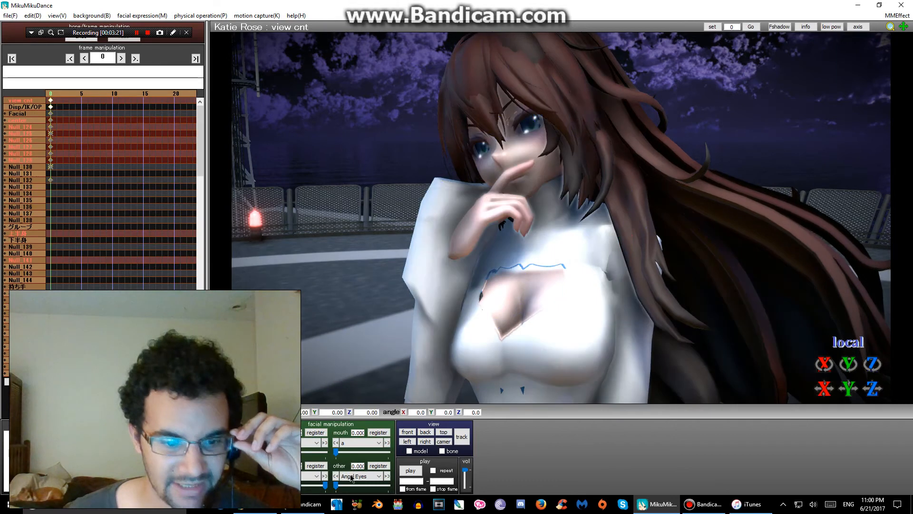
pyautogui.click(352, 476)
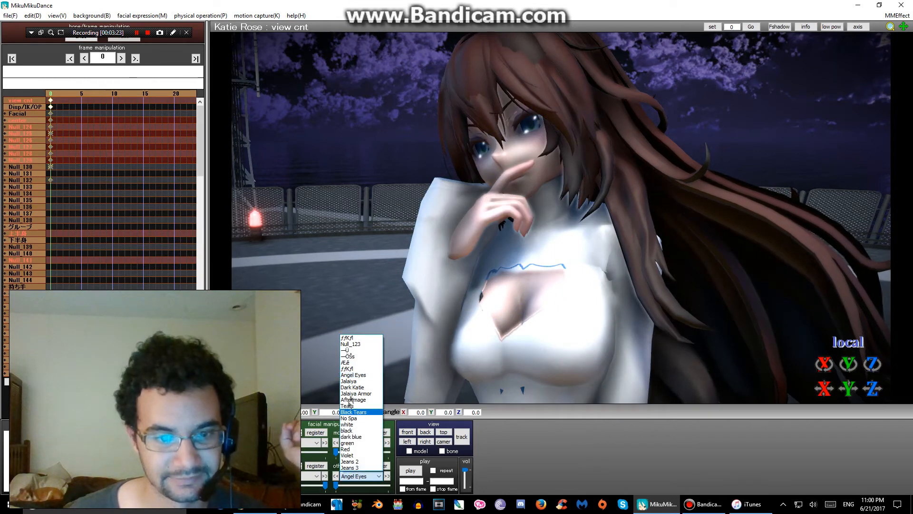
pyautogui.click(351, 381)
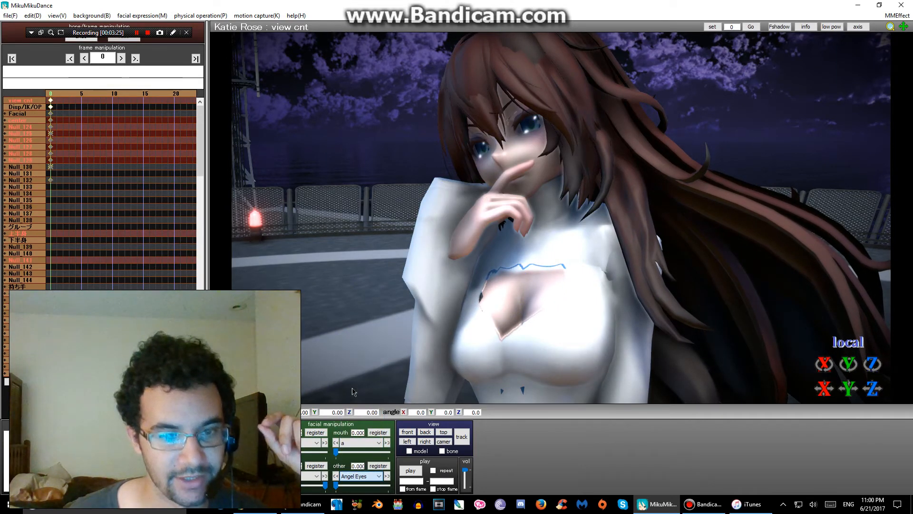
pyautogui.click(335, 476)
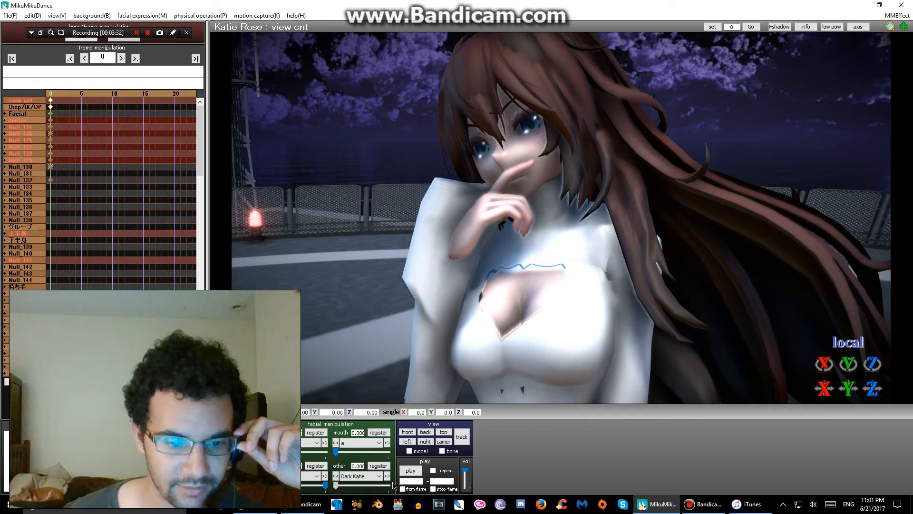
pyautogui.click(376, 467)
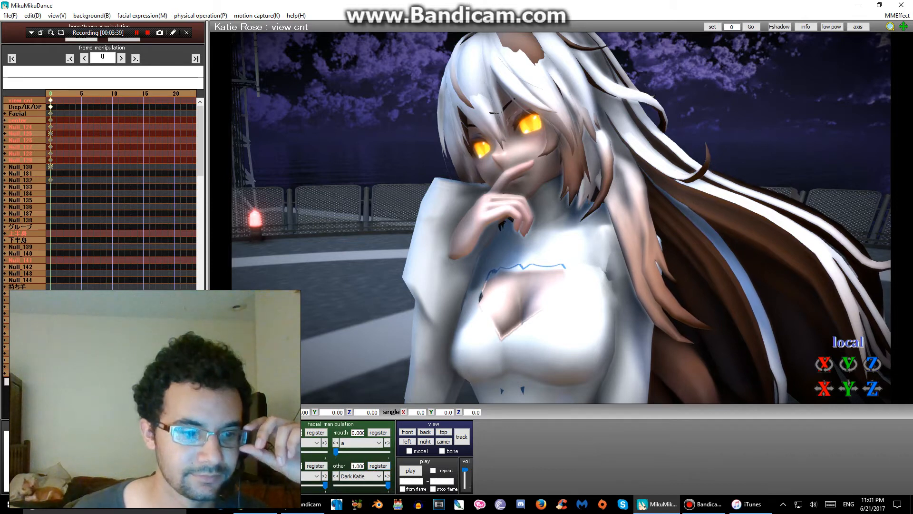
# Load the ikCinemorph.x accessory from the ikCinemorph folder and set its Si and Tr values to 0.2
pyautogui.press('Tab')
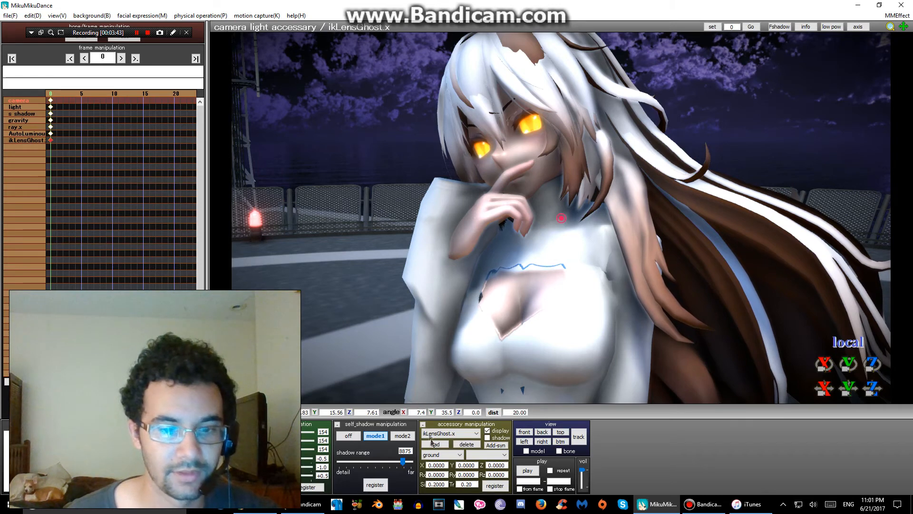
pyautogui.click(432, 443)
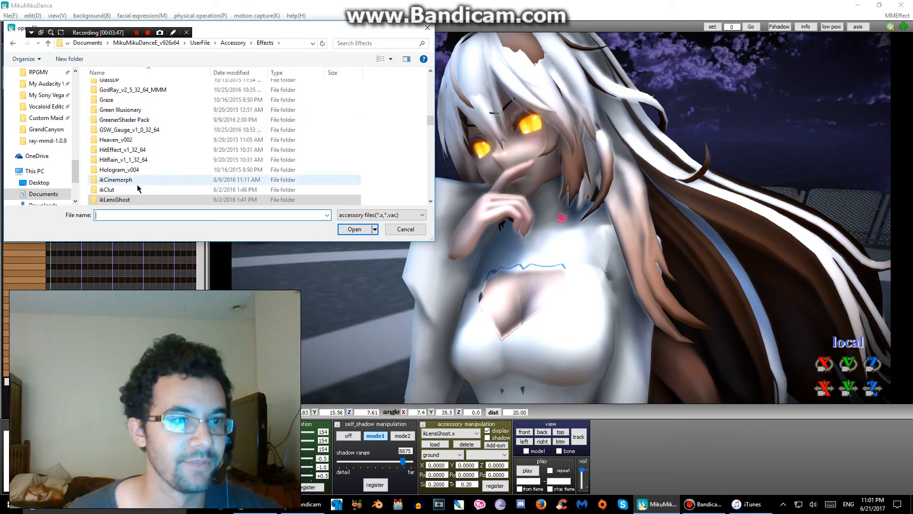
pyautogui.click(137, 184)
pyautogui.doubleClick(137, 184)
pyautogui.doubleClick(116, 98)
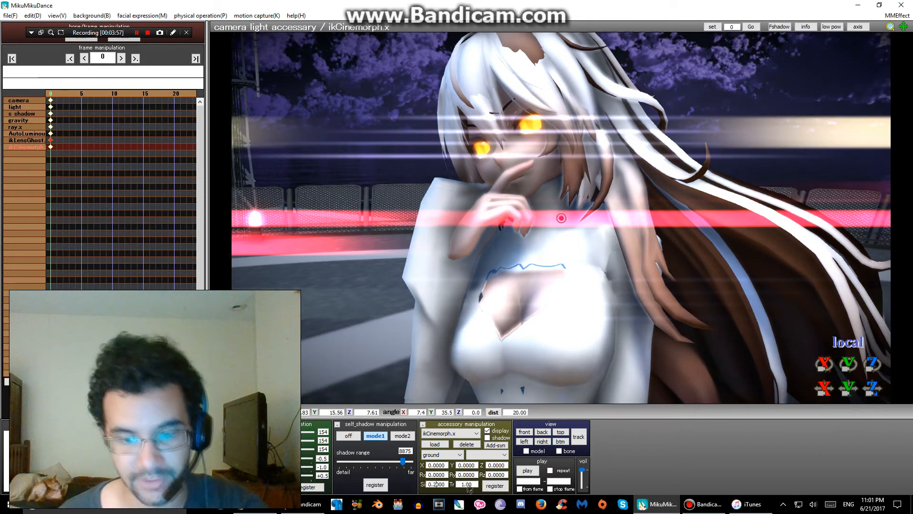
pyautogui.press('Tab')
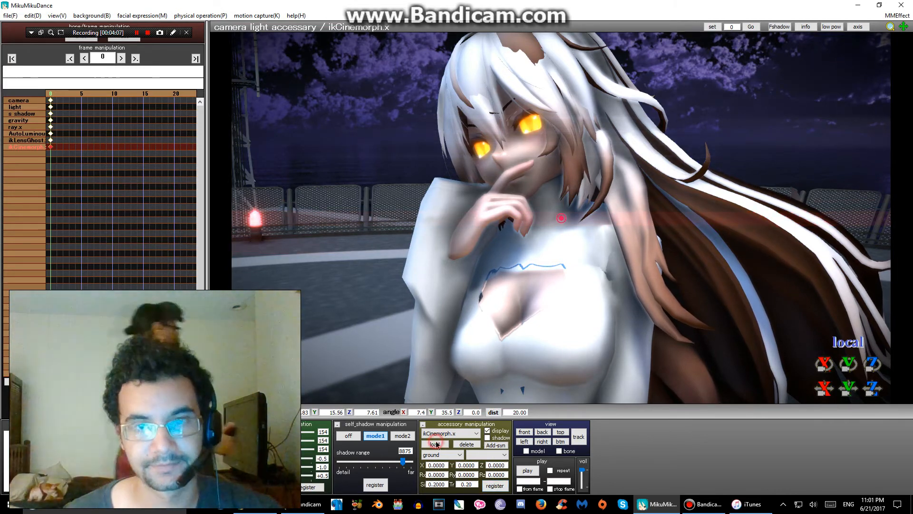
# Load the AuraParticle.x accessory from the AuraParticle red folder inside Effects
pyautogui.click(443, 445)
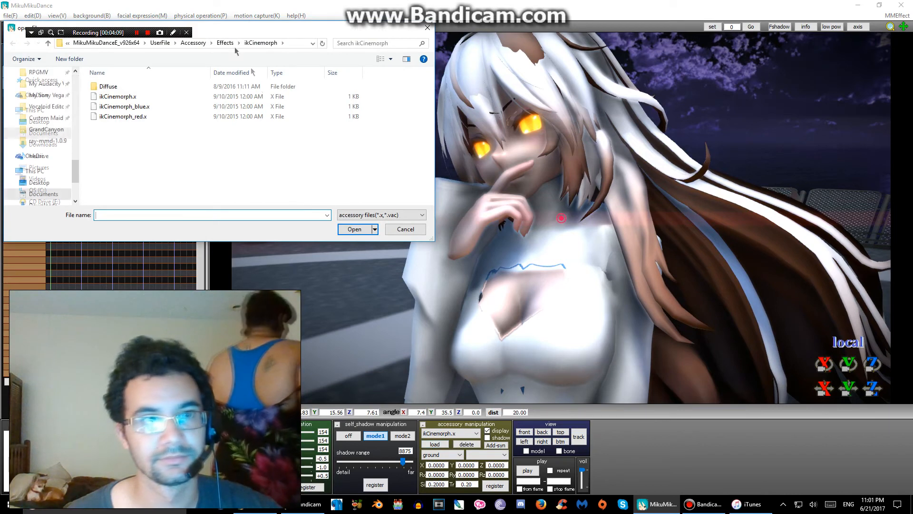
pyautogui.click(225, 43)
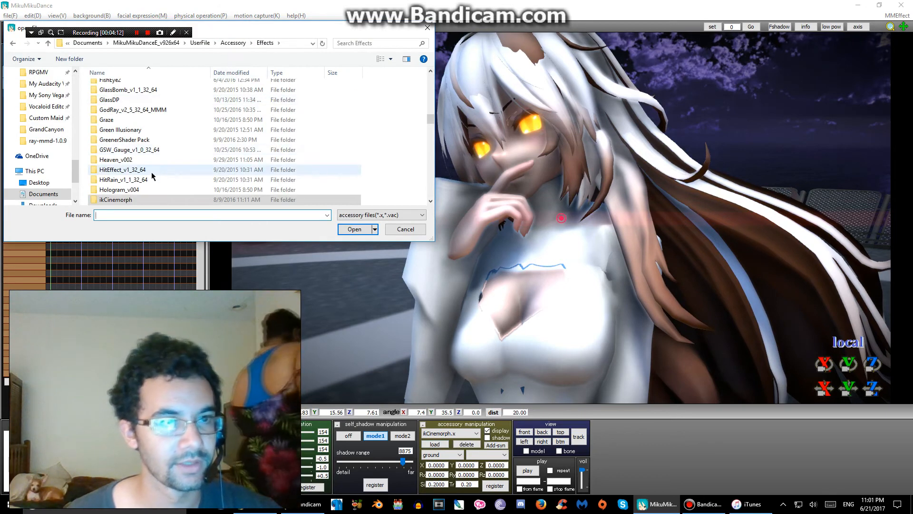
pyautogui.click(168, 154)
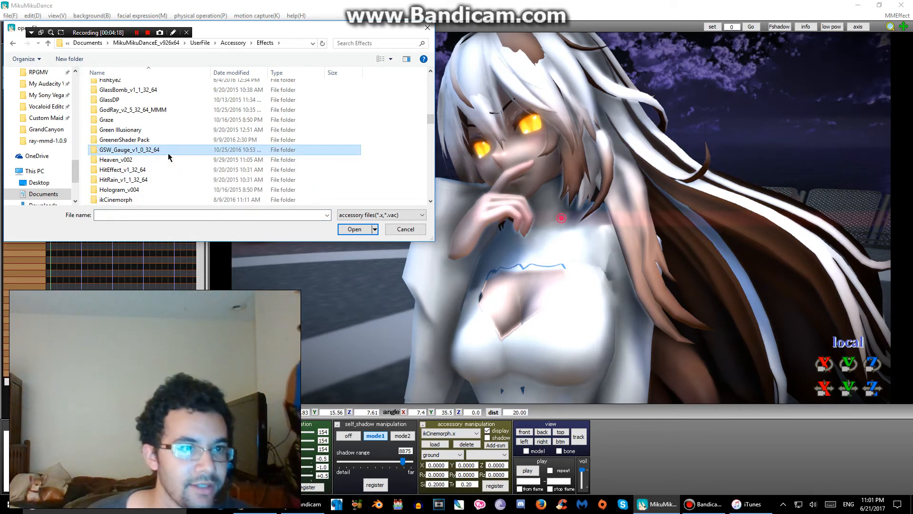
pyautogui.press('a')
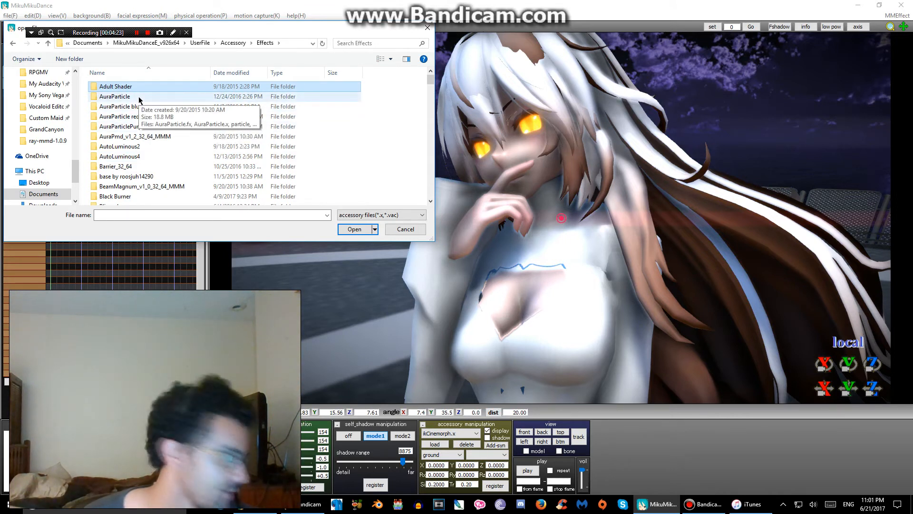
pyautogui.click(137, 33)
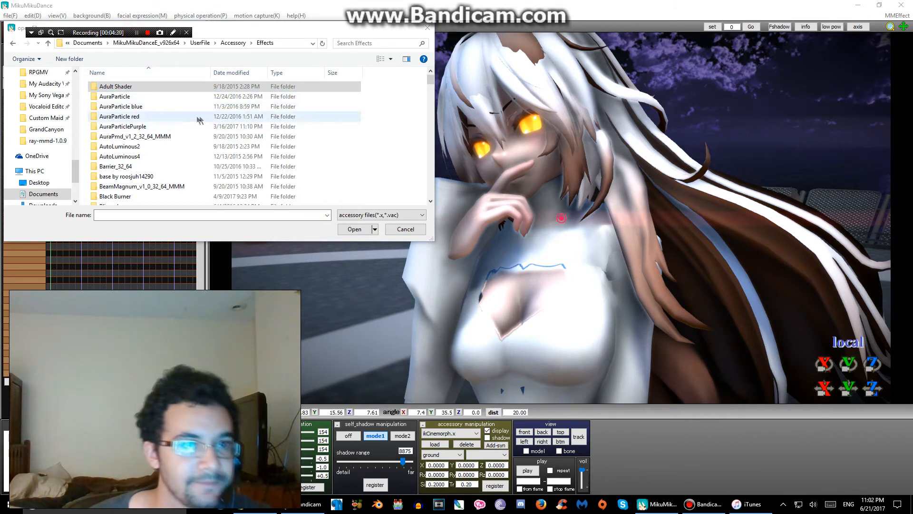
pyautogui.doubleClick(163, 116)
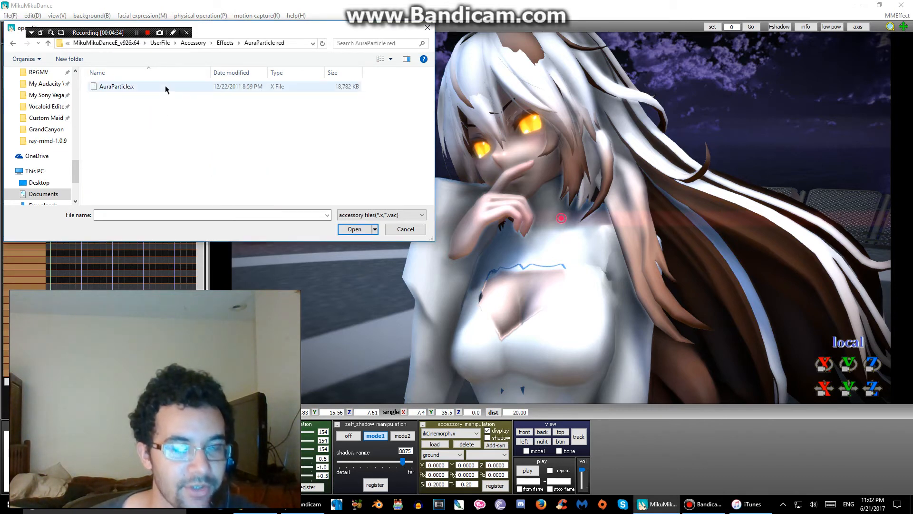
pyautogui.doubleClick(164, 86)
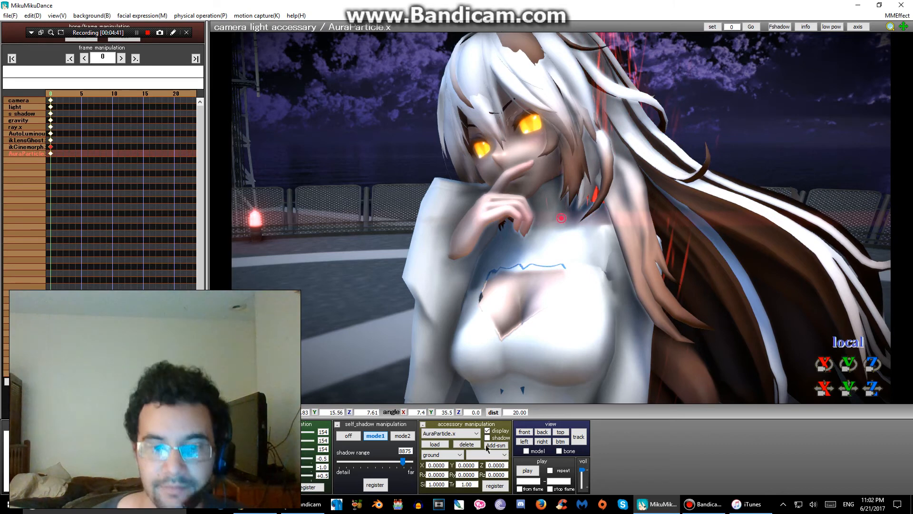
# Try attaching the AuraParticle.x accessory to Katie Rose's Null_23 bone and register it
pyautogui.click(448, 456)
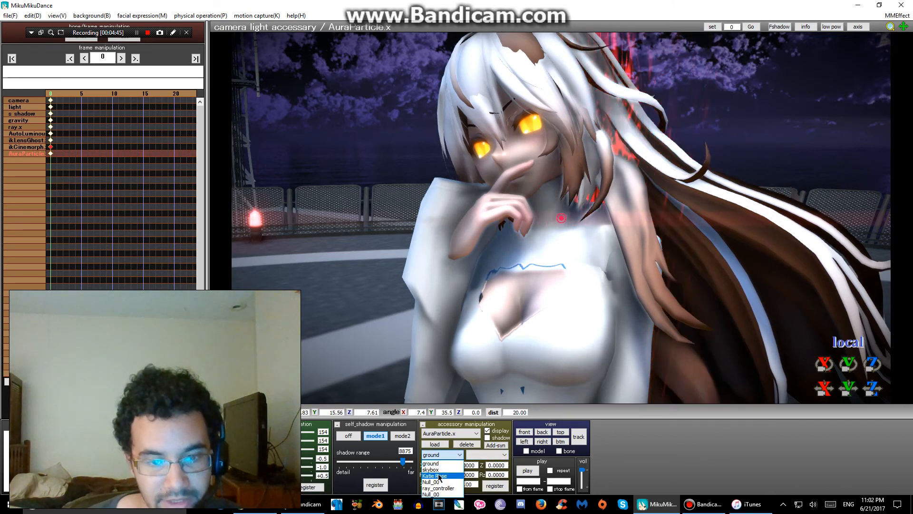
pyautogui.click(435, 476)
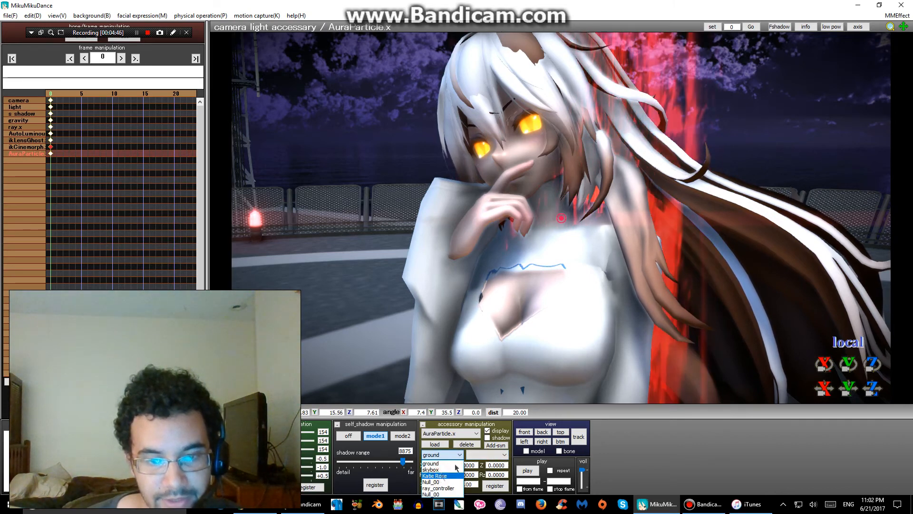
pyautogui.click(481, 455)
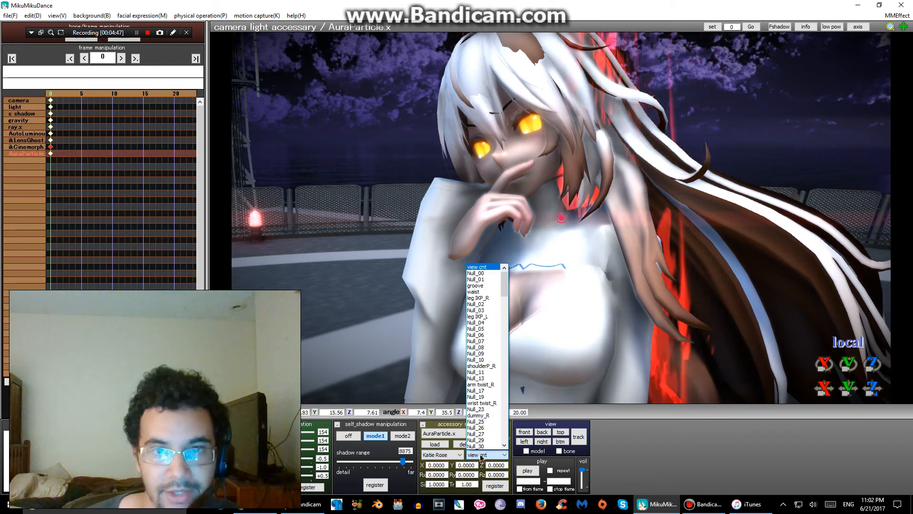
pyautogui.click(484, 410)
pyautogui.click(495, 486)
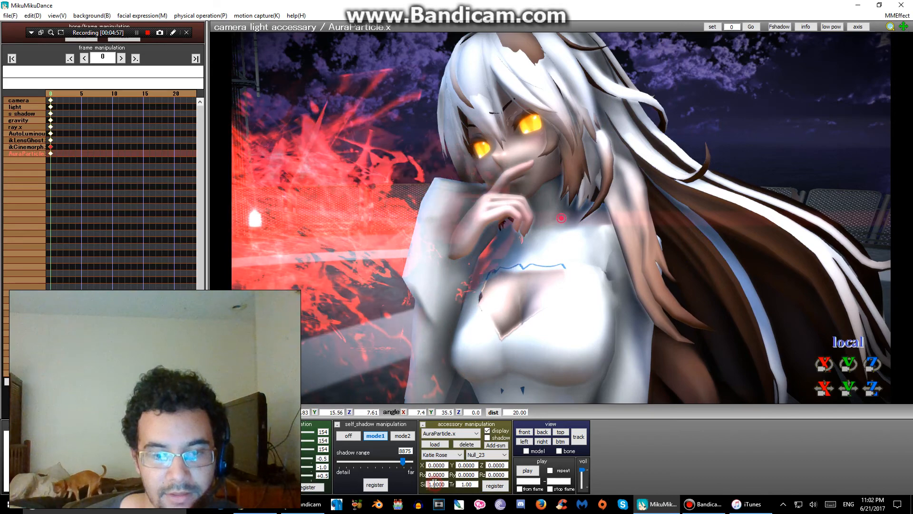
pyautogui.moveTo(436, 484); pyautogui.dragTo(428, 485)
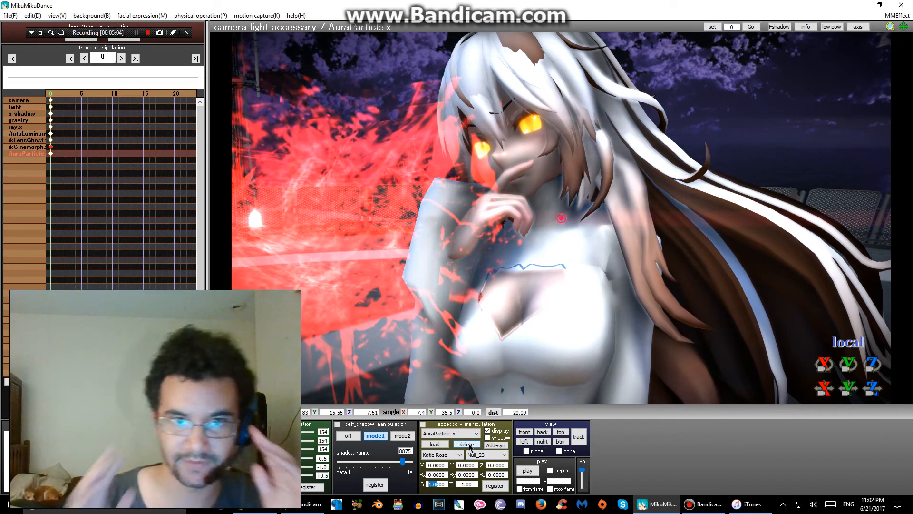
# Delete the AuraParticle.x accessory and load RandThunder.x from the RandThunder_v2 folder inside Effects\Thunder instead
pyautogui.click(470, 445)
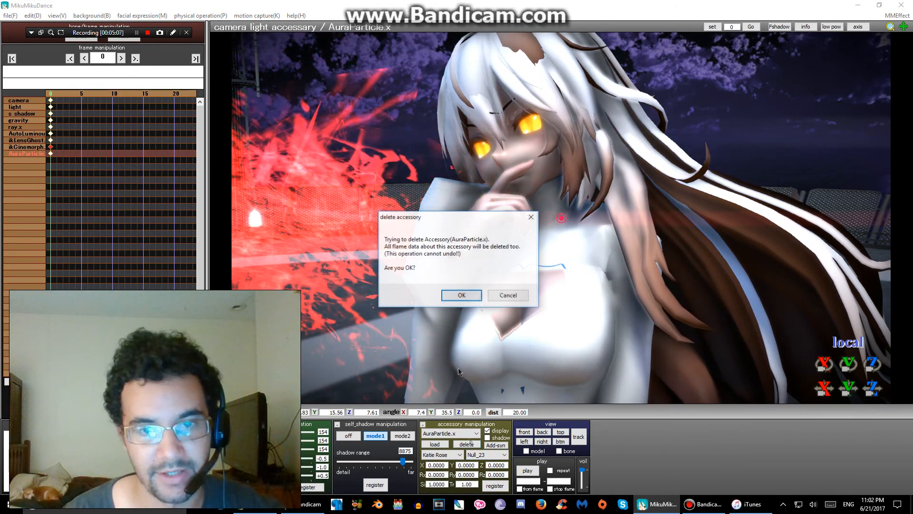
pyautogui.click(462, 295)
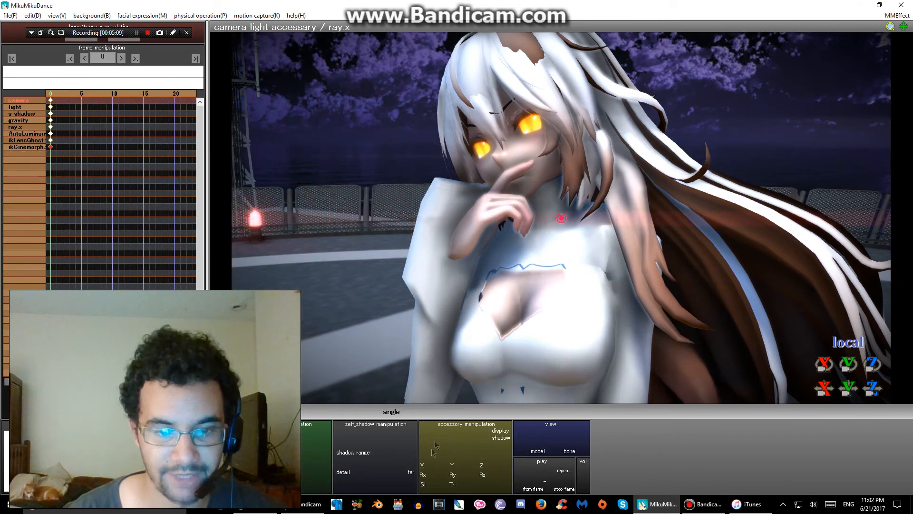
pyautogui.click(433, 446)
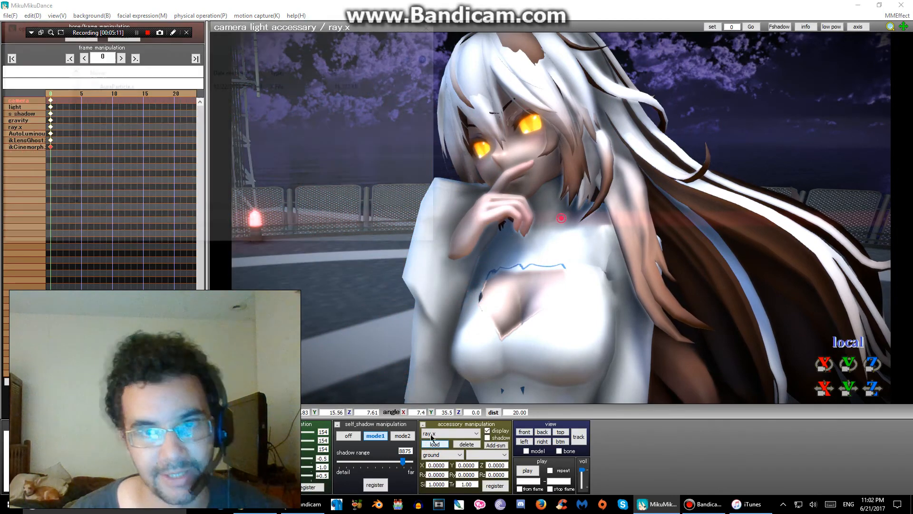
pyautogui.click(224, 44)
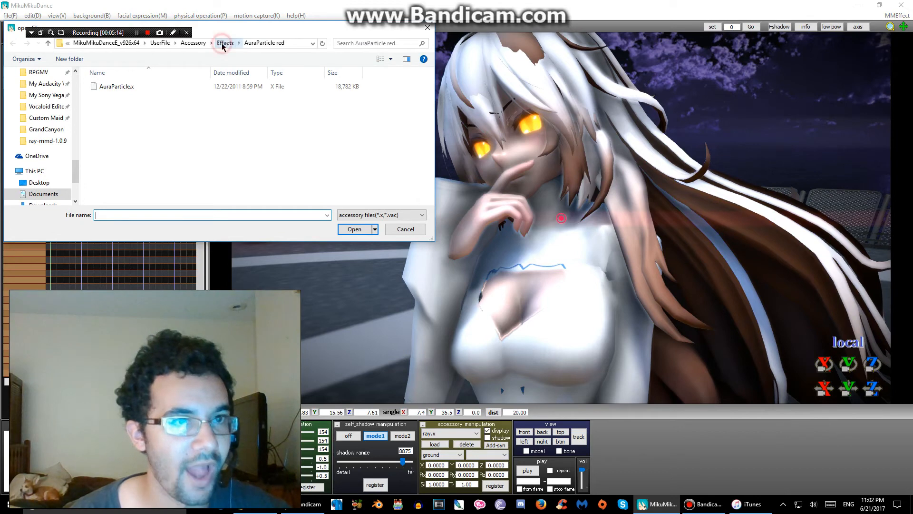
pyautogui.click(168, 137)
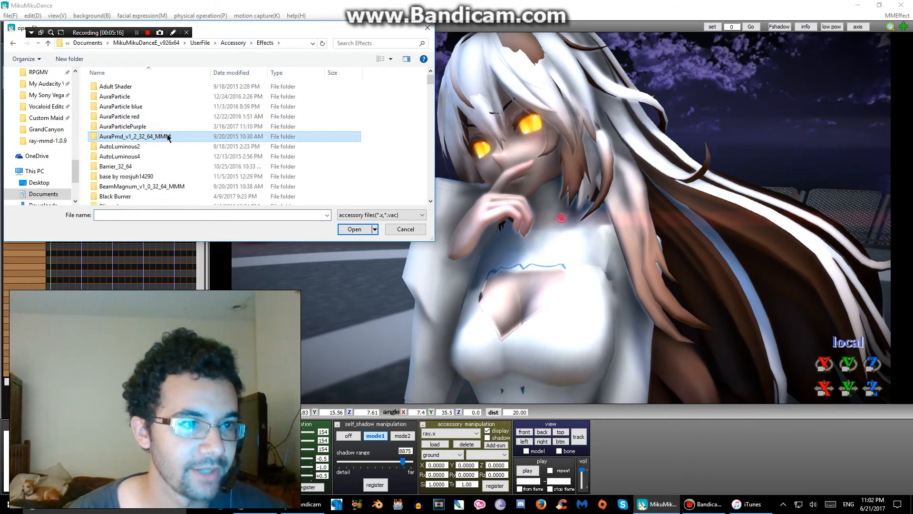
pyautogui.scroll(-10, 164, 137)
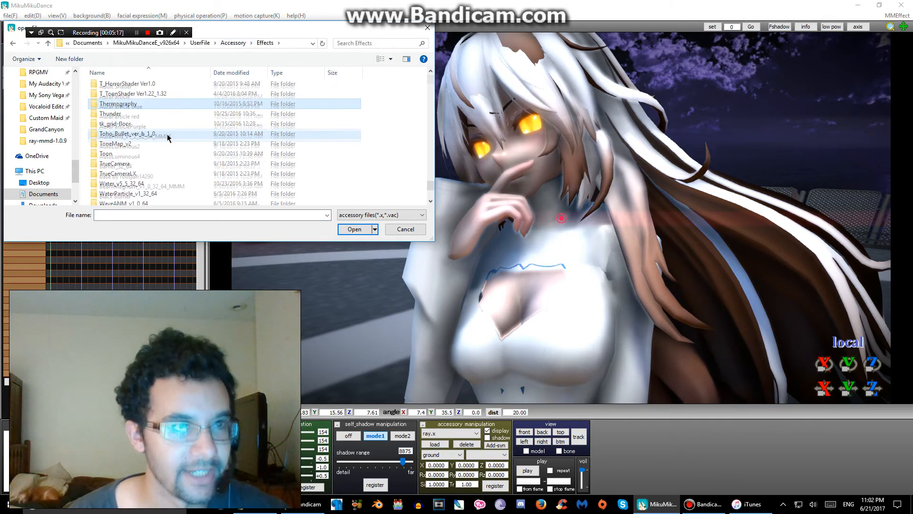
pyautogui.doubleClick(132, 117)
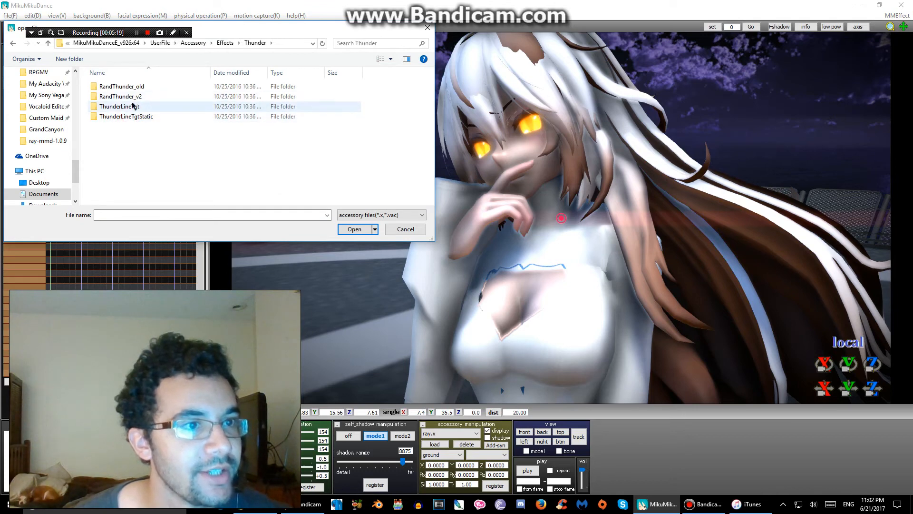
pyautogui.doubleClick(136, 97)
pyautogui.doubleClick(140, 88)
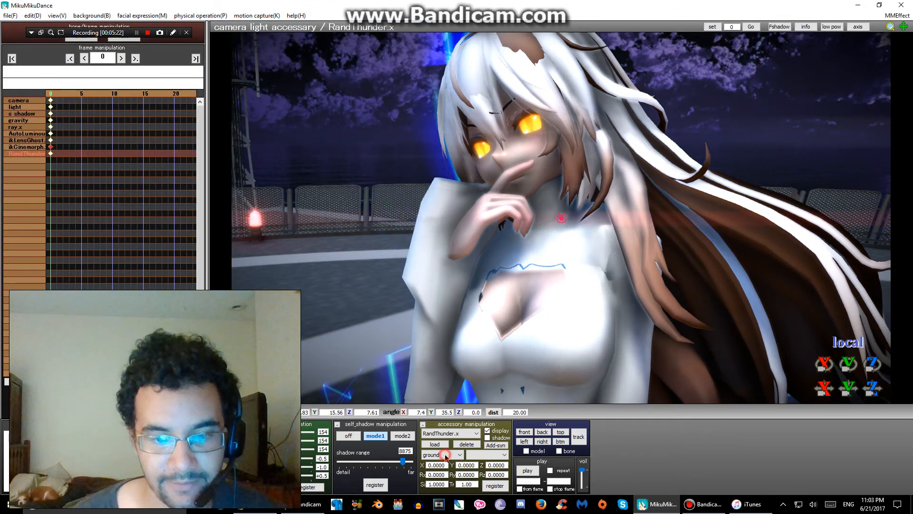
# Attach the RandThunder.x accessory to Katie Rose's dummy_R bone and register it
pyautogui.click(446, 455)
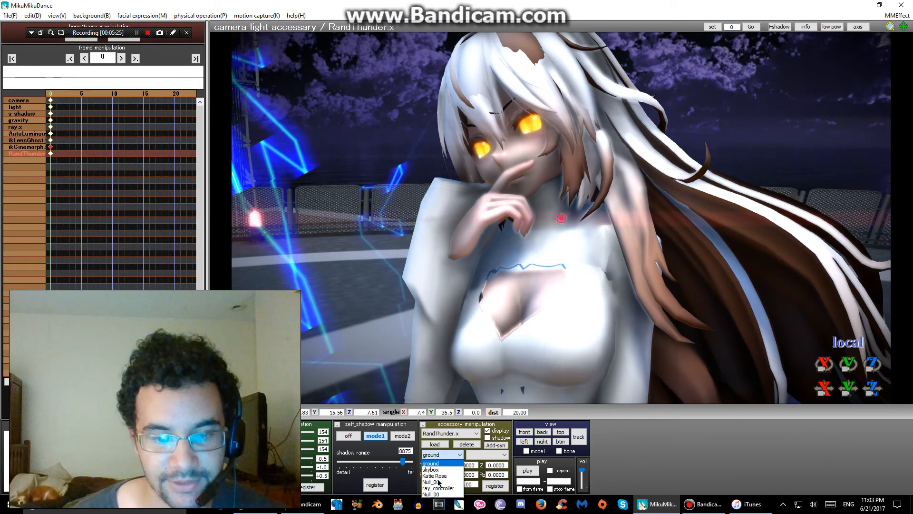
pyautogui.click(438, 476)
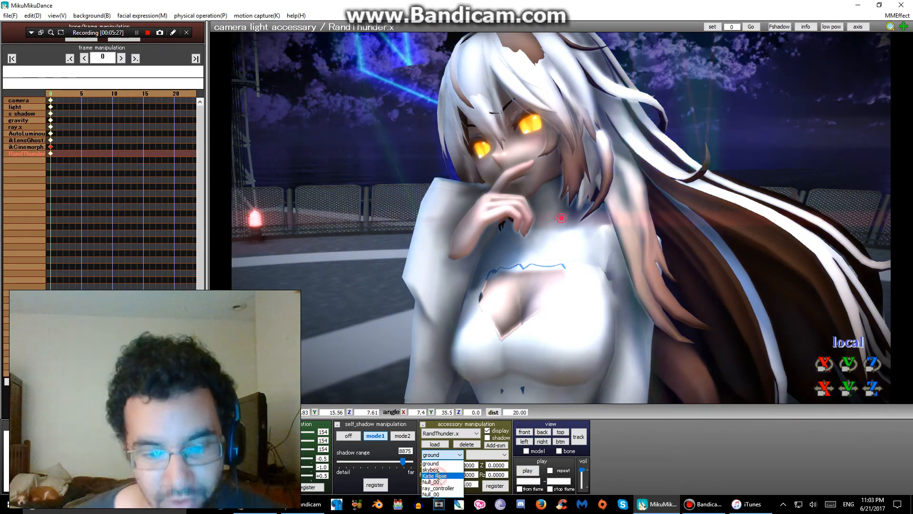
pyautogui.click(495, 454)
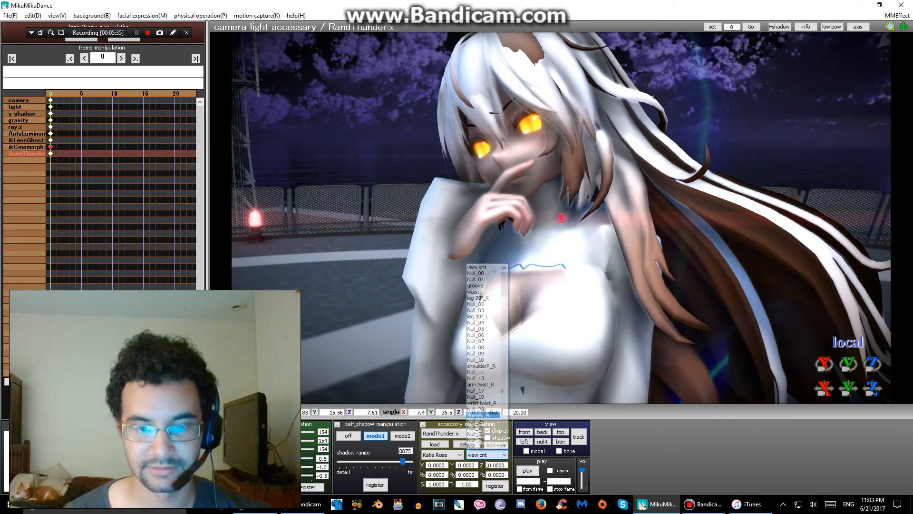
pyautogui.click(478, 415)
pyautogui.click(493, 486)
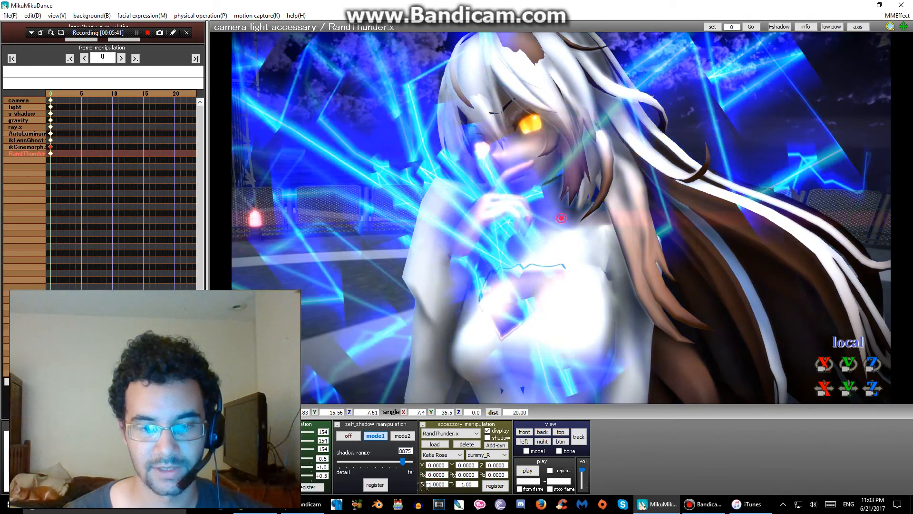
# Set the RandThunder.x accessory's Si value to 0.2 and register it
pyautogui.moveTo(436, 484); pyautogui.dragTo(421, 489)
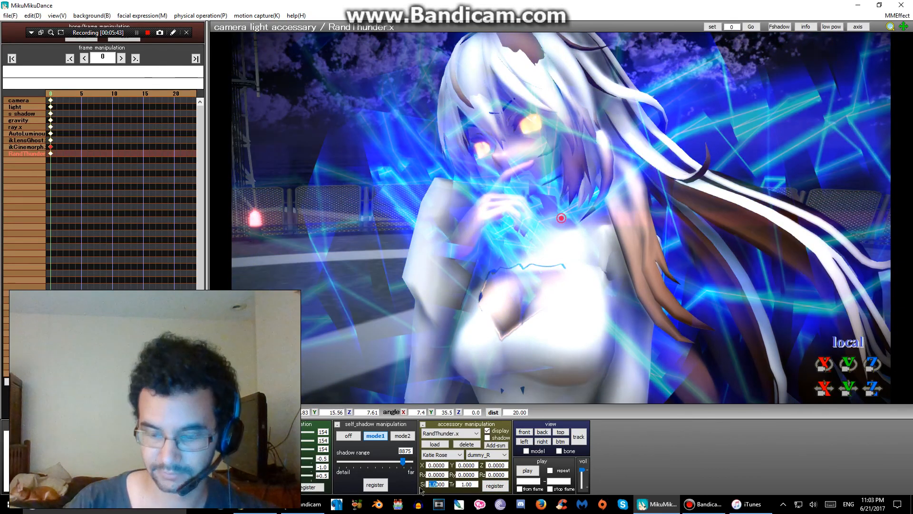
pyautogui.write('0.2')
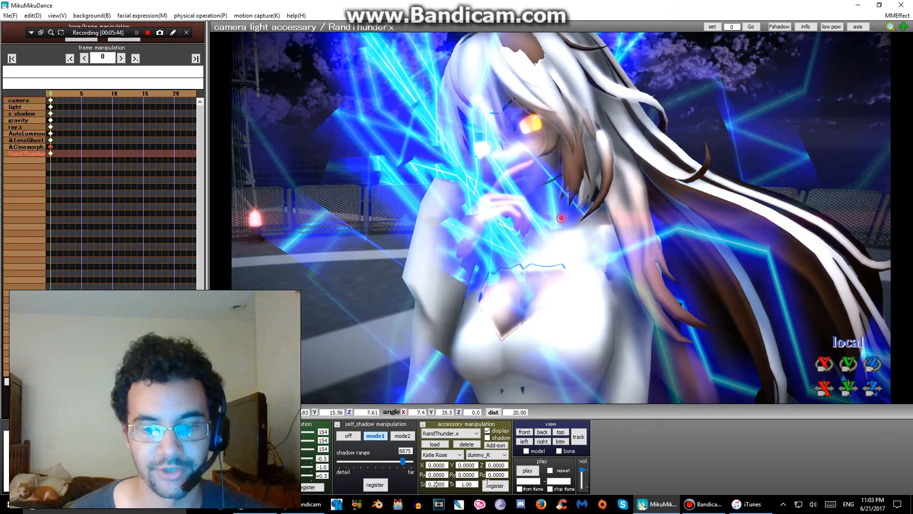
pyautogui.click(489, 486)
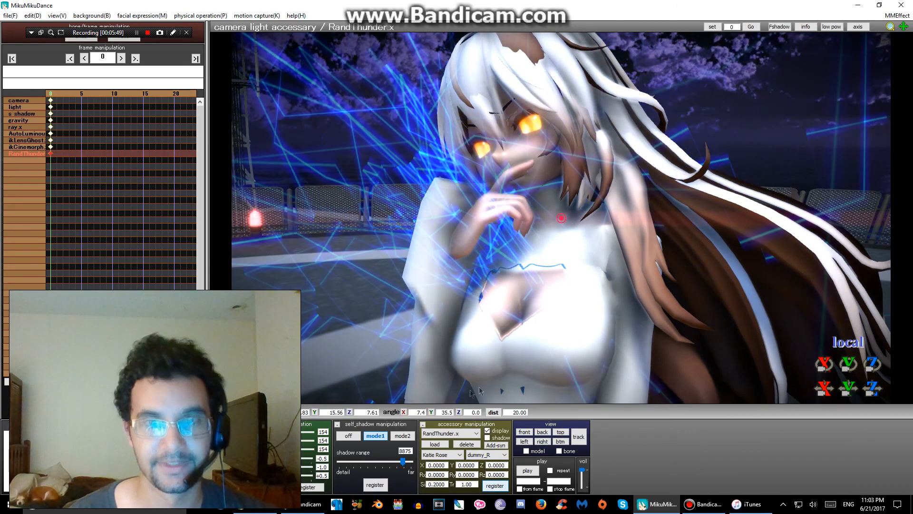
# Load the SelfThunder.x accessory from the SelfThunder_v0_3 folder inside Effects
pyautogui.click(435, 444)
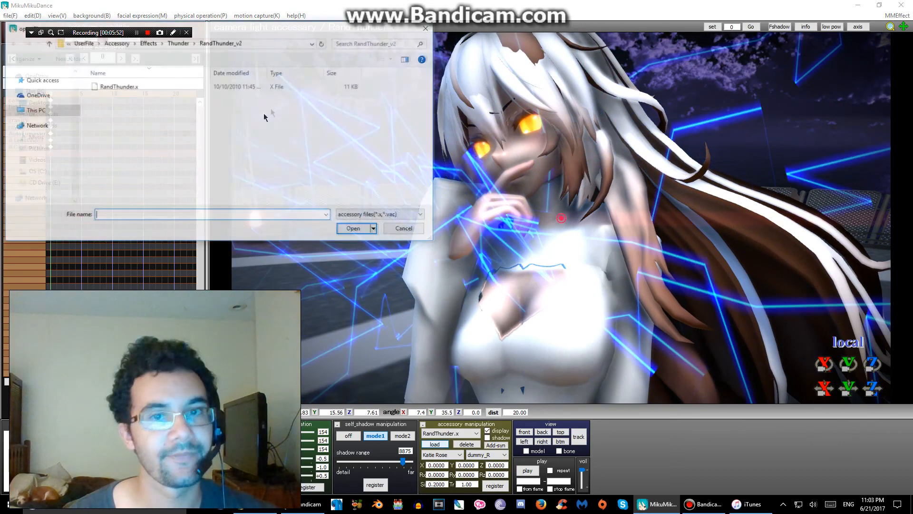
pyautogui.click(148, 43)
pyautogui.click(132, 170)
pyautogui.press('s')
pyautogui.press('s')
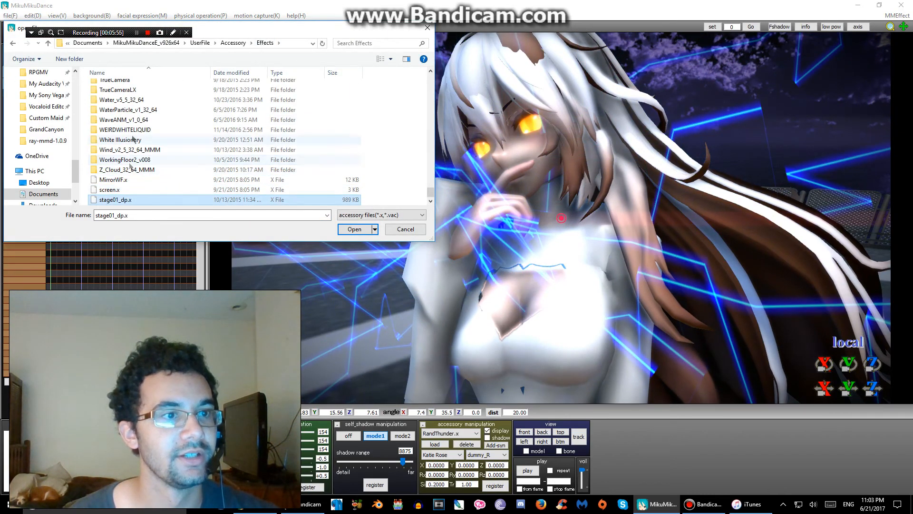
pyautogui.scroll(10, 132, 165)
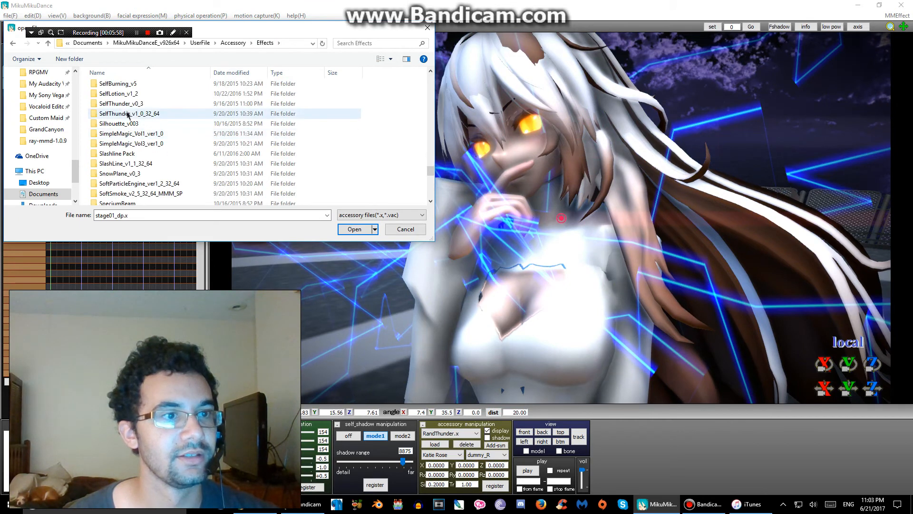
pyautogui.doubleClick(127, 103)
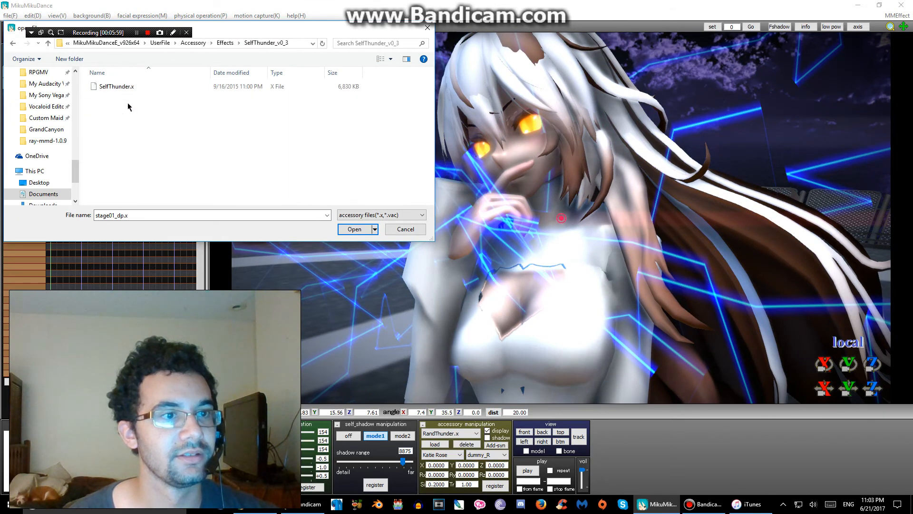
pyautogui.doubleClick(136, 86)
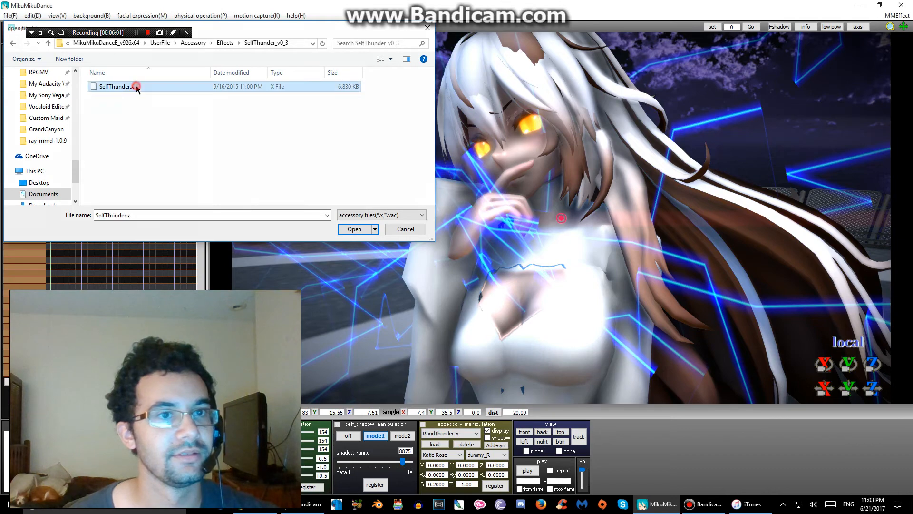
# In the MMEffect MaterialMap, assign material_hair.fx to Katie Rose's materials from 13 (Hair_Aho006) through 27 (subset27)
pyautogui.click(894, 15)
pyautogui.click(853, 28)
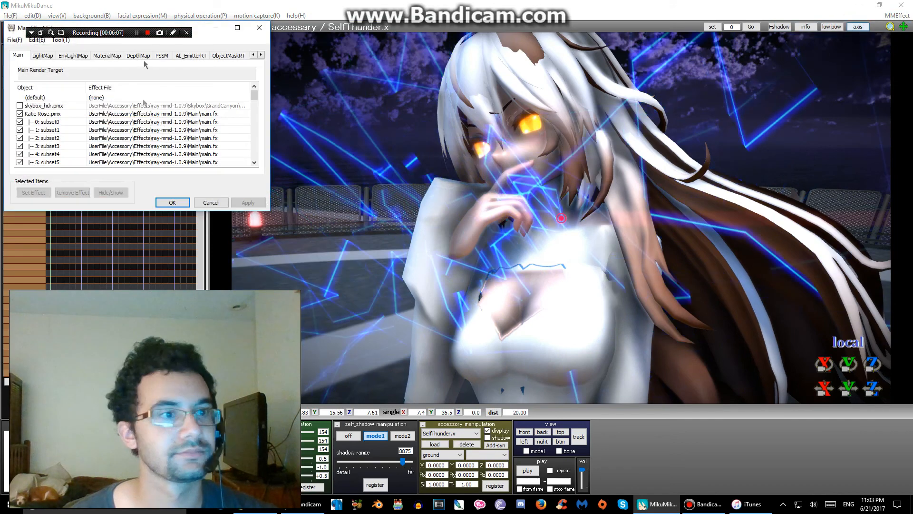
pyautogui.click(101, 56)
pyautogui.scroll(-4, 91, 126)
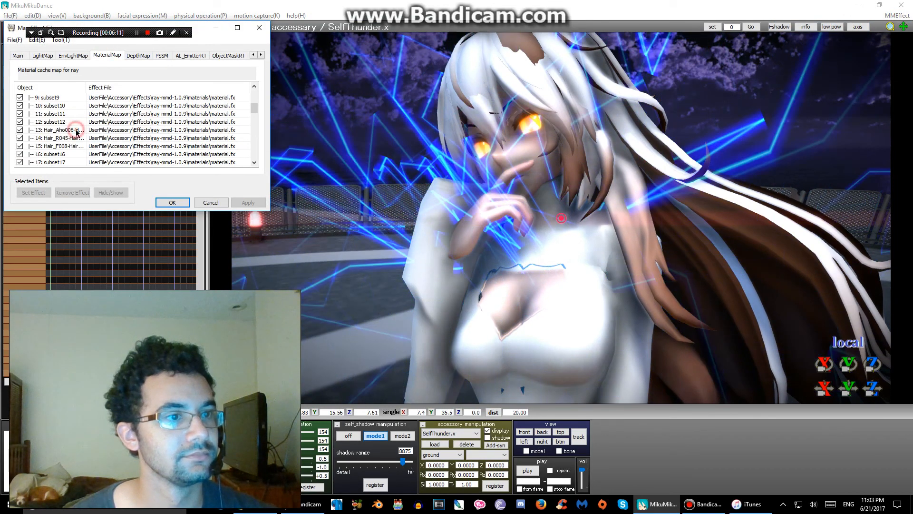
pyautogui.click(76, 131)
pyautogui.scroll(-5, 75, 129)
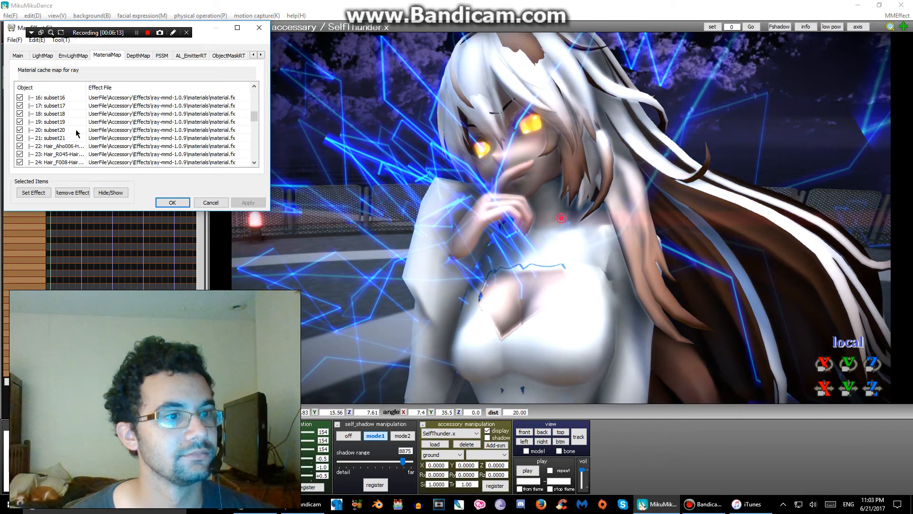
pyautogui.keyDown('shift'); pyautogui.click(67, 140); pyautogui.keyUp('shift')
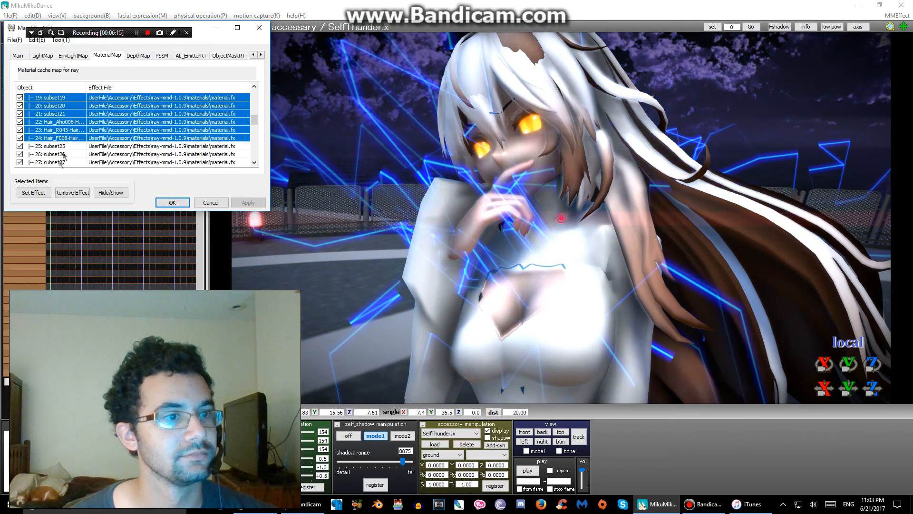
pyautogui.keyDown('shift'); pyautogui.click(62, 162); pyautogui.keyUp('shift')
pyautogui.click(45, 191)
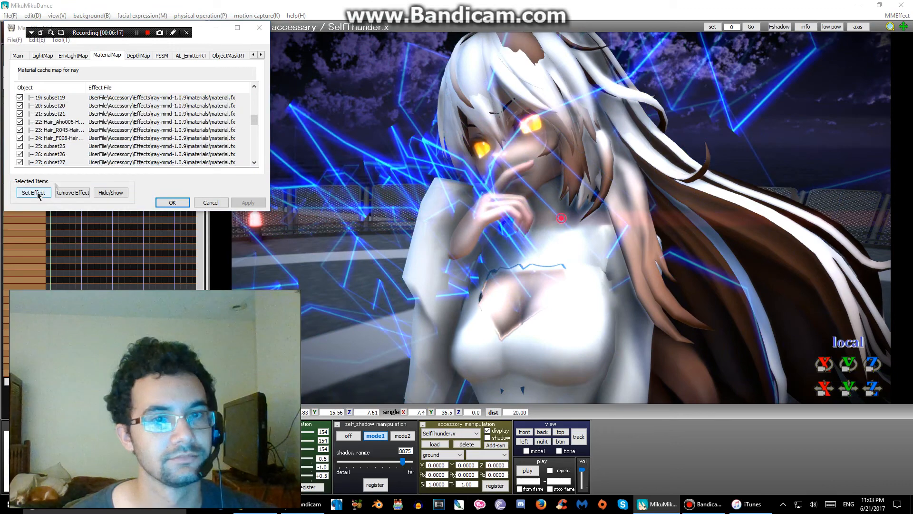
pyautogui.doubleClick(123, 131)
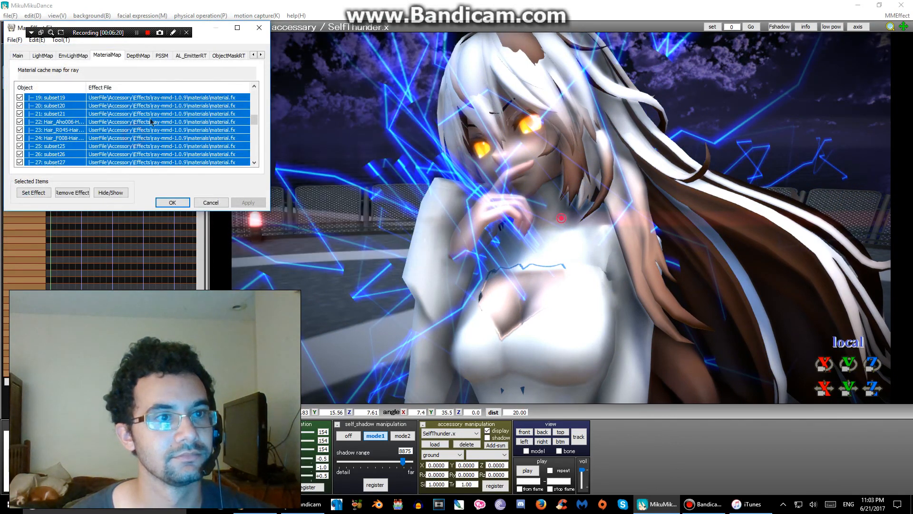
# In the MMEffect VertexPosRT map, assign SavePos.fx from the SelfThunder_v0_3 folder to Katie Rose.pmx
pyautogui.doubleClick(262, 56)
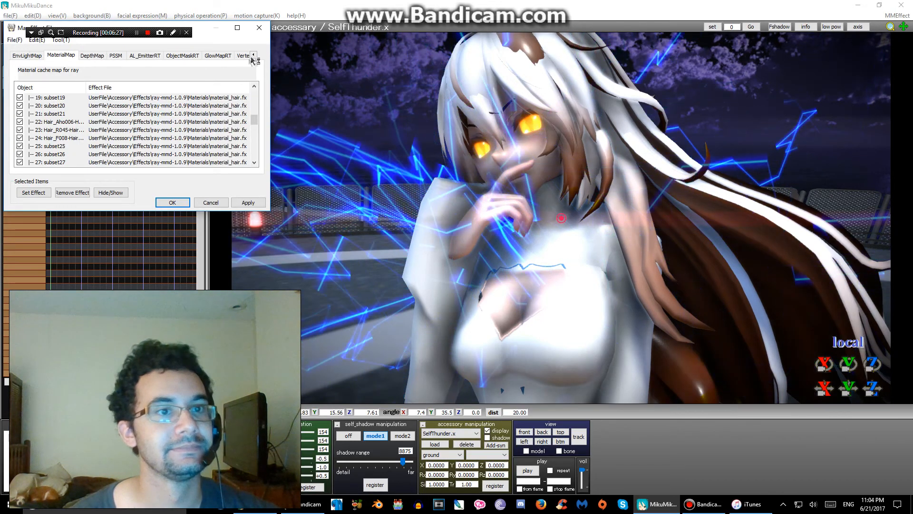
pyautogui.doubleClick(261, 55)
pyautogui.click(260, 55)
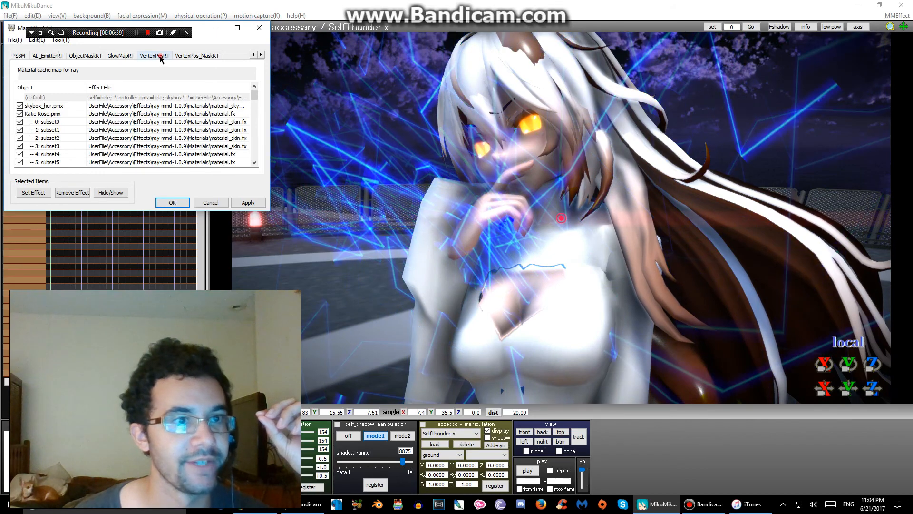
pyautogui.click(161, 56)
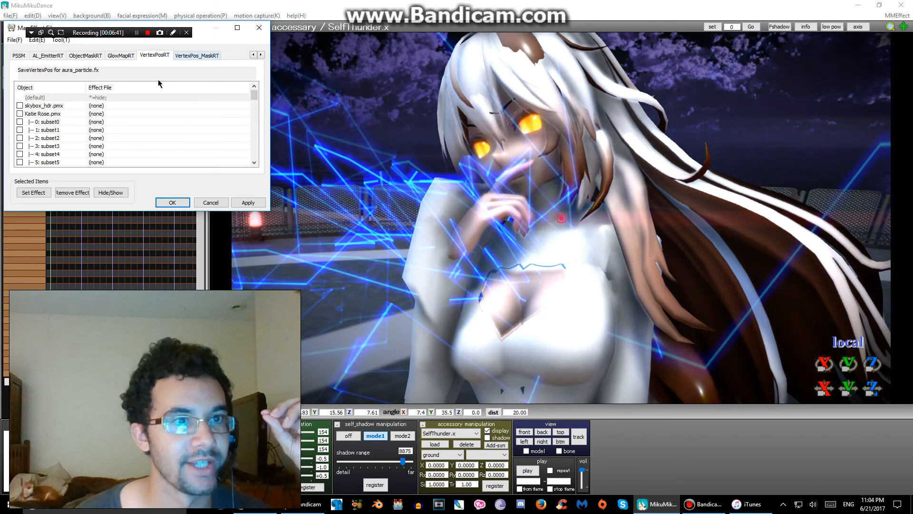
pyautogui.doubleClick(53, 115)
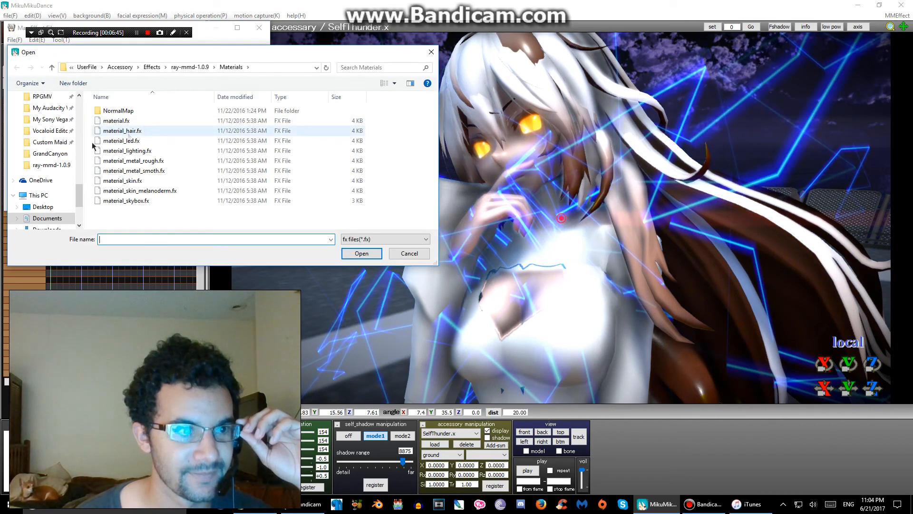
pyautogui.click(149, 68)
pyautogui.scroll(-5, 195, 180)
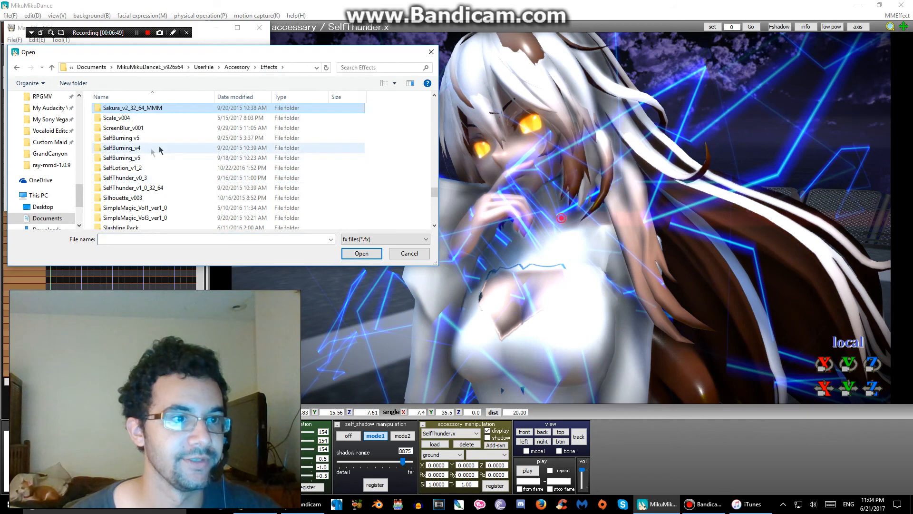
pyautogui.doubleClick(142, 178)
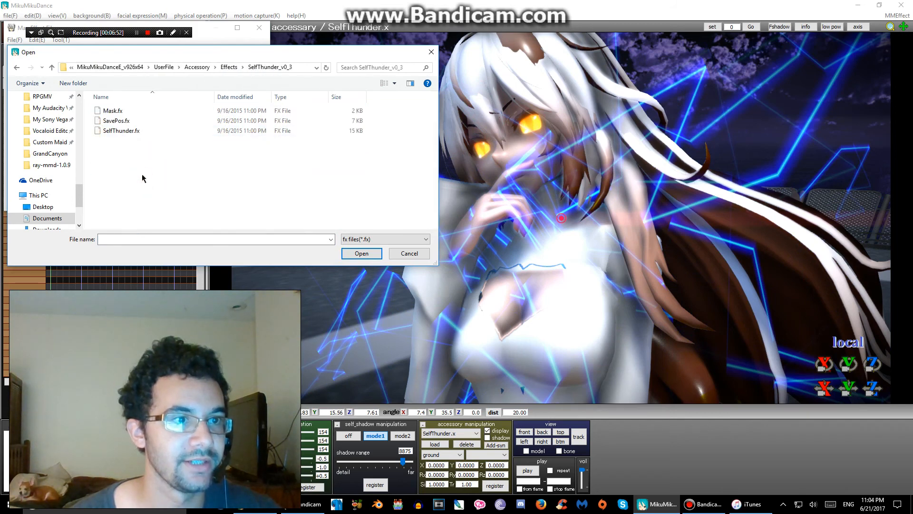
pyautogui.doubleClick(118, 119)
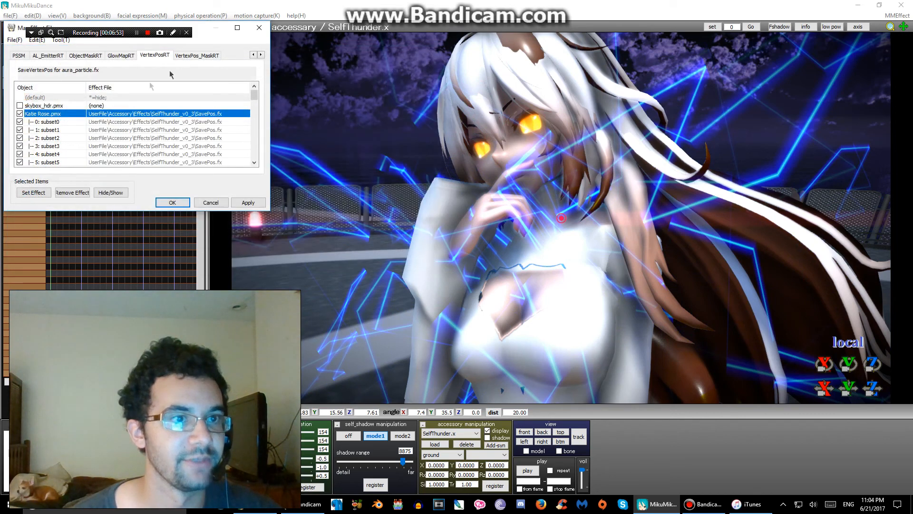
# In the VertexPos_MaskRT map, assign Mask.fx from the SelfThunder_v0_3 folder to Katie Rose.pmx and confirm the effect mapping
pyautogui.click(190, 56)
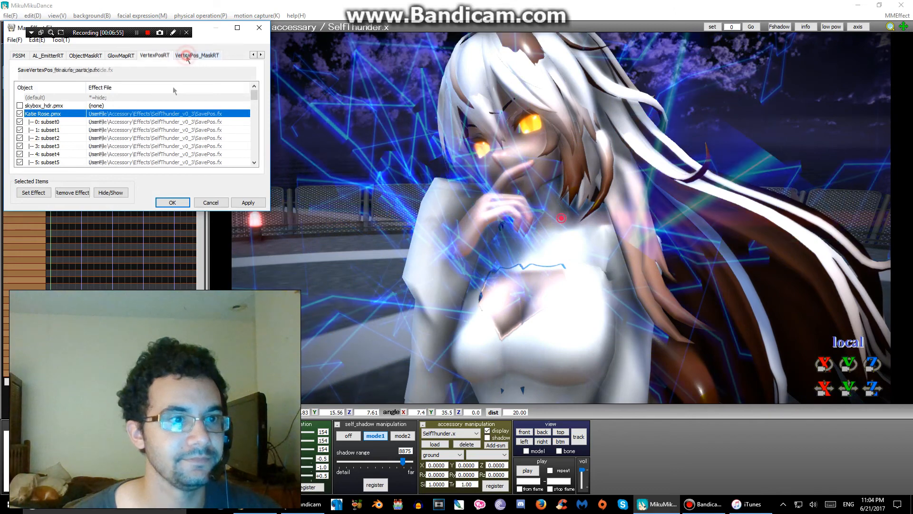
pyautogui.doubleClick(147, 116)
pyautogui.doubleClick(152, 101)
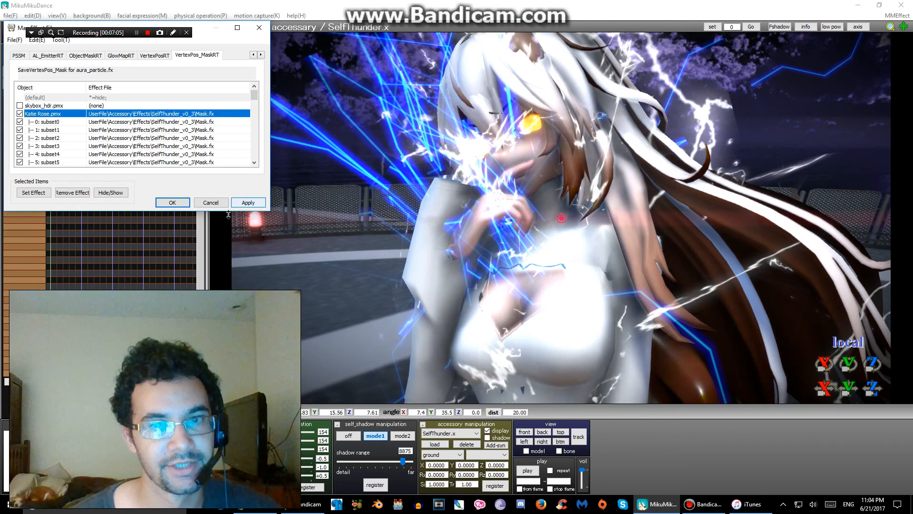
pyautogui.click(175, 201)
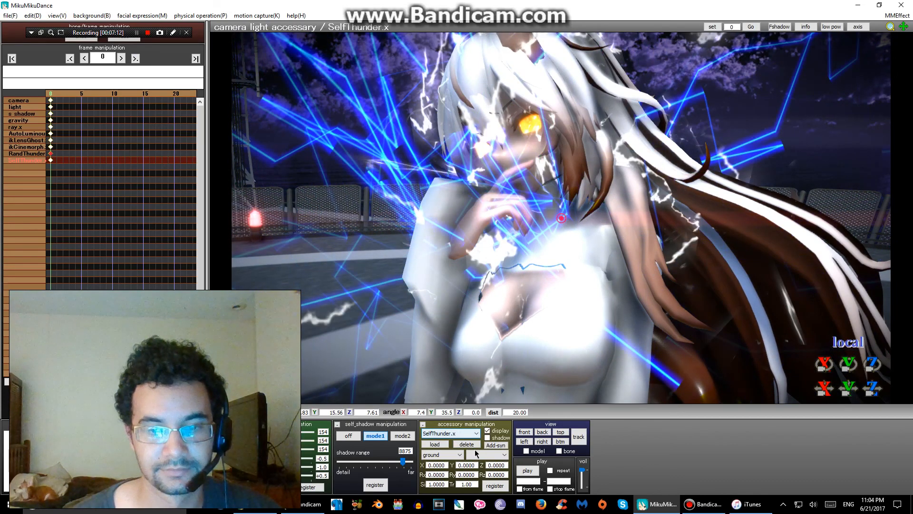
# Delete the SelfThunder.x accessory from the scene
pyautogui.click(466, 445)
pyautogui.click(457, 295)
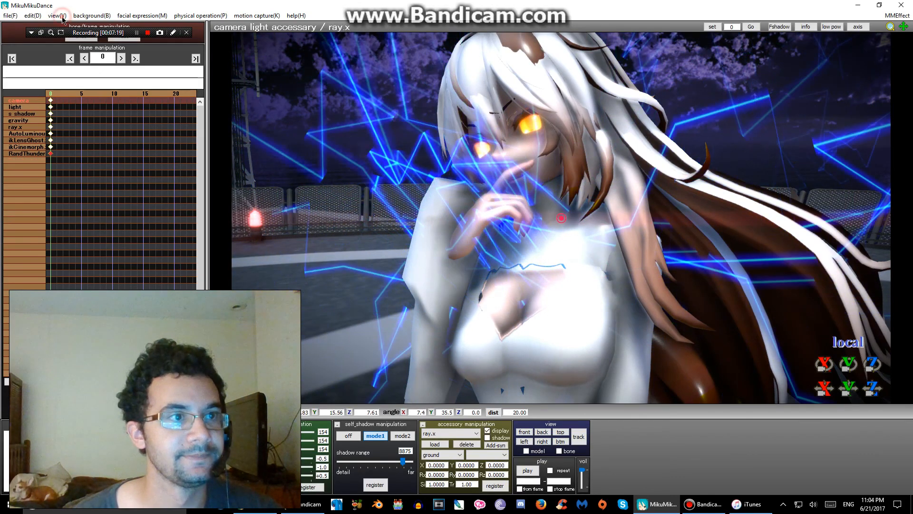
# Check the output screen size's width and height settings, closing them without changes
pyautogui.click(62, 17)
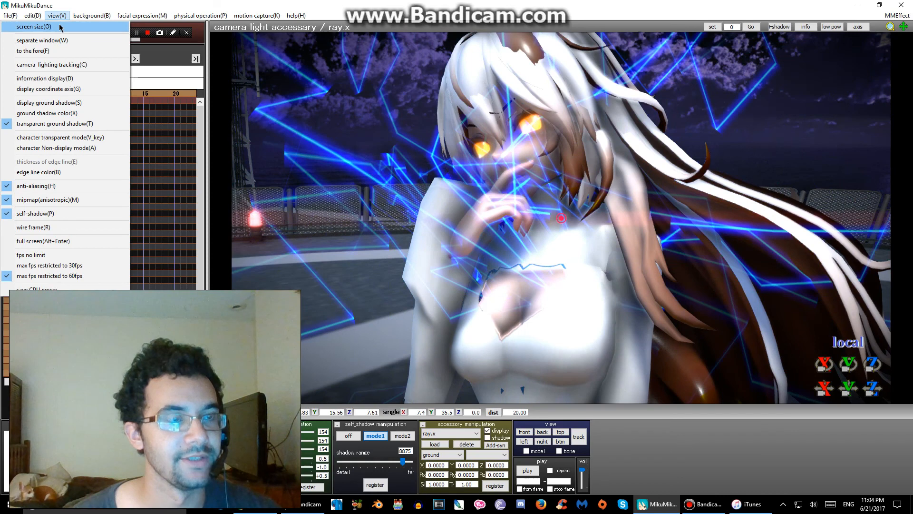
pyautogui.click(60, 27)
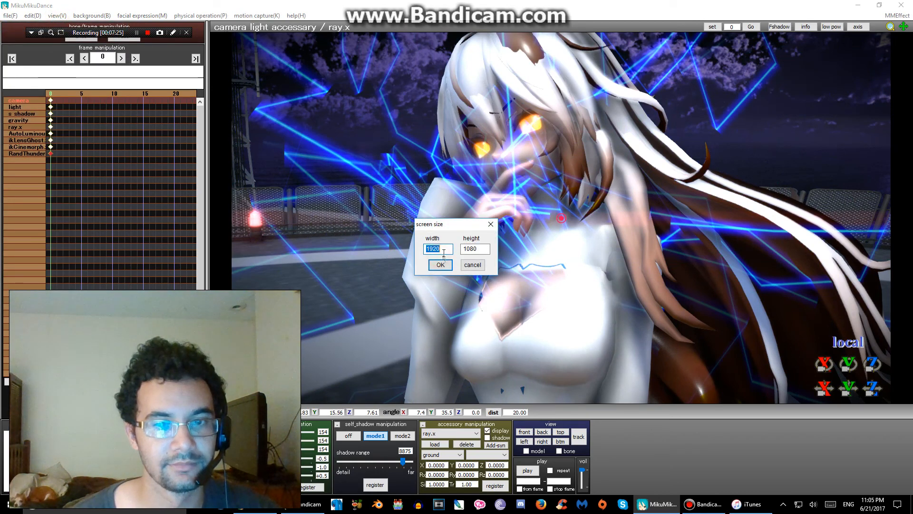
pyautogui.click(472, 265)
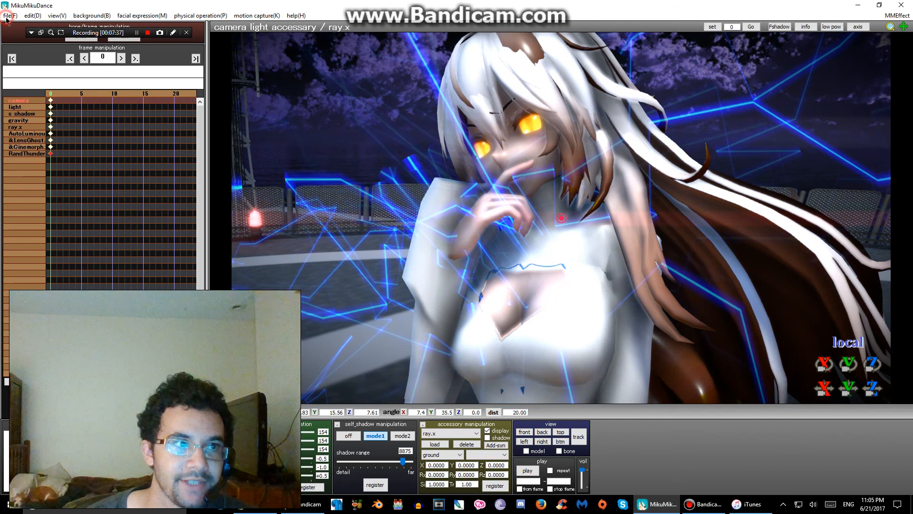
# Render the current frame to a JPEG picture named "MMD Tutorial Photo" in the MMD Pictures folder
pyautogui.click(8, 15)
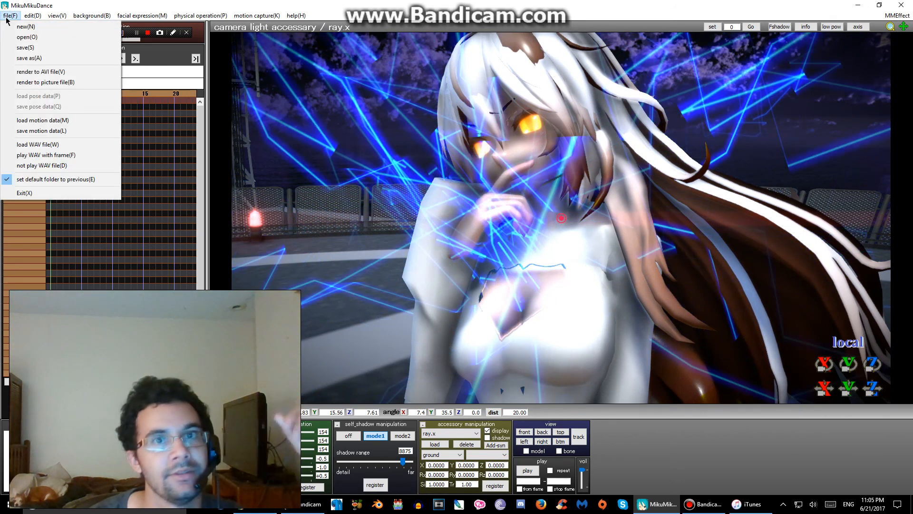
pyautogui.click(32, 83)
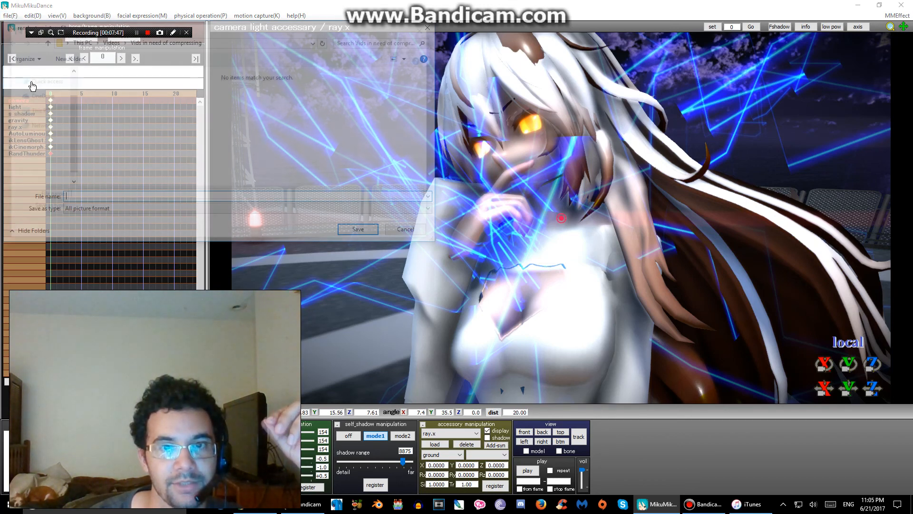
pyautogui.click(112, 207)
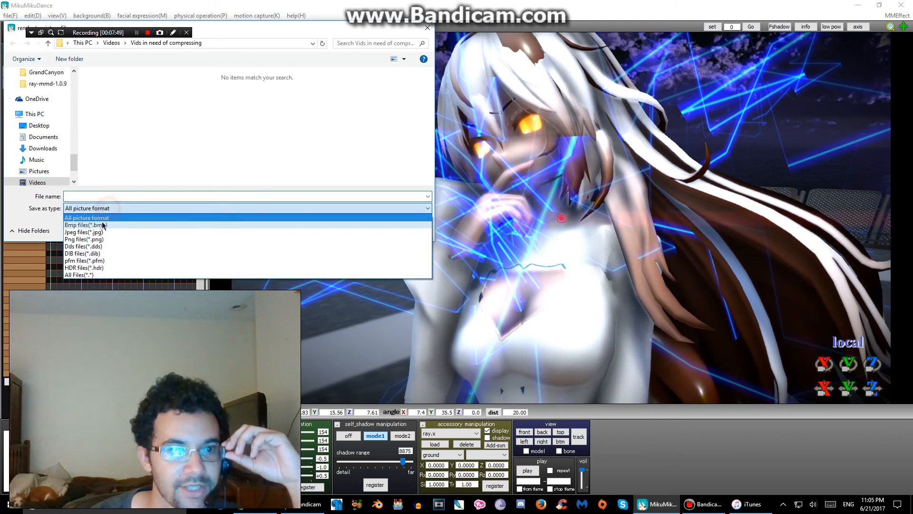
pyautogui.click(95, 231)
pyautogui.scroll(5, 57, 163)
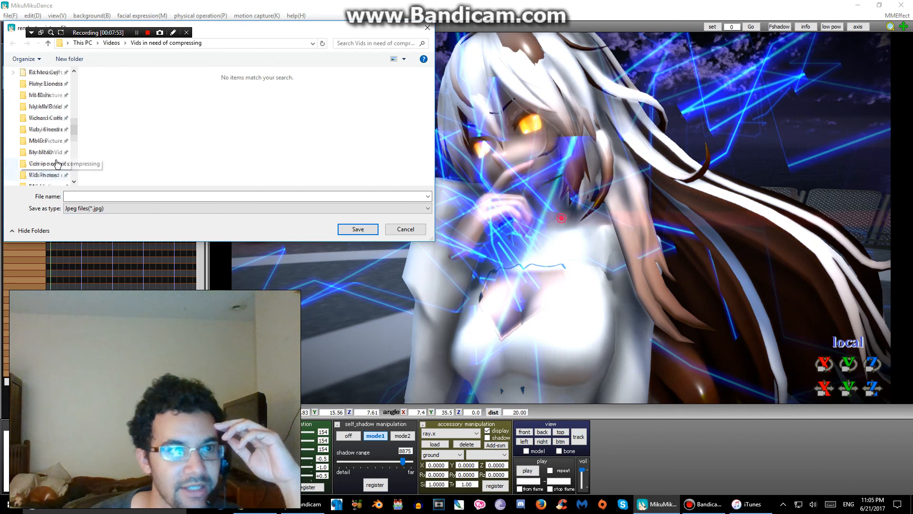
pyautogui.click(57, 164)
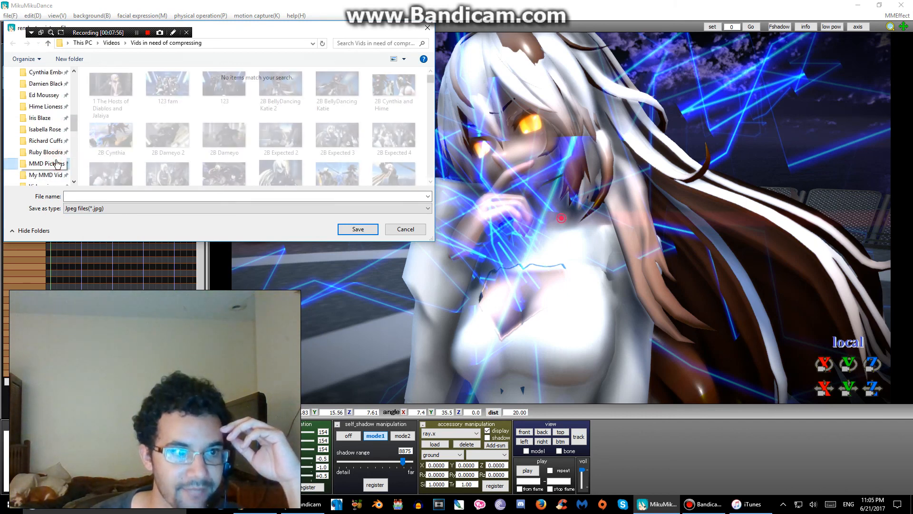
pyautogui.click(116, 195)
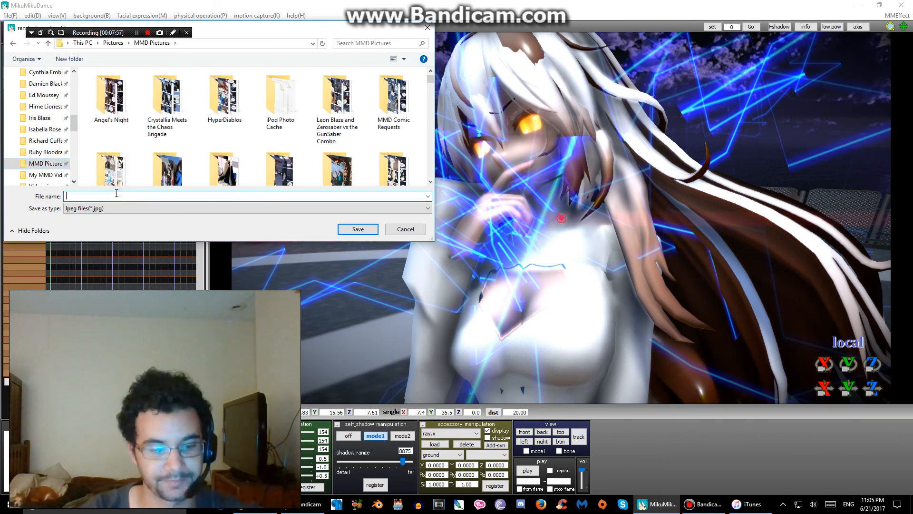
pyautogui.write('MMD Tutorial Photo')
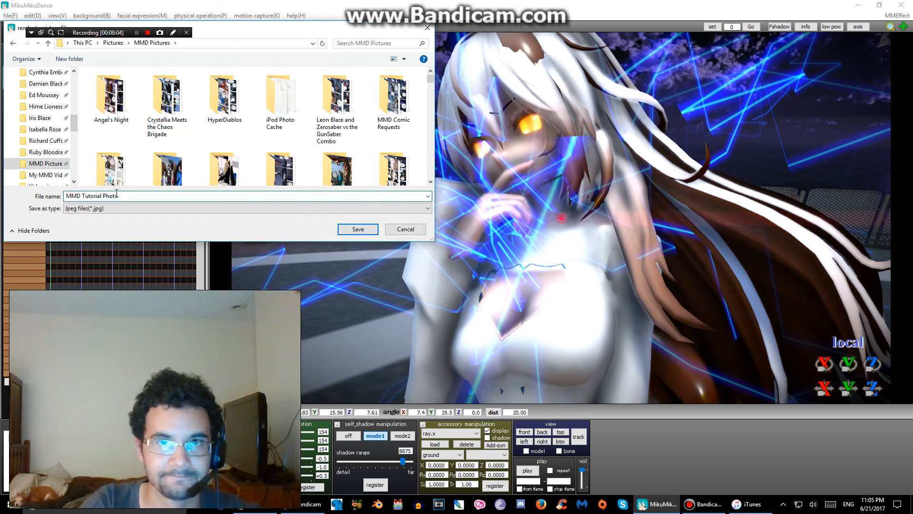
pyautogui.press('Return')
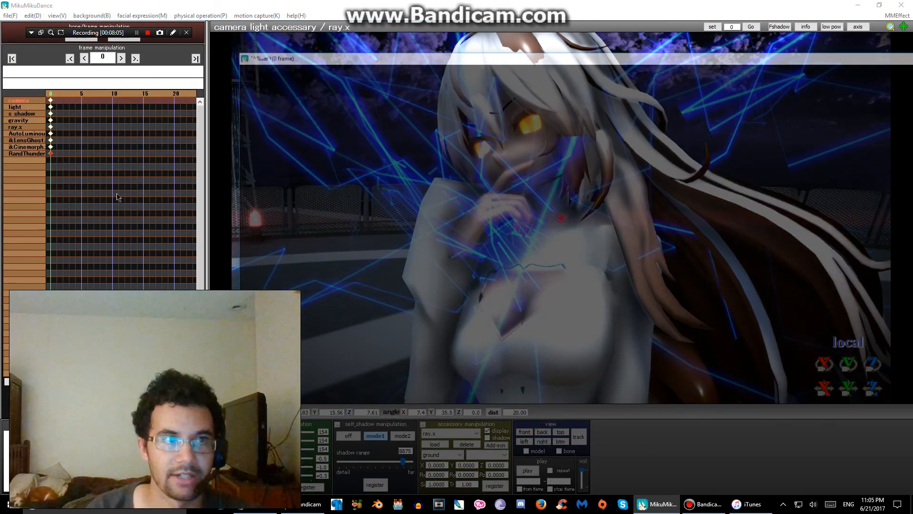